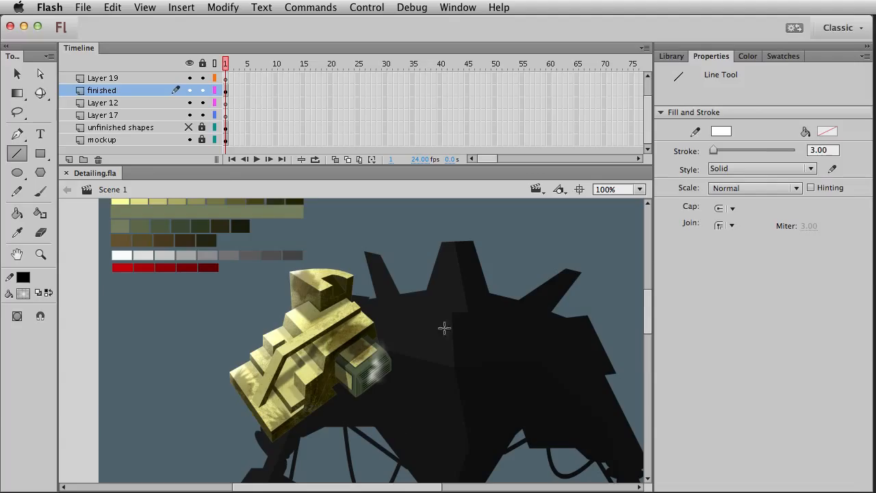
Show the unfinished shapes layer to examine its outlined parts, and hide it again.
{"action": "left_click", "coordinate": [190, 128]}
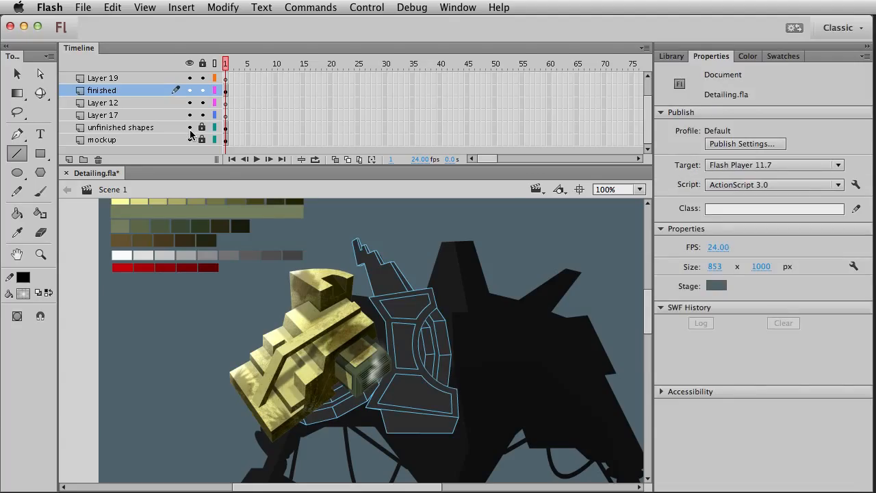
{"action": "left_click", "coordinate": [189, 128]}
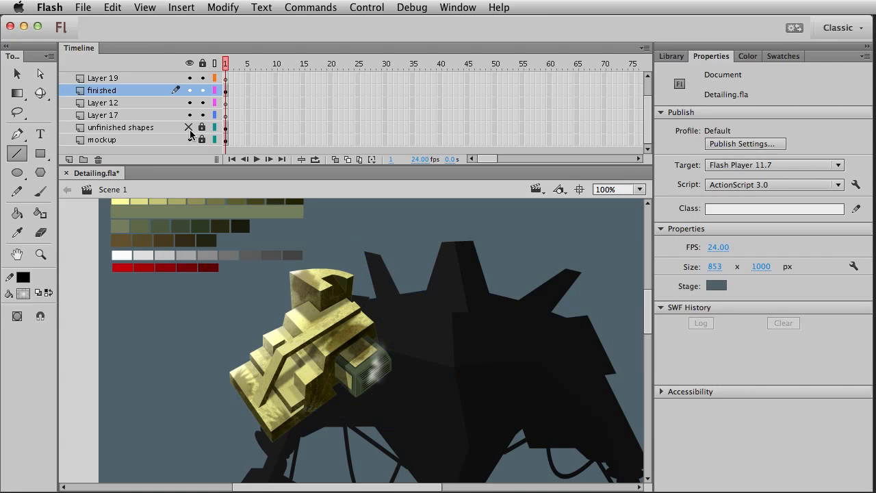
{"action": "left_click", "coordinate": [228, 79]}
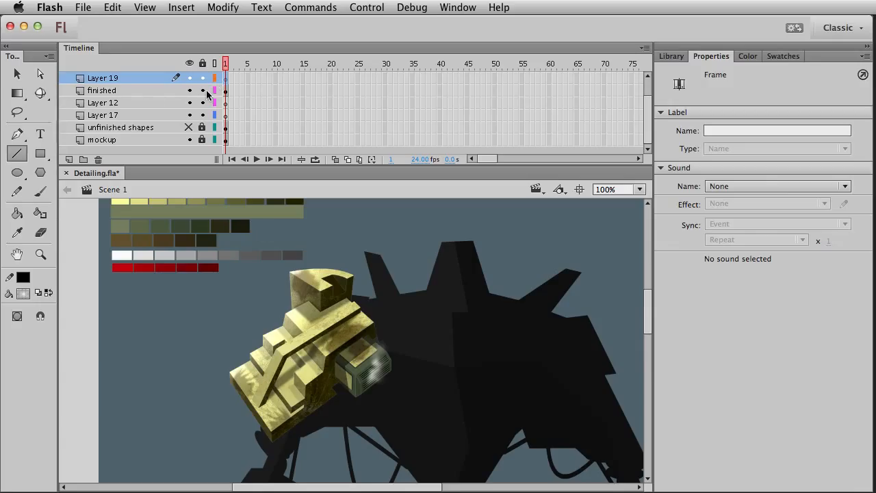
{"action": "left_click", "coordinate": [202, 90]}
{"action": "left_click", "coordinate": [202, 90]}
Delete the layers Layer 12 and Layer 17.
{"action": "left_click", "coordinate": [130, 104]}
{"action": "left_click", "coordinate": [127, 115], "text": "shift"}
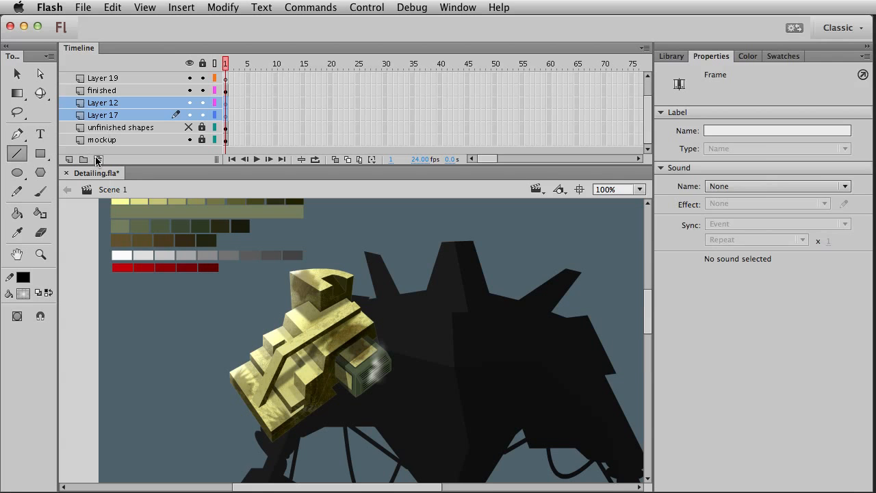
{"action": "left_click", "coordinate": [98, 160]}
On Layer 19, draw two connected straight lines along the outer edge of the shoulder's angled beam, about 145 × 144 px overall.
{"action": "left_click", "coordinate": [226, 103]}
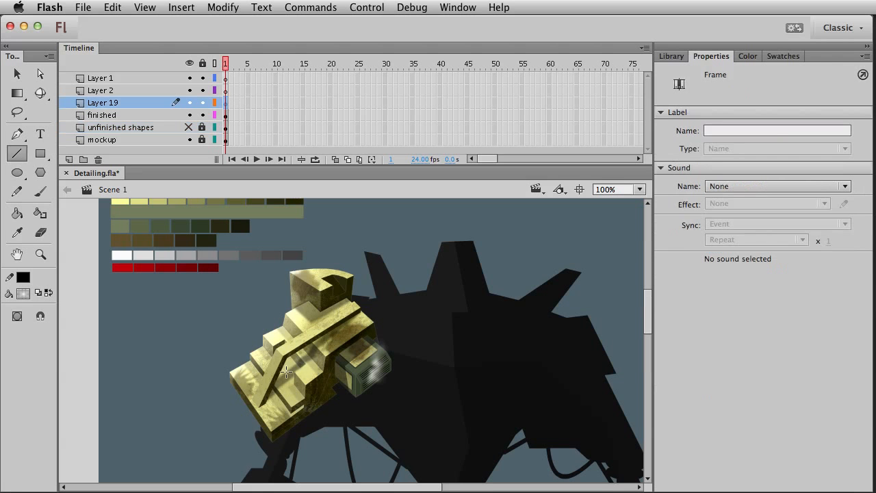
{"action": "left_click", "coordinate": [40, 254]}
{"action": "left_click_drag", "start_coordinate": [169, 269], "coordinate": [449, 446]}
{"action": "left_click", "coordinate": [17, 153]}
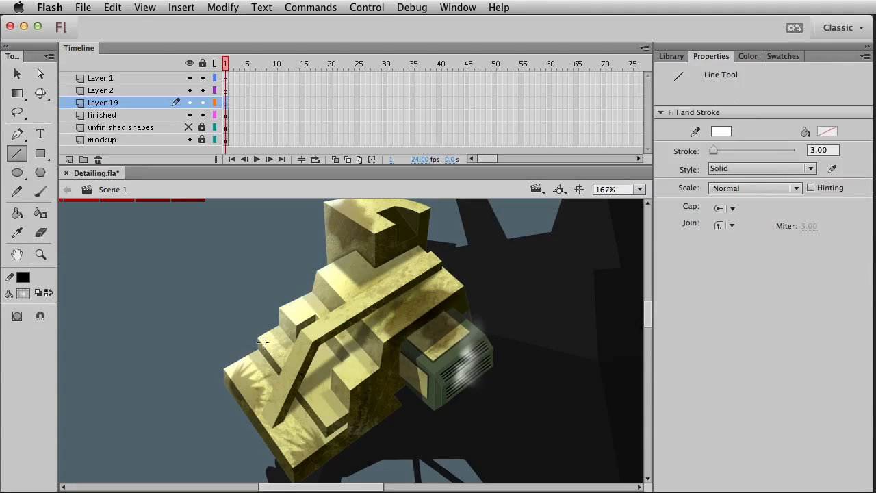
{"action": "left_click_drag", "start_coordinate": [266, 418], "coordinate": [307, 329]}
{"action": "left_click_drag", "start_coordinate": [306, 326], "coordinate": [432, 257]}
Change the two rail lines' stroke color to black and adjust the corner where they meet.
{"action": "key", "text": "v"}
{"action": "double_click", "coordinate": [432, 258]}
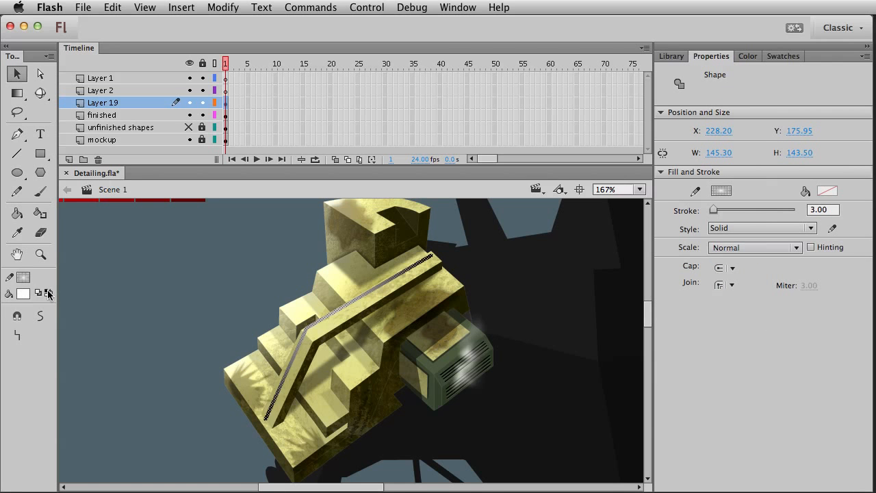
{"action": "left_click", "coordinate": [25, 278]}
{"action": "left_click", "coordinate": [26, 305]}
{"action": "left_click", "coordinate": [172, 312]}
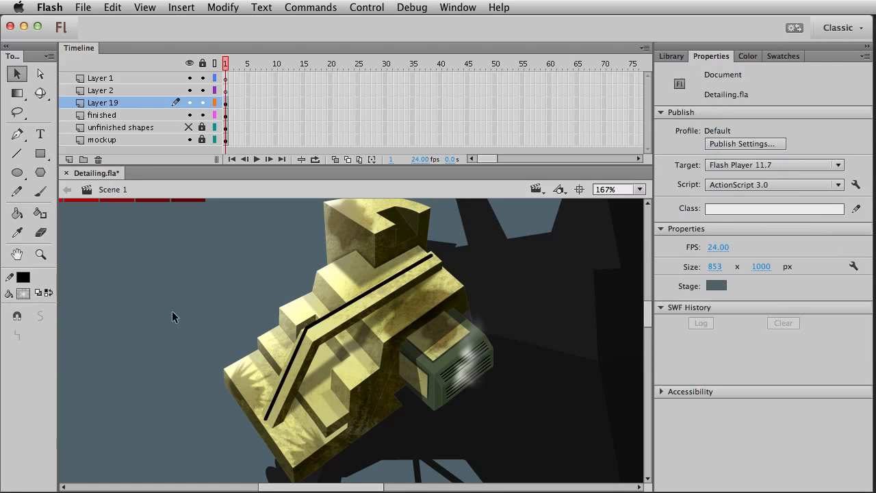
{"action": "left_click_drag", "start_coordinate": [306, 325], "coordinate": [305, 329]}
Add short black support posts along the rail at its ends, its corner and between them.
{"action": "key", "text": "z"}
{"action": "left_click_drag", "start_coordinate": [221, 254], "coordinate": [538, 438]}
{"action": "key", "text": "v"}
{"action": "left_click_drag", "start_coordinate": [383, 374], "coordinate": [392, 346]}
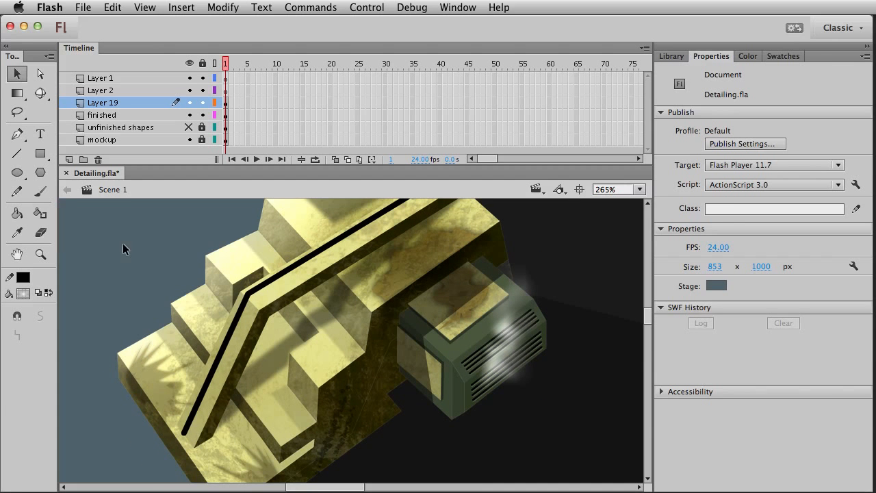
{"action": "left_click", "coordinate": [18, 154]}
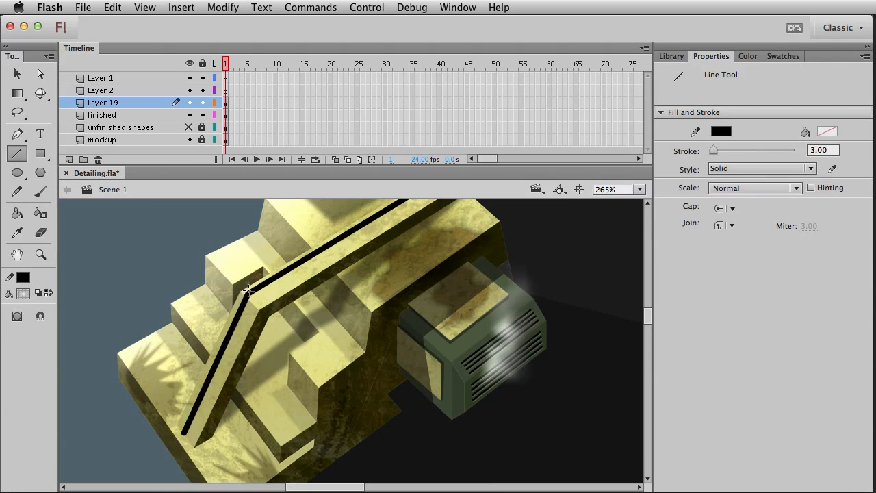
{"action": "left_click_drag", "start_coordinate": [252, 291], "coordinate": [259, 296]}
{"action": "left_click_drag", "start_coordinate": [183, 433], "coordinate": [184, 435]}
{"action": "key", "text": "v"}
{"action": "left_click", "coordinate": [210, 371]}
{"action": "left_click", "coordinate": [95, 251]}
{"action": "left_click", "coordinate": [17, 153]}
{"action": "left_click_drag", "start_coordinate": [375, 279], "coordinate": [354, 325]}
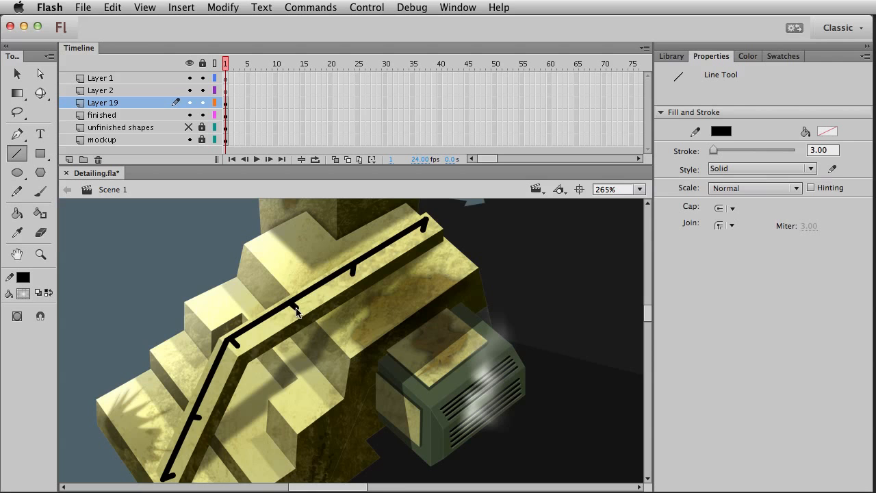
Convert the whole rail drawing on Layer 19 into a movie clip symbol named rails.
{"action": "key", "text": "super+1"}
{"action": "key", "text": "v"}
{"action": "left_click", "coordinate": [338, 319]}
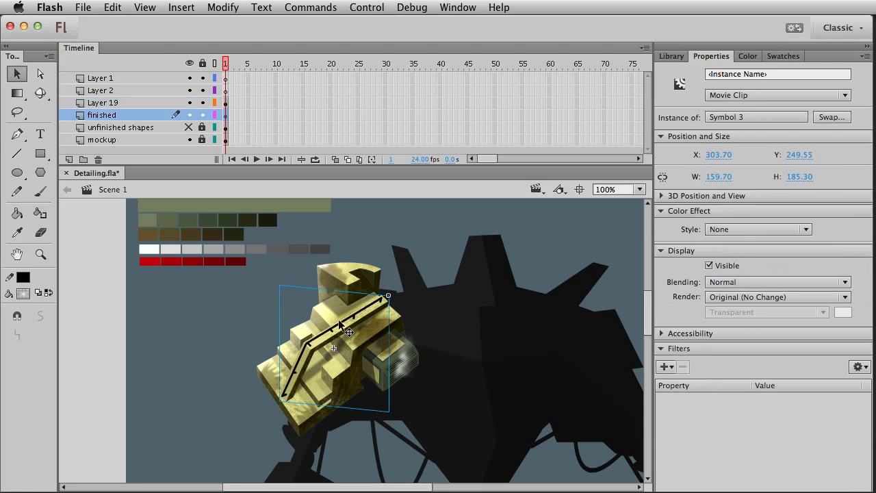
{"action": "left_click", "coordinate": [338, 327]}
{"action": "left_click_drag", "start_coordinate": [180, 293], "coordinate": [367, 384]}
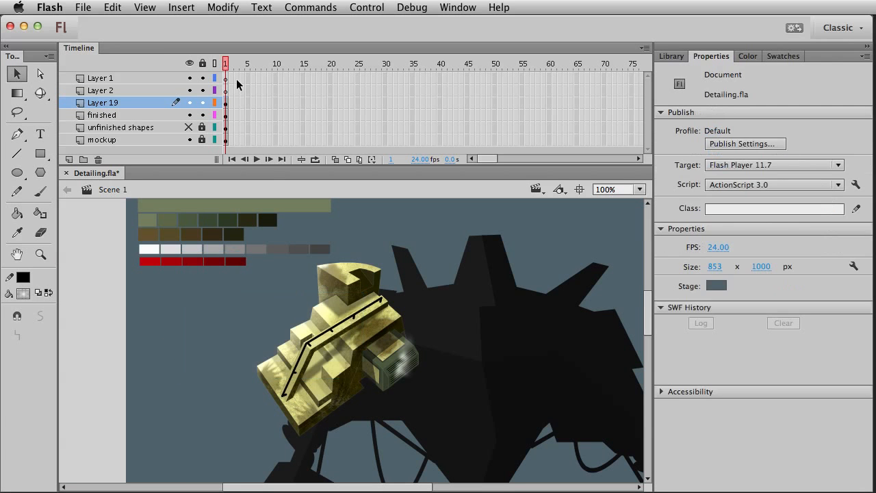
{"action": "left_click", "coordinate": [225, 104]}
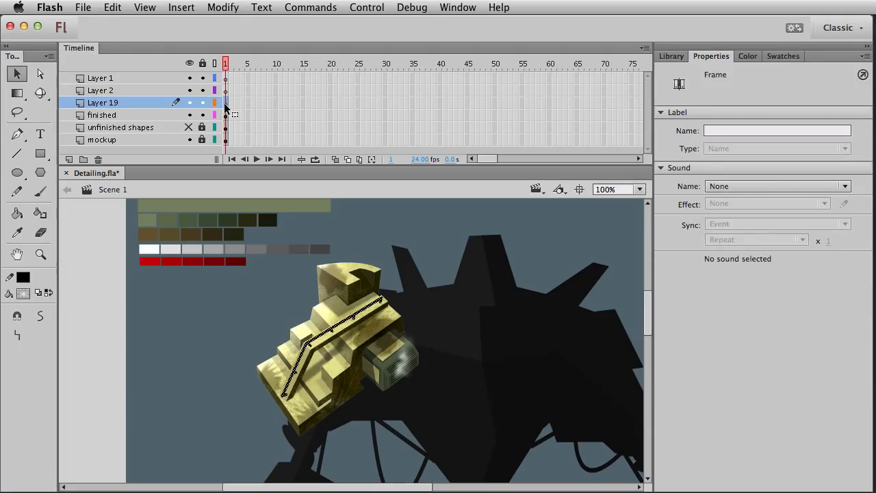
{"action": "key", "text": "F8"}
{"action": "type", "text": "p"}
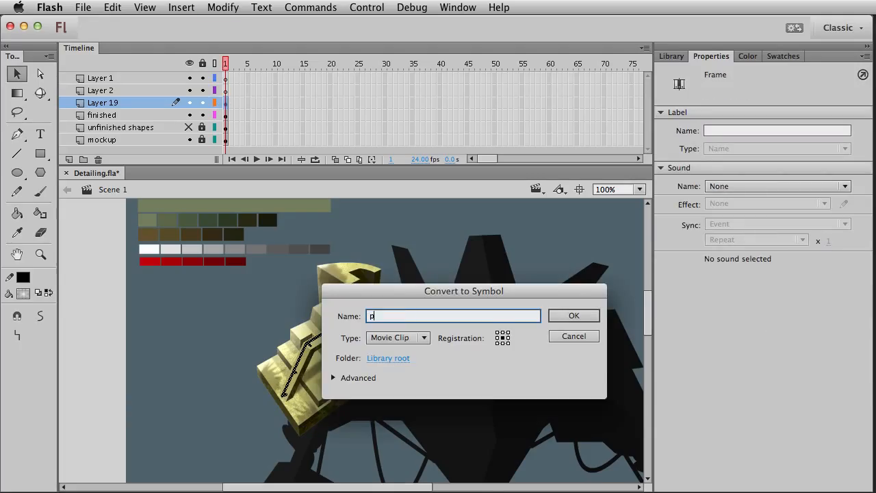
{"action": "type", "text": "ails"}
{"action": "key", "text": "Return"}
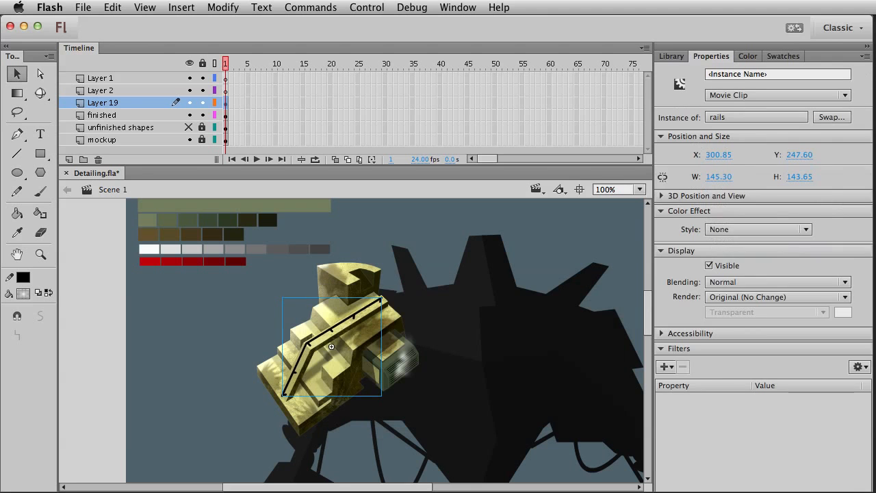
Apply a Drop Shadow filter to the rails symbol with a distance of 5 px and a strength of 63%.
{"action": "left_click", "coordinate": [664, 366]}
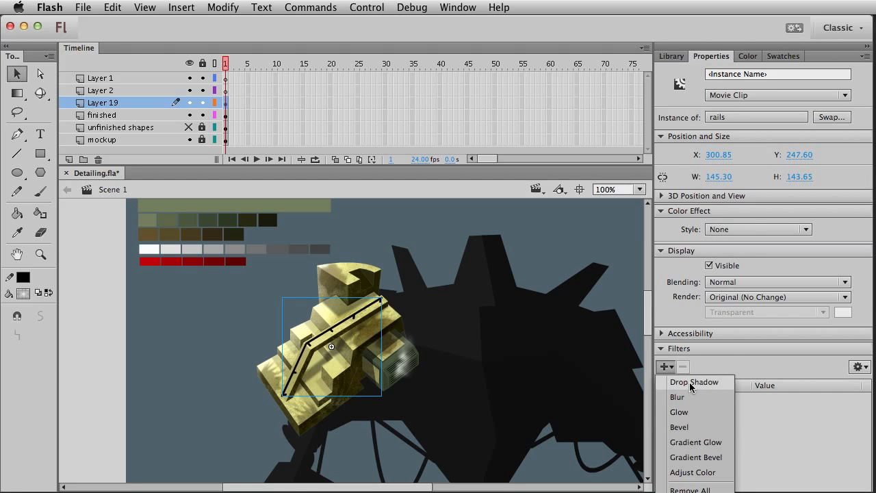
{"action": "left_click", "coordinate": [688, 385]}
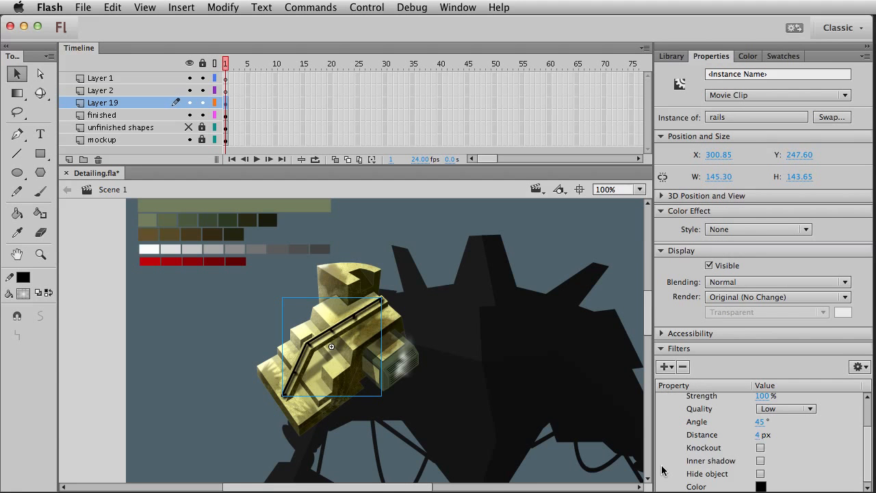
{"action": "left_click", "coordinate": [761, 435]}
{"action": "left_click_drag", "start_coordinate": [762, 434], "coordinate": [765, 434]}
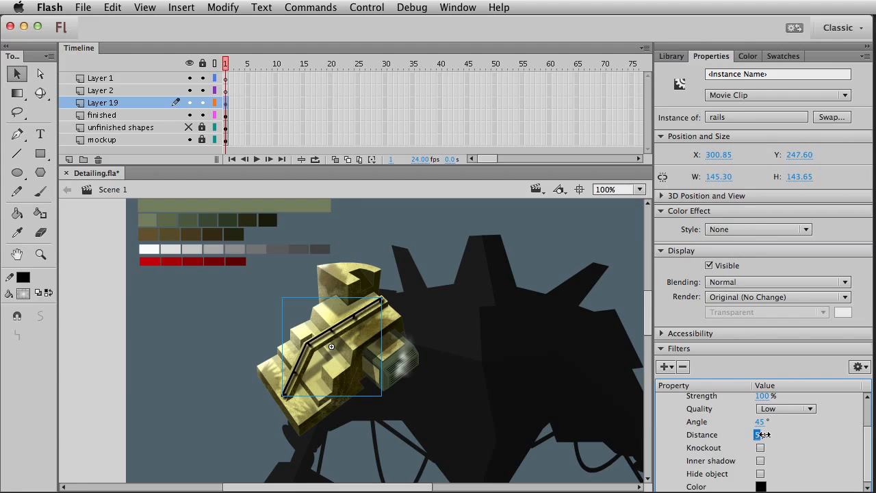
{"action": "left_click_drag", "start_coordinate": [762, 395], "coordinate": [746, 397]}
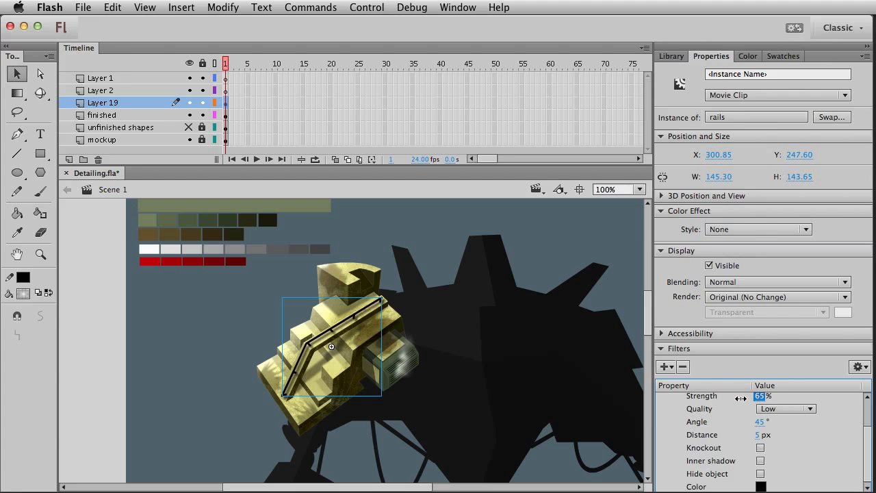
{"action": "left_click", "coordinate": [216, 434]}
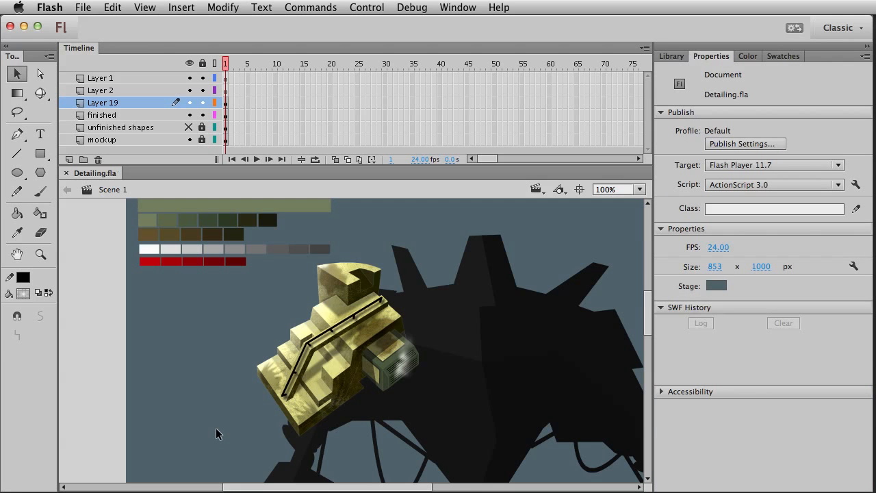
Move the rails symbol from Layer 19 to the finished layer, keeping its position on the artwork.
{"action": "left_click", "coordinate": [40, 254]}
{"action": "left_click_drag", "start_coordinate": [276, 275], "coordinate": [429, 433]}
{"action": "key", "text": "v"}
{"action": "left_click", "coordinate": [226, 103]}
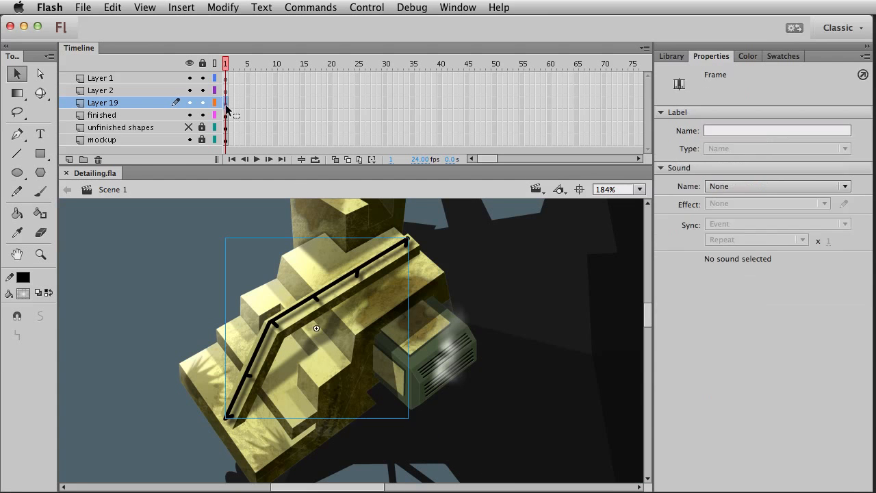
{"action": "left_click", "coordinate": [314, 302]}
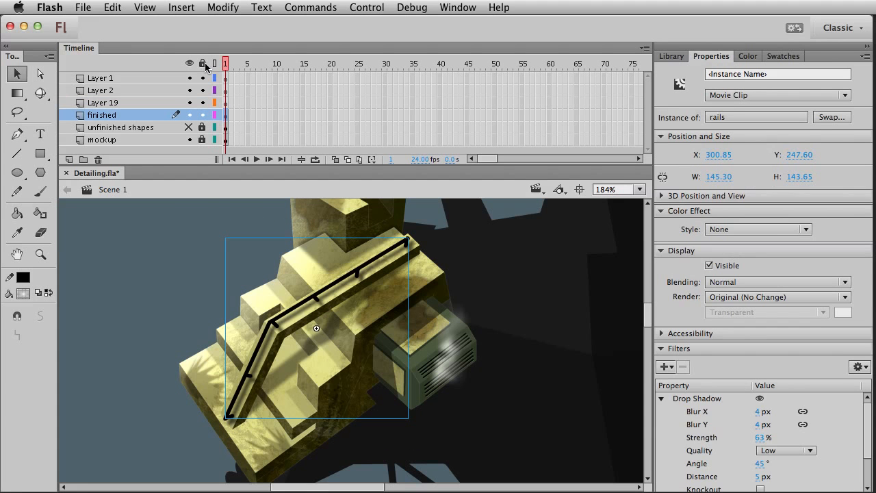
On Layer 19, draw a small white rectangle without a stroke over the block corner beside the green vent box.
{"action": "left_click", "coordinate": [225, 103]}
{"action": "left_click", "coordinate": [39, 154]}
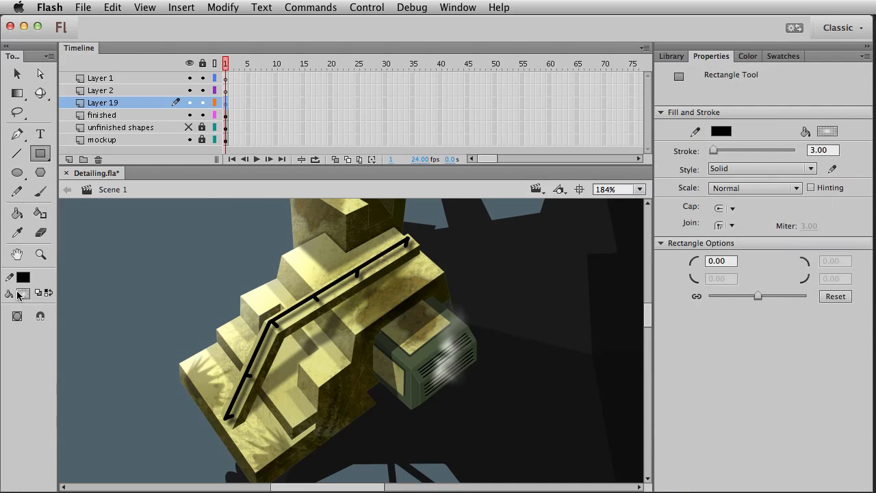
{"action": "left_click", "coordinate": [22, 293]}
{"action": "left_click", "coordinate": [39, 368]}
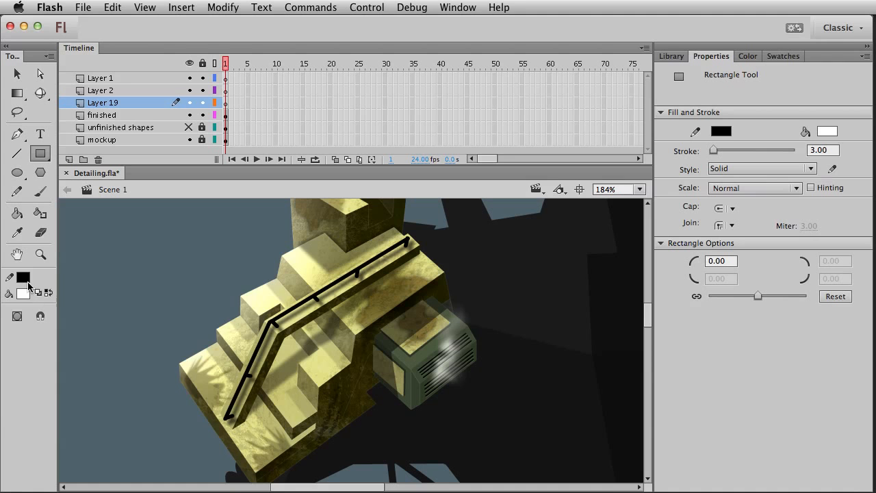
{"action": "left_click", "coordinate": [24, 277]}
{"action": "left_click", "coordinate": [235, 289]}
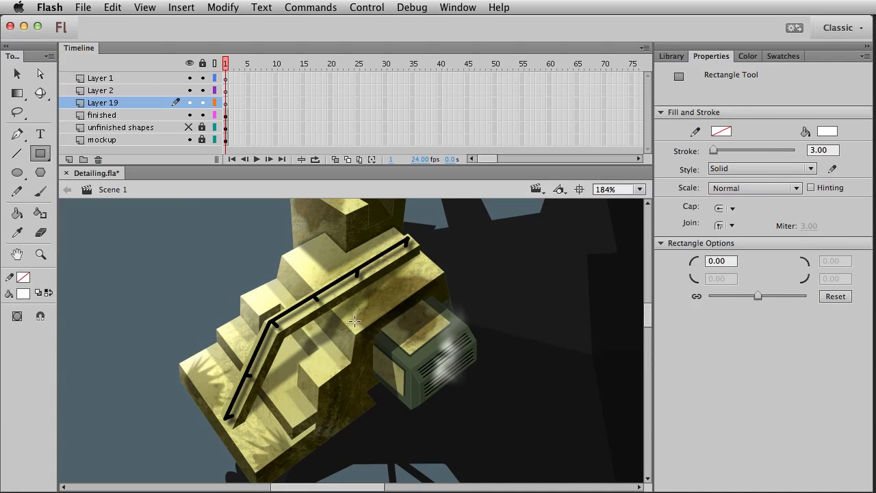
{"action": "left_click_drag", "start_coordinate": [352, 318], "coordinate": [373, 354]}
{"action": "key", "text": "v"}
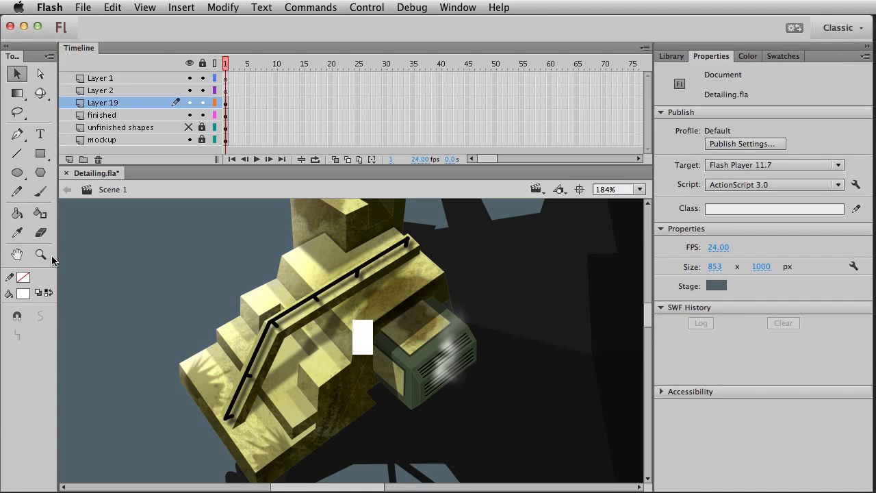
Pull the rectangle's upper corners out along the block's edges and its upper edge down to a point at the block's corner.
{"action": "left_click", "coordinate": [41, 254]}
{"action": "left_click_drag", "start_coordinate": [294, 293], "coordinate": [461, 433]}
{"action": "key", "text": "v"}
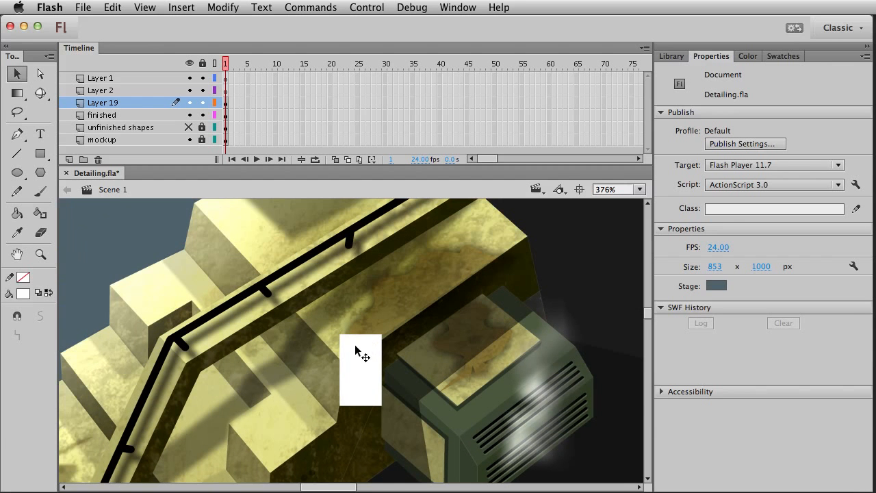
{"action": "left_click_drag", "start_coordinate": [340, 334], "coordinate": [240, 258]}
{"action": "left_click_drag", "start_coordinate": [387, 329], "coordinate": [479, 270]}
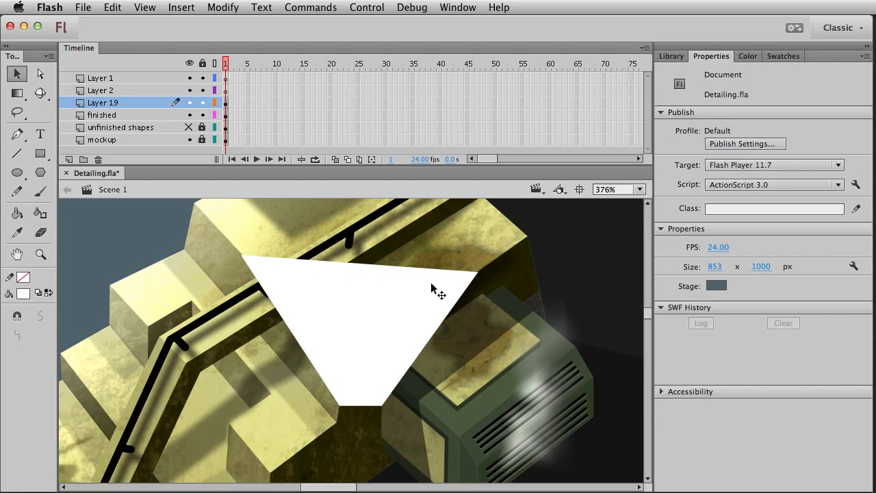
{"action": "left_click_drag", "start_coordinate": [340, 268], "coordinate": [344, 355]}
Display Layer 19 as outlines and fit the shape's lower corners and tips to the block's edges as a thin Y-shaped highlight.
{"action": "left_click", "coordinate": [215, 103]}
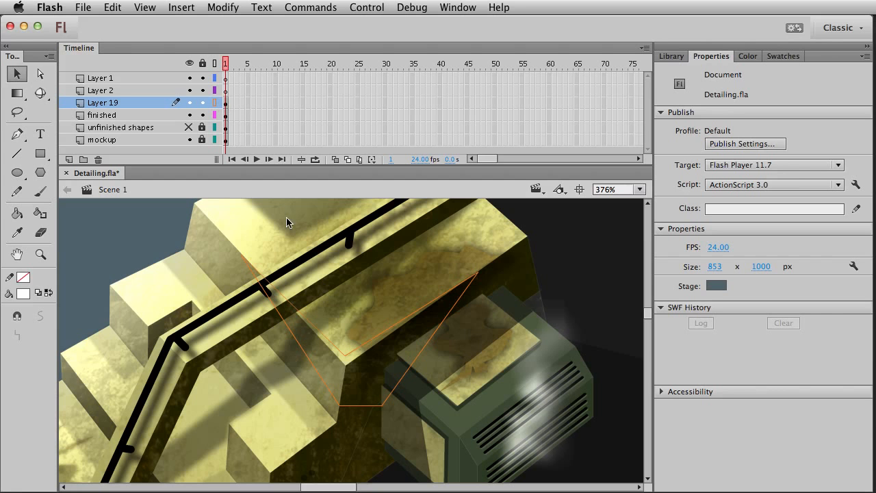
{"action": "left_click", "coordinate": [336, 406]}
{"action": "left_click_drag", "start_coordinate": [340, 405], "coordinate": [342, 359]}
{"action": "left_click_drag", "start_coordinate": [362, 406], "coordinate": [353, 363]}
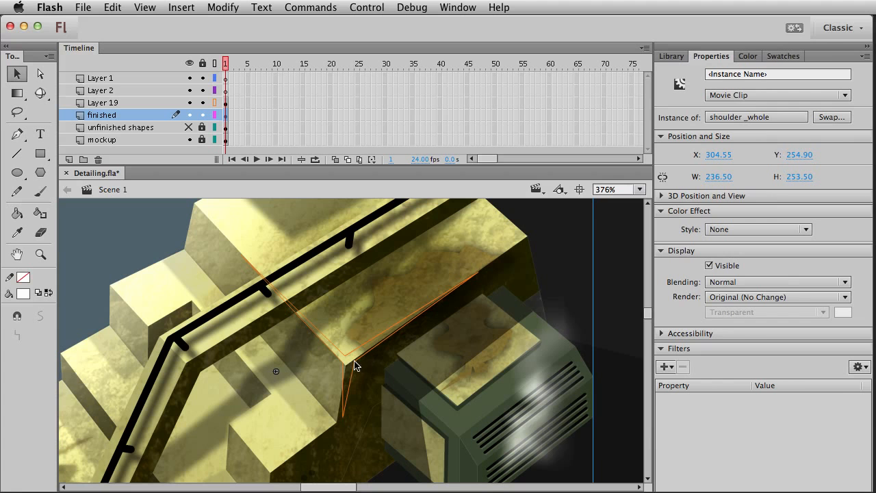
{"action": "left_click_drag", "start_coordinate": [342, 416], "coordinate": [337, 423]}
{"action": "left_click_drag", "start_coordinate": [247, 262], "coordinate": [227, 241]}
Duplicate the highlight shape below the original, scale the copy down, and turn off Layer 19's outline display.
{"action": "left_click_drag", "start_coordinate": [311, 387], "coordinate": [329, 284]}
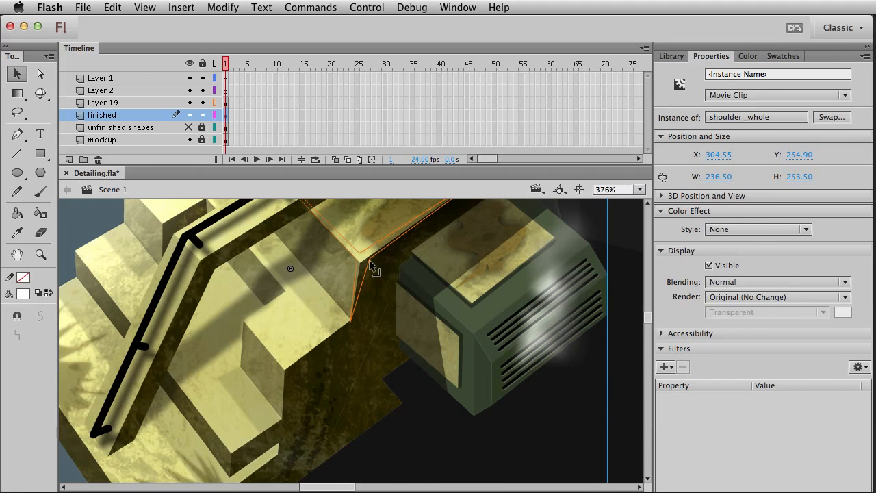
{"action": "left_click", "coordinate": [378, 280]}
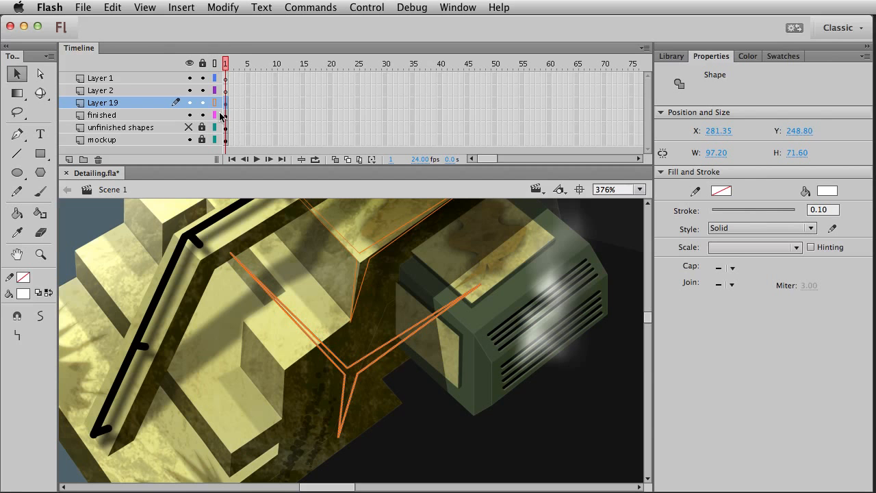
{"action": "key", "text": "q"}
{"action": "left_click_drag", "start_coordinate": [479, 254], "coordinate": [450, 274]}
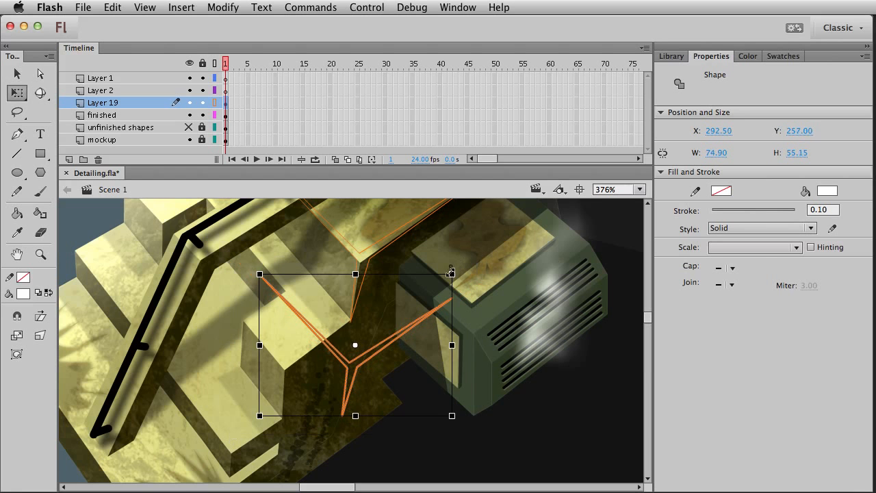
{"action": "key", "text": "v"}
{"action": "left_click", "coordinate": [215, 102]}
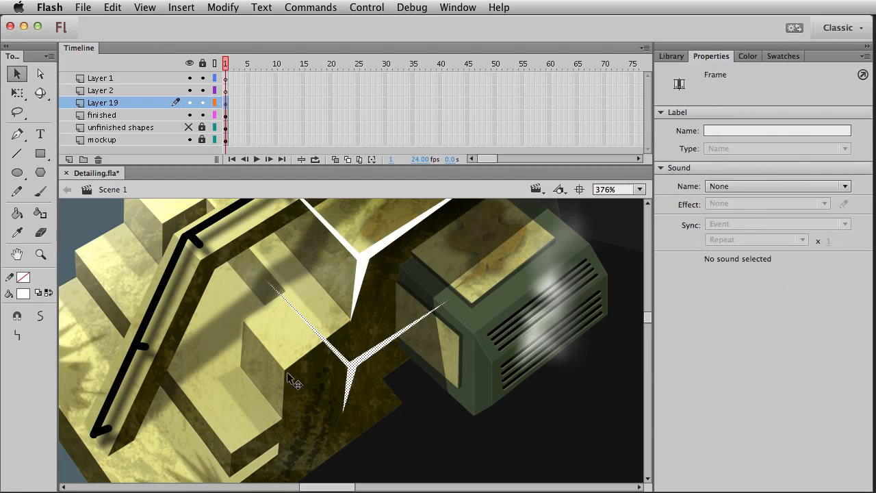
Move the copied highlight onto the next lower block's corner and pull its tips in to fit the block's edges.
{"action": "left_click_drag", "start_coordinate": [357, 367], "coordinate": [296, 375]}
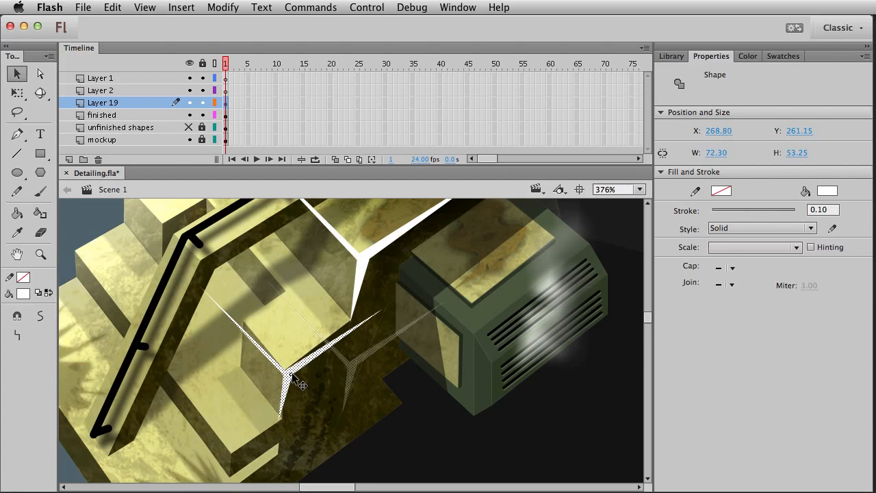
{"action": "left_click", "coordinate": [406, 357]}
{"action": "left_click_drag", "start_coordinate": [389, 308], "coordinate": [348, 334]}
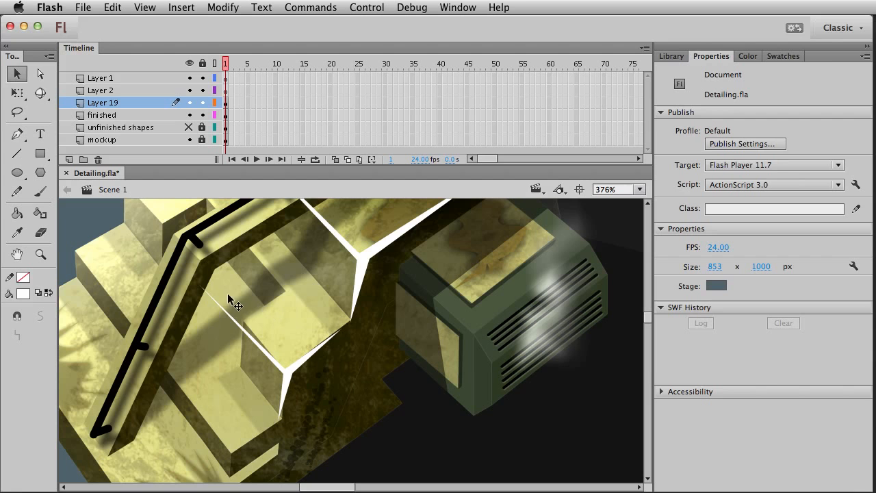
{"action": "left_click_drag", "start_coordinate": [200, 283], "coordinate": [244, 318]}
{"action": "left_click_drag", "start_coordinate": [279, 418], "coordinate": [342, 345]}
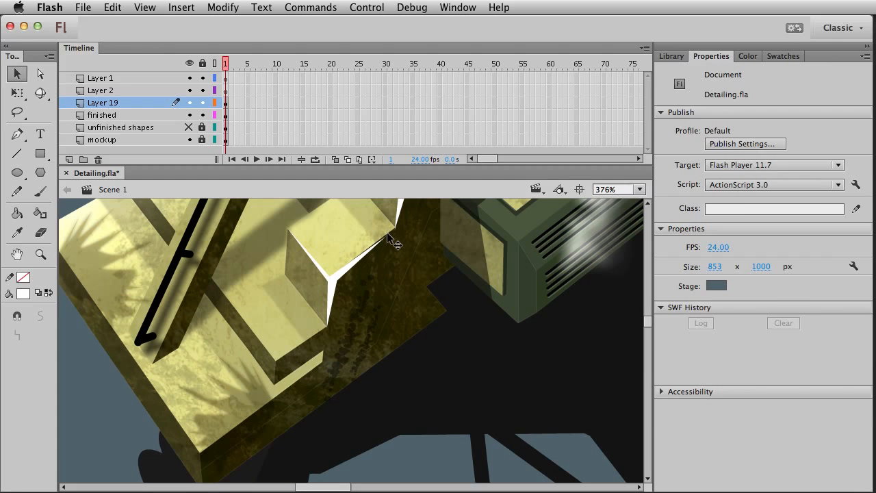
Duplicate the highlight onto the lowest block's corner and scale the copy down to match that block.
{"action": "left_click_drag", "start_coordinate": [345, 307], "coordinate": [273, 372]}
{"action": "key", "text": "q"}
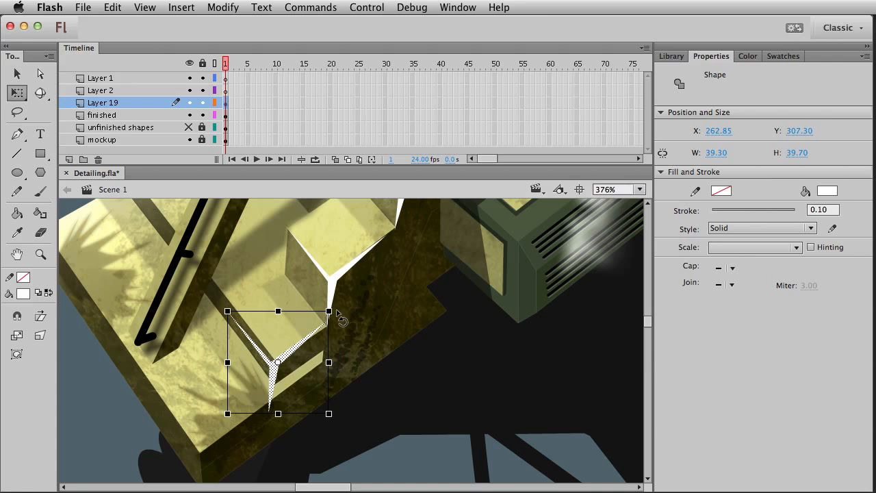
{"action": "left_click_drag", "start_coordinate": [329, 312], "coordinate": [276, 361]}
{"action": "key", "text": "v"}
{"action": "left_click", "coordinate": [379, 460]}
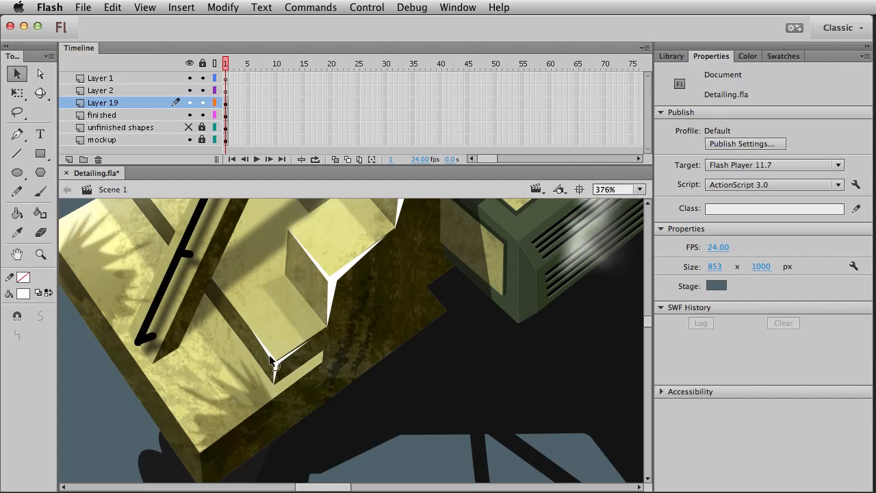
Copy and paste the lowest block's small highlight and place the copy on the front corner of the shoulder's base plate.
{"action": "scroll", "coordinate": [294, 335], "scroll_direction": "down", "scroll_amount": 3}
{"action": "scroll", "coordinate": [294, 336], "scroll_direction": "left", "scroll_amount": 2}
{"action": "left_click", "coordinate": [340, 298]}
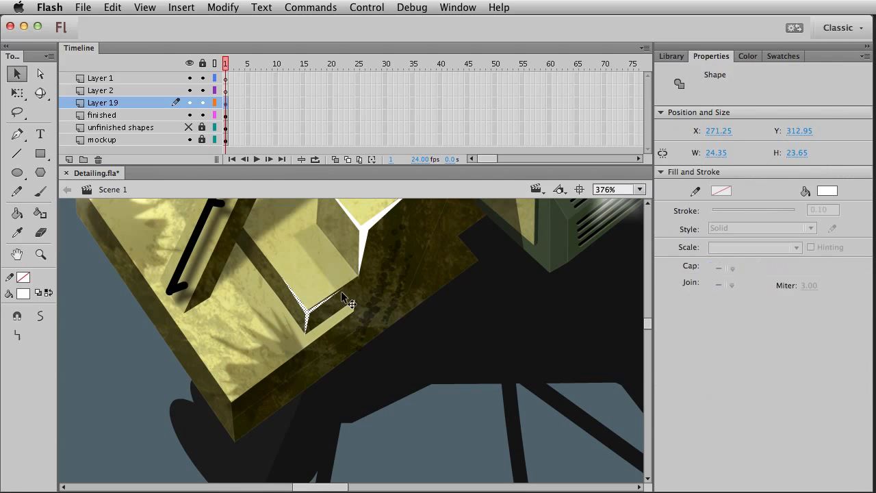
{"action": "key", "text": "ctrl+c"}
{"action": "key", "text": "ctrl+v"}
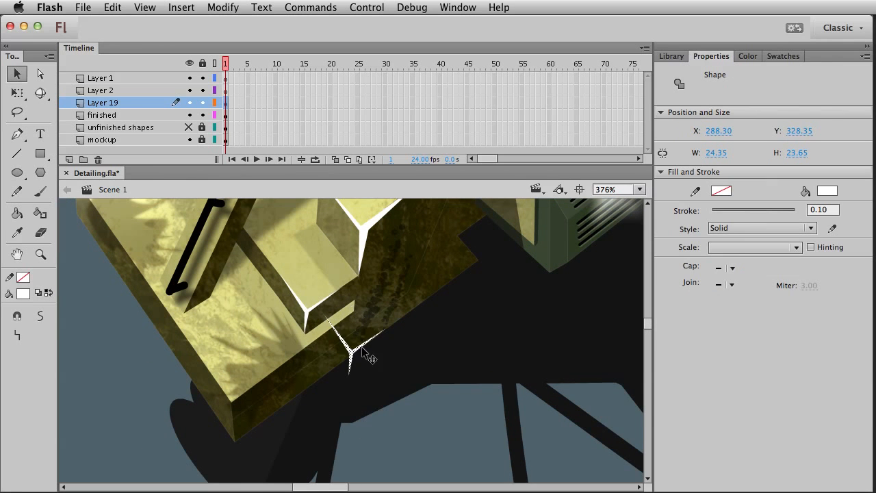
{"action": "left_click_drag", "start_coordinate": [352, 358], "coordinate": [241, 413]}
{"action": "left_click", "coordinate": [239, 429]}
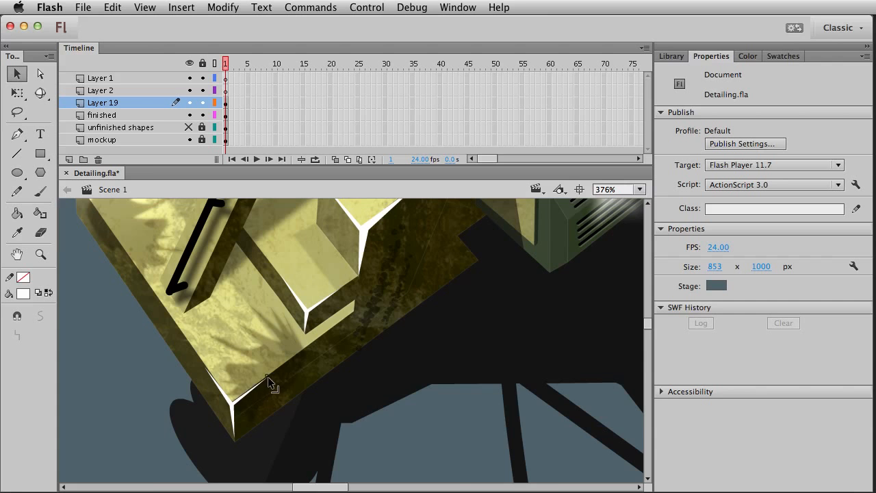
Select all the white corner highlights and convert them to a movie clip symbol named "corner bevel".
{"action": "key", "text": "super+1"}
{"action": "left_click_drag", "start_coordinate": [329, 411], "coordinate": [227, 449]}
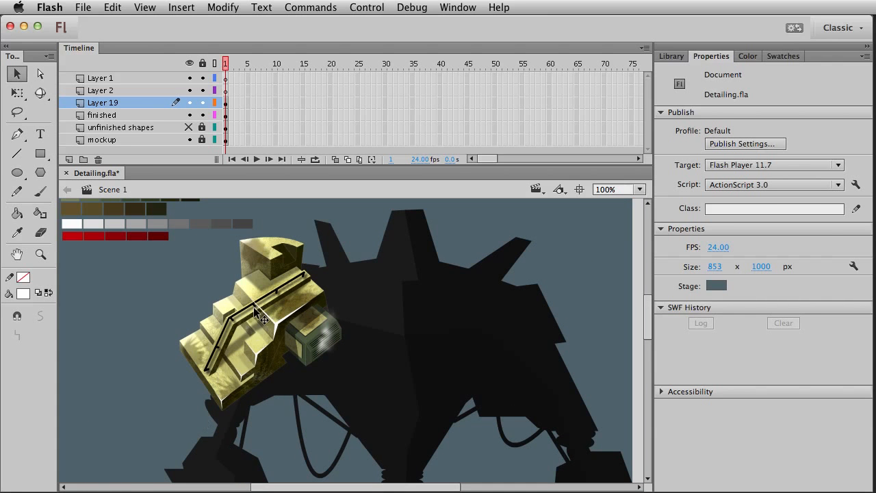
{"action": "left_click", "coordinate": [279, 323]}
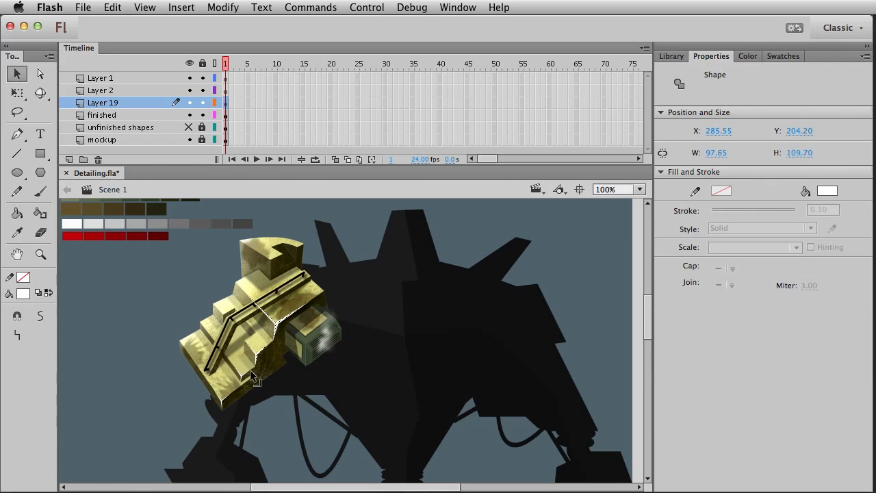
{"action": "left_click_drag", "start_coordinate": [244, 377], "coordinate": [220, 408]}
{"action": "key", "text": "F8"}
{"action": "type", "text": "corner bevel"}
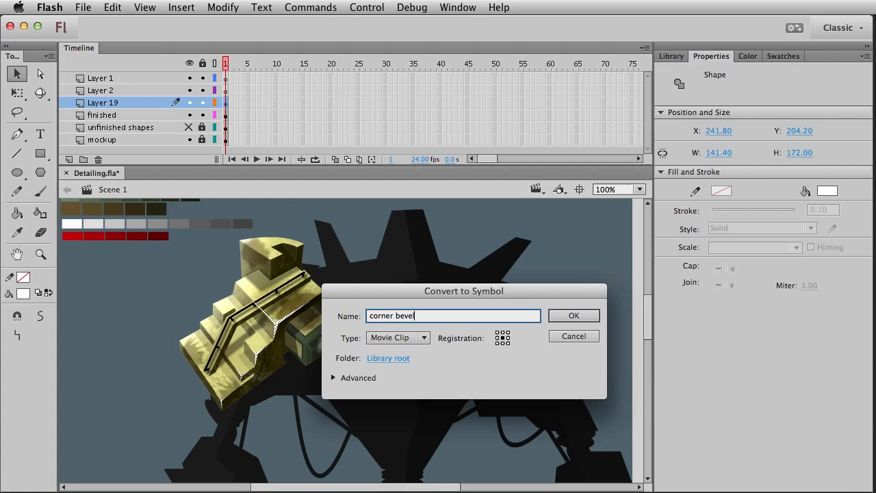
{"action": "key", "text": "Return"}
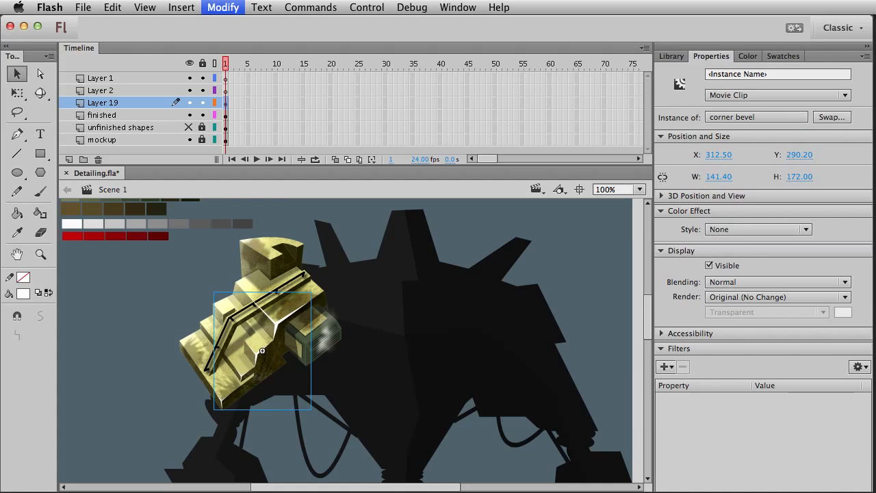
Move the corner bevel clip to the finished layer at the same position and send it backward behind the black rail.
{"action": "key", "text": "super+x"}
{"action": "left_click", "coordinate": [286, 330]}
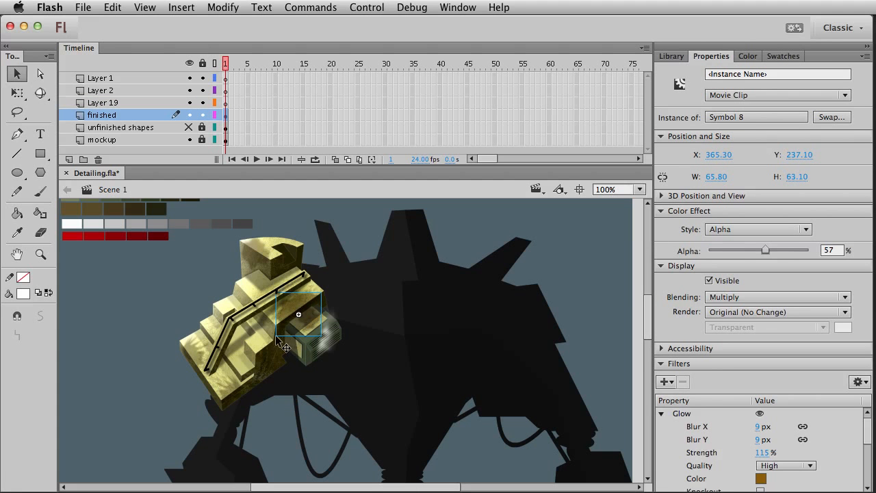
{"action": "left_click", "coordinate": [273, 341]}
{"action": "left_click", "coordinate": [305, 290]}
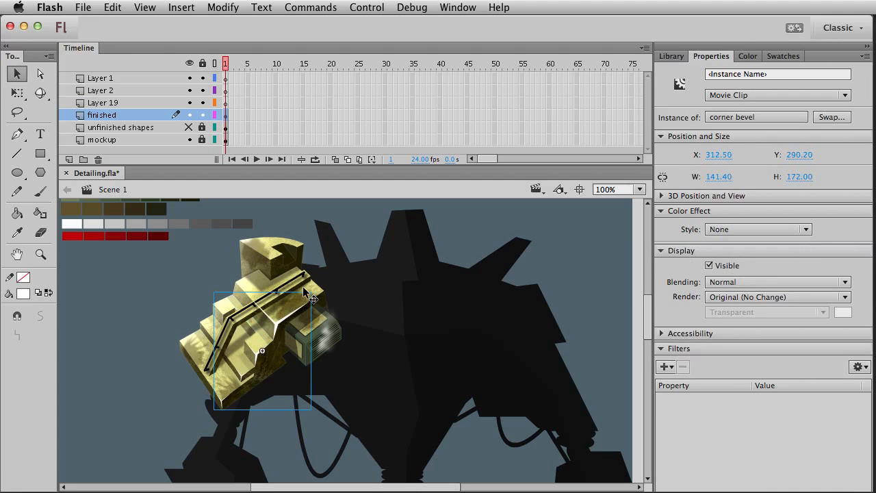
{"action": "key", "text": "super+Down"}
{"action": "key", "text": "super+Down"}
Try out the blending modes on the corner bevel clip and set its blending to Overlay.
{"action": "left_click", "coordinate": [727, 282]}
{"action": "left_click", "coordinate": [737, 315]}
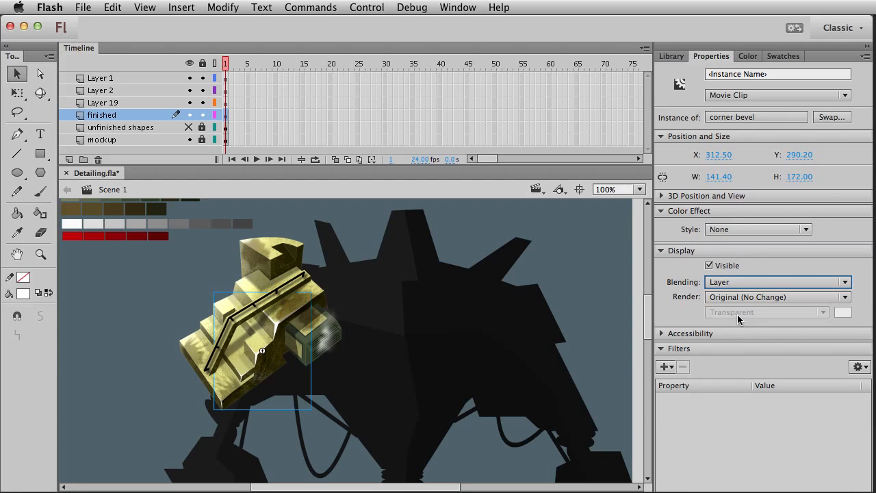
{"action": "key", "text": "Down"}
{"action": "key", "text": "Down"}
{"action": "key", "text": "Down"}
{"action": "key", "text": "Down"}
{"action": "key", "text": "Down"}
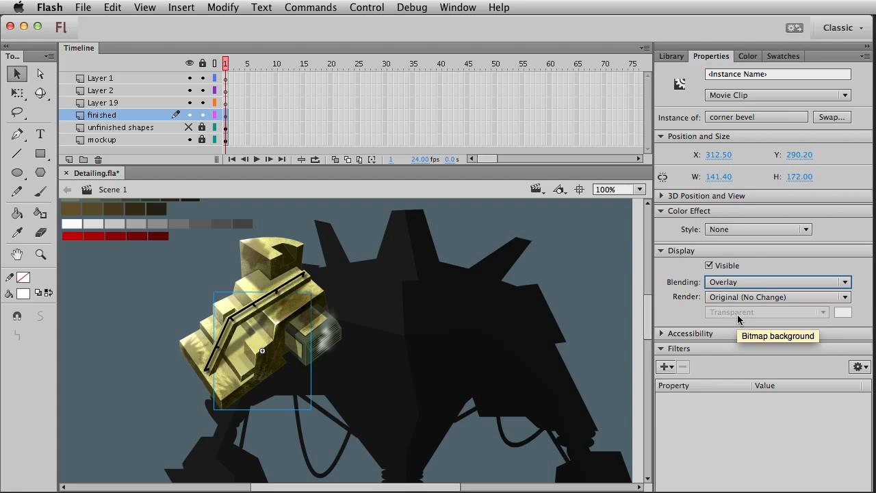
{"action": "key", "text": "Down"}
{"action": "key", "text": "Down"}
{"action": "key", "text": "Down"}
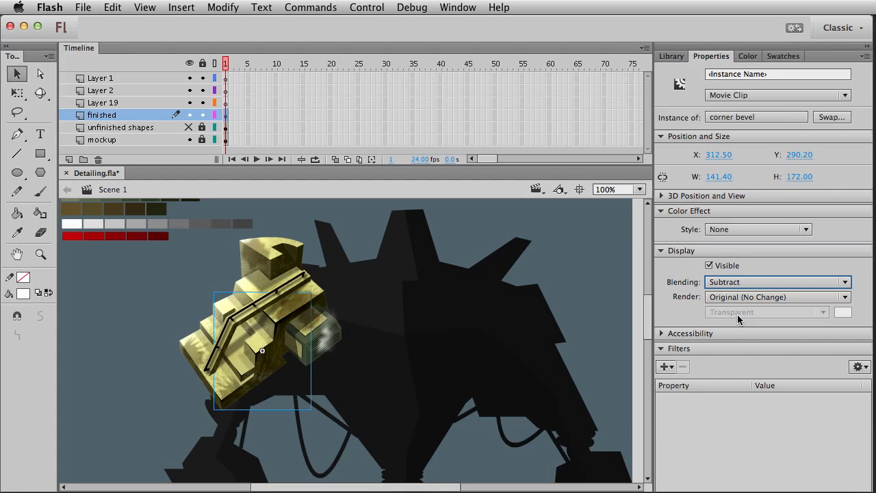
{"action": "key", "text": "Down"}
{"action": "key", "text": "Down"}
{"action": "key", "text": "Down"}
{"action": "key", "text": "Up"}
{"action": "key", "text": "Up"}
{"action": "key", "text": "Up"}
{"action": "key", "text": "Up"}
{"action": "key", "text": "Up"}
{"action": "key", "text": "Up"}
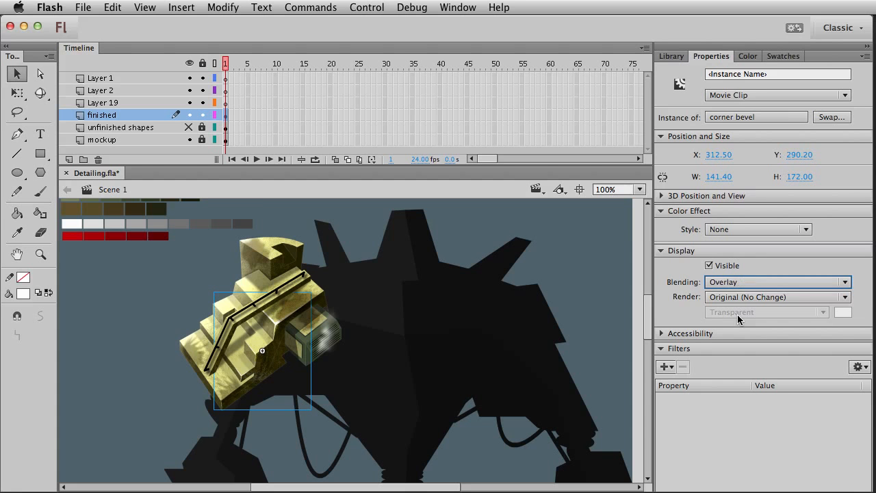
Add a Blur filter to the corner bevel clip with Blur X and Blur Y set to 2 px.
{"action": "left_click", "coordinate": [669, 369]}
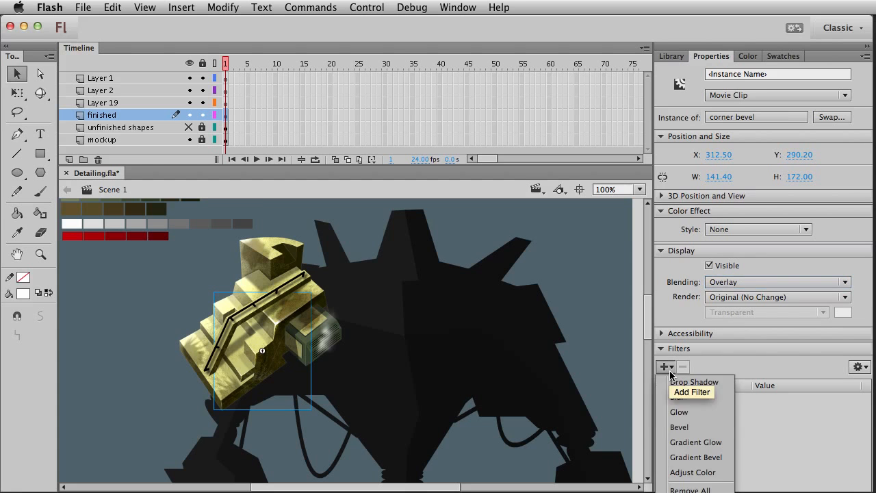
{"action": "left_click", "coordinate": [696, 398]}
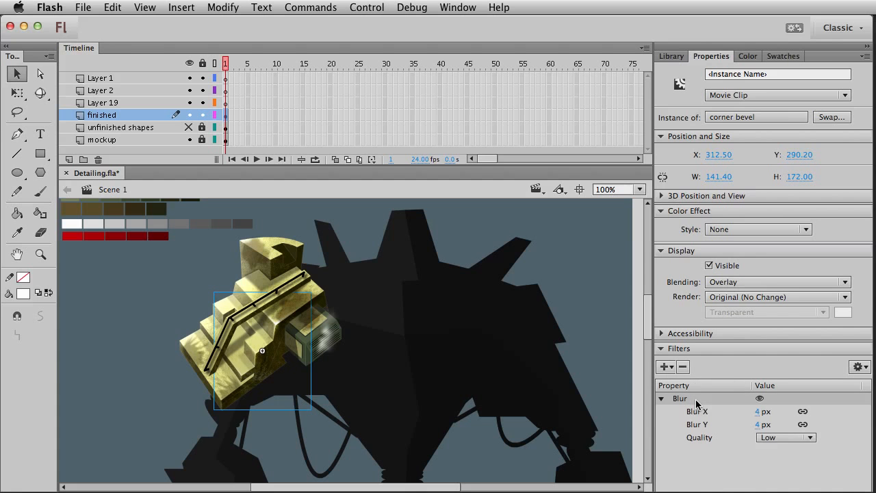
{"action": "left_click", "coordinate": [760, 412]}
{"action": "type", "text": "2"}
{"action": "left_click", "coordinate": [761, 424]}
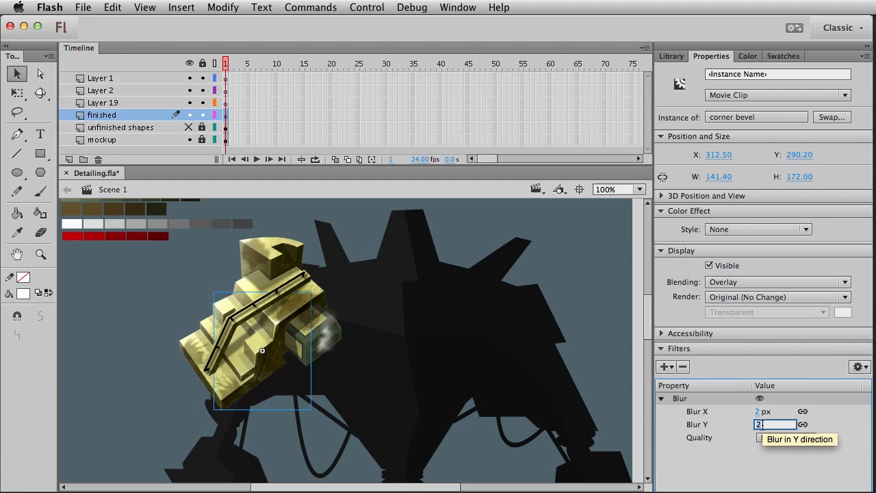
{"action": "left_click", "coordinate": [193, 333]}
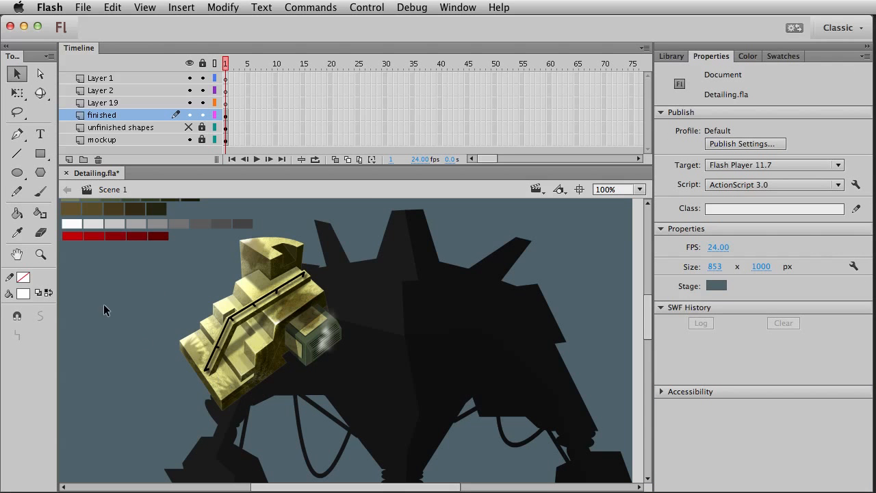
Inside the corner bevel clip, thicken the highlights on the two lower blocks by pulling their inner corners onto the top faces.
{"action": "left_click", "coordinate": [41, 254]}
{"action": "left_click_drag", "start_coordinate": [196, 331], "coordinate": [318, 396]}
{"action": "key", "text": "v"}
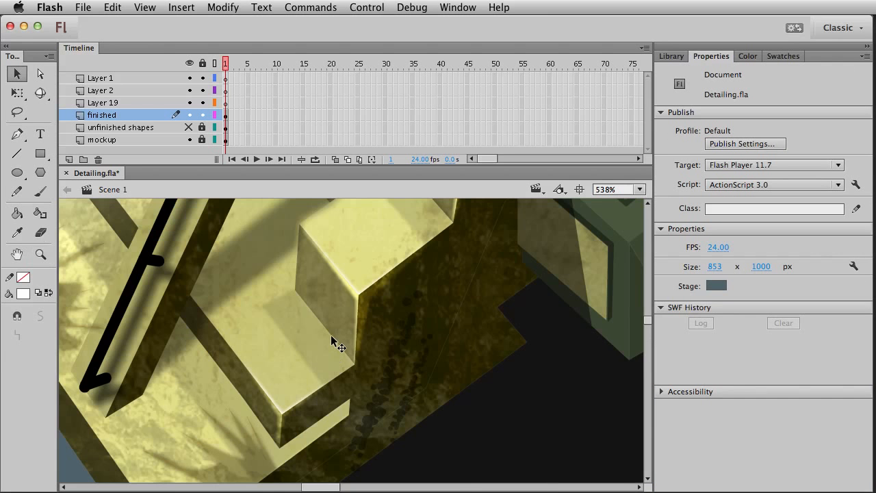
{"action": "double_click", "coordinate": [358, 295]}
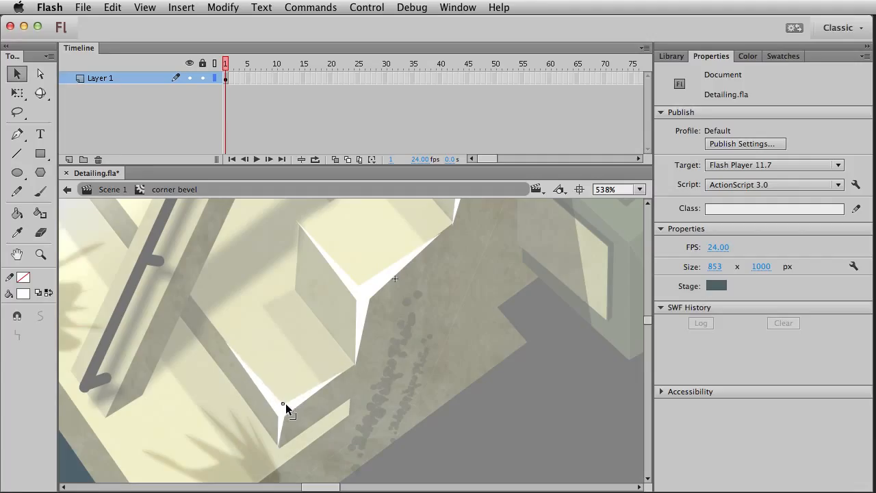
{"action": "left_click_drag", "start_coordinate": [288, 414], "coordinate": [289, 415]}
{"action": "double_click", "coordinate": [301, 436]}
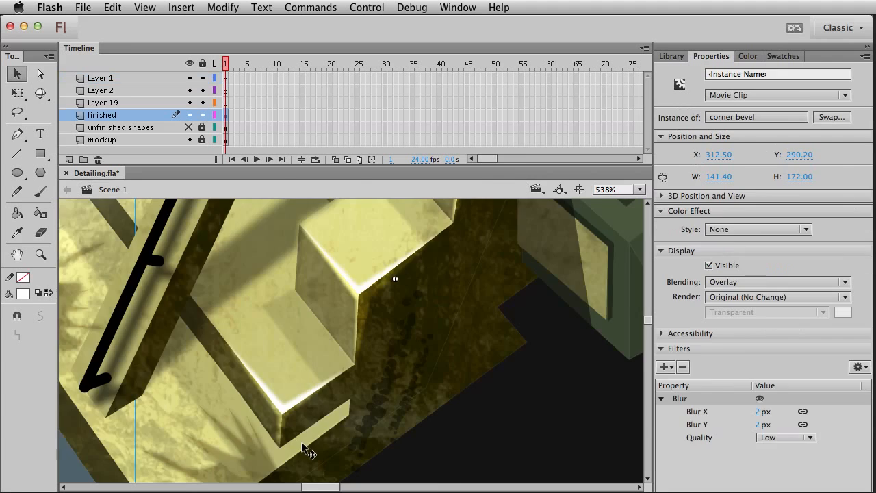
{"action": "key", "text": "super+1"}
{"action": "left_click", "coordinate": [214, 418]}
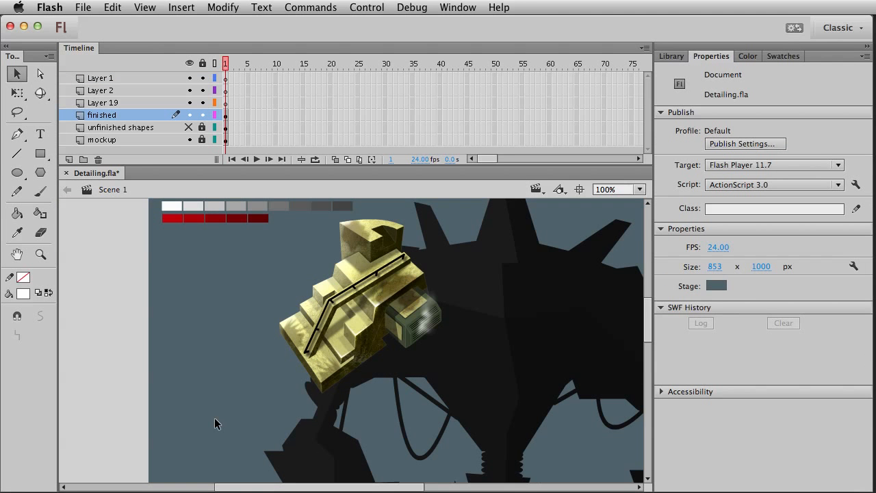
Thicken the large highlight beside the vent box inside the corner bevel clip, and return to the main scene.
{"action": "left_click", "coordinate": [41, 254]}
{"action": "left_click_drag", "start_coordinate": [319, 270], "coordinate": [419, 341]}
{"action": "key", "text": "v"}
{"action": "double_click", "coordinate": [405, 382]}
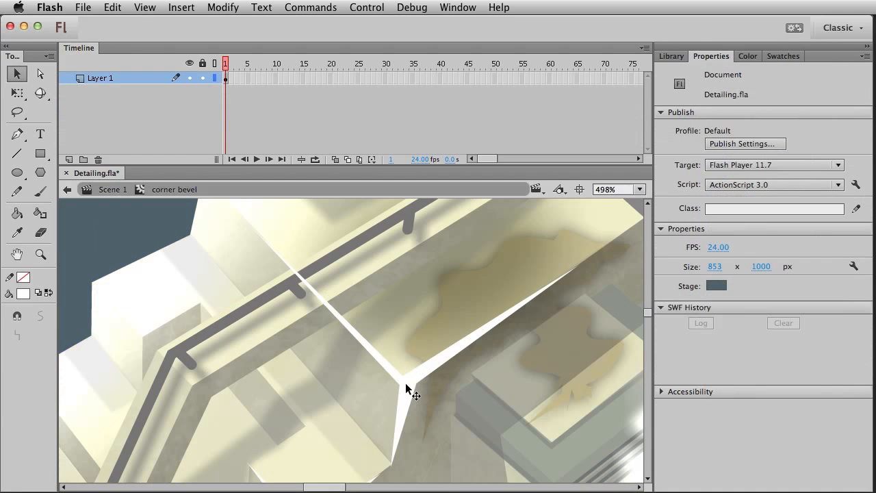
{"action": "left_click_drag", "start_coordinate": [398, 384], "coordinate": [405, 364]}
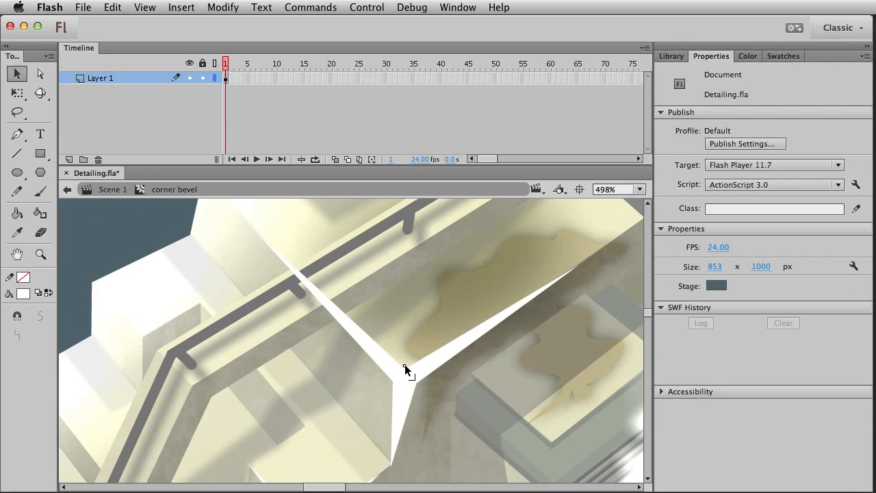
{"action": "key", "text": "super+1"}
{"action": "double_click", "coordinate": [299, 419]}
{"action": "key", "text": "super+1"}
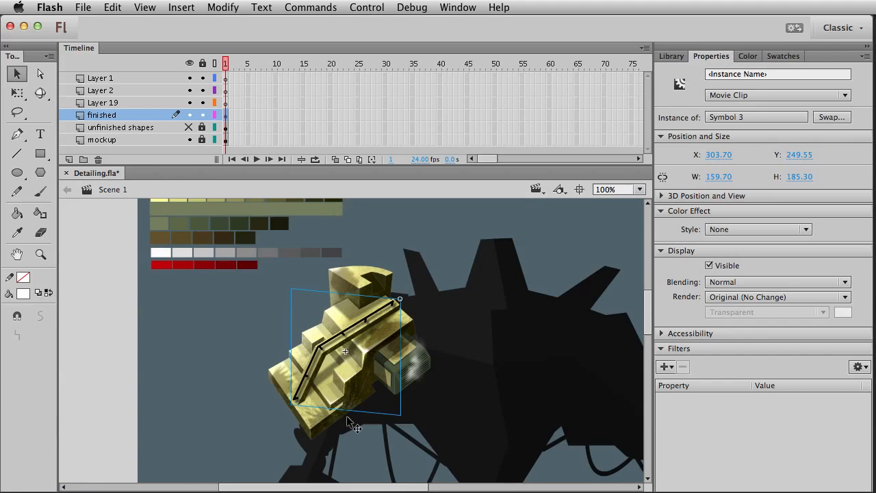
{"action": "left_click", "coordinate": [245, 389]}
{"action": "scroll", "coordinate": [245, 388], "scroll_direction": "down", "scroll_amount": 1}
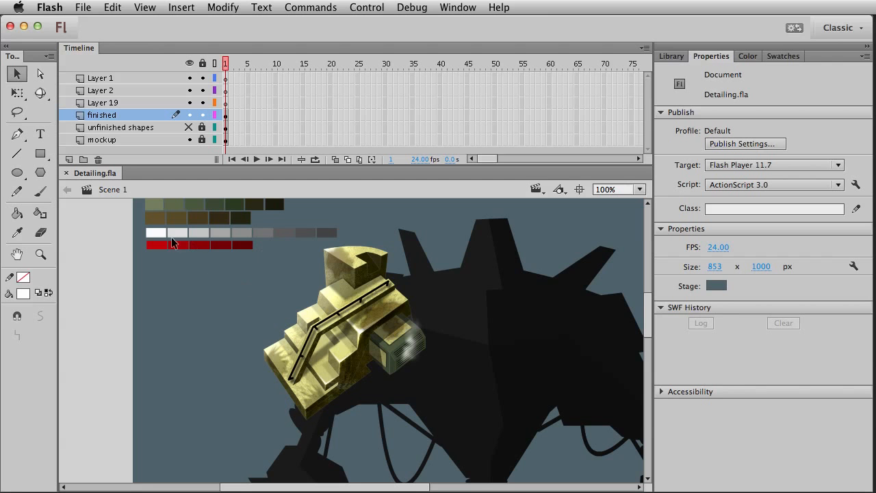
Display Layer 19 as outlines and draw a small white rectangle without a stroke on the upper block's top face.
{"action": "left_click", "coordinate": [40, 254]}
{"action": "left_click_drag", "start_coordinate": [301, 245], "coordinate": [428, 381]}
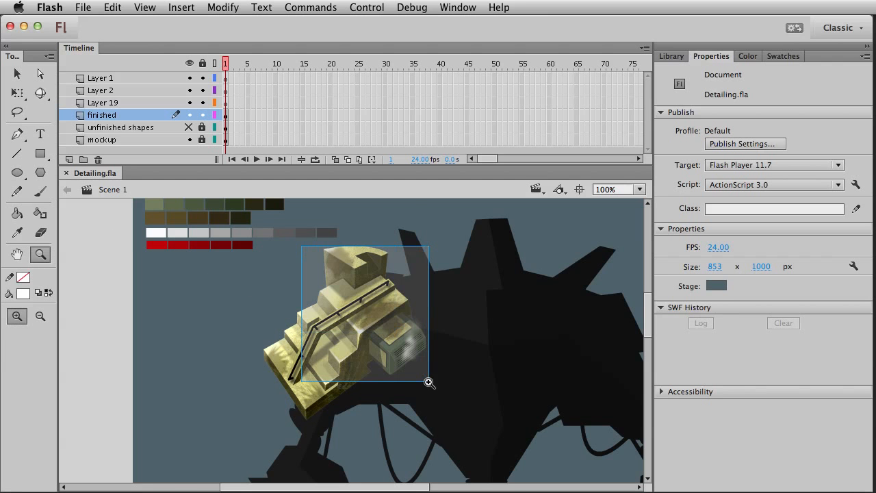
{"action": "key", "text": "v"}
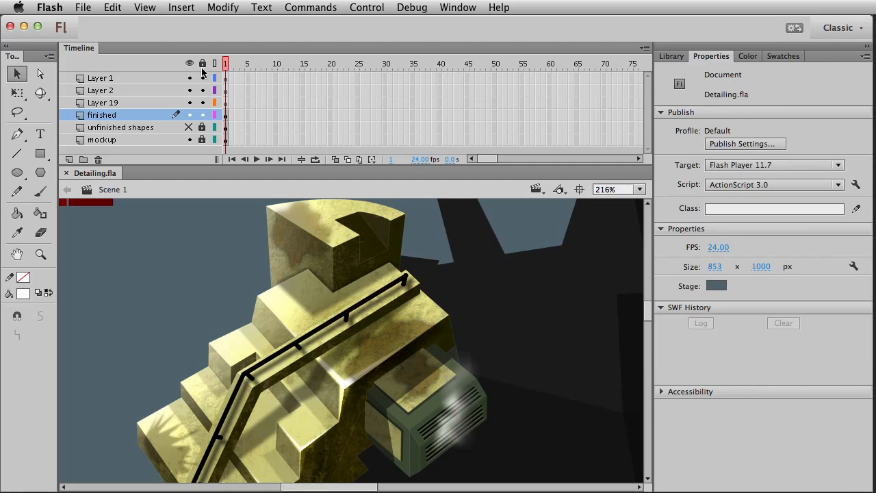
{"action": "left_click", "coordinate": [227, 103]}
{"action": "left_click", "coordinate": [214, 103]}
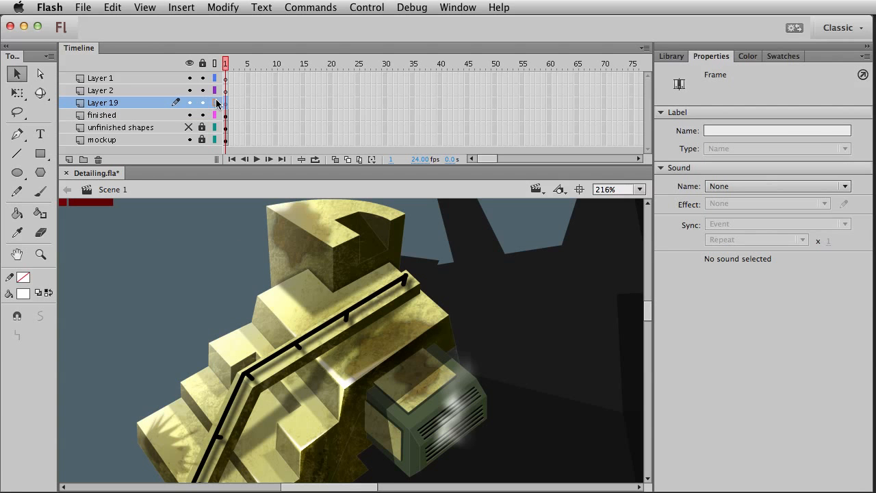
{"action": "left_click", "coordinate": [40, 154]}
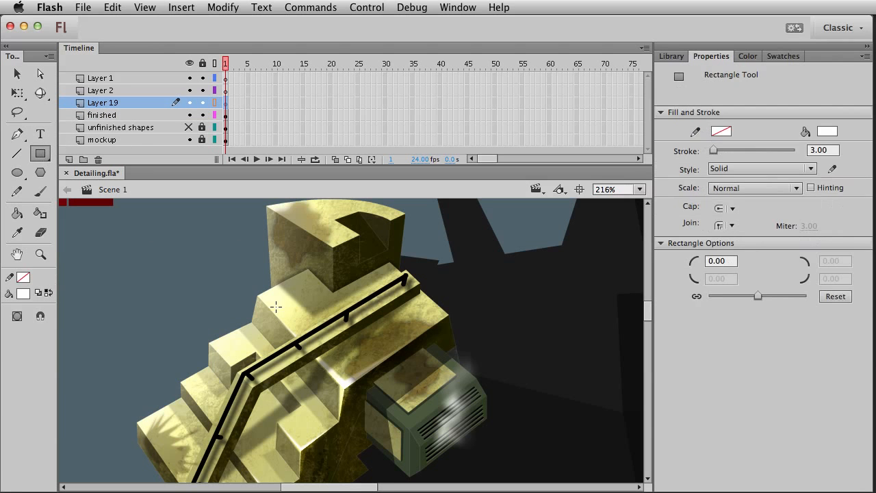
{"action": "left_click_drag", "start_coordinate": [284, 281], "coordinate": [318, 303]}
{"action": "key", "text": "z"}
{"action": "left_click_drag", "start_coordinate": [243, 239], "coordinate": [451, 448]}
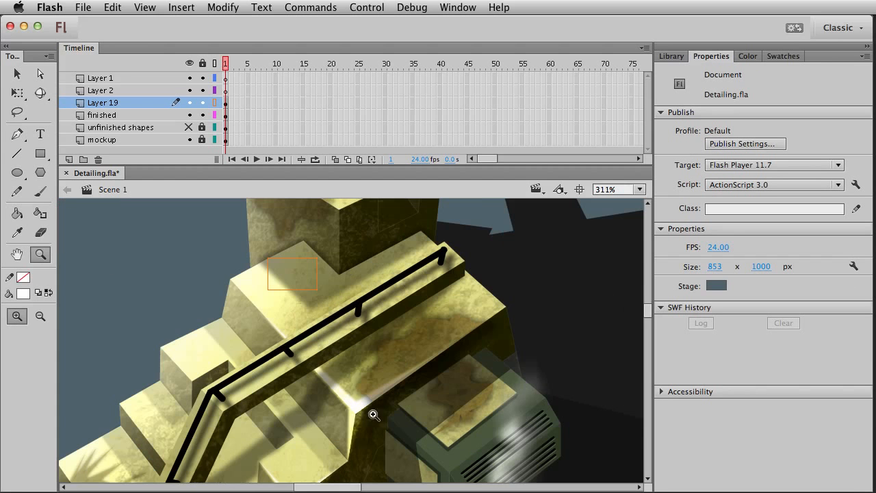
Reshape the white rectangle by moving its corners to fit the upper block's top face.
{"action": "key", "text": "v"}
{"action": "left_click_drag", "start_coordinate": [268, 260], "coordinate": [301, 328]}
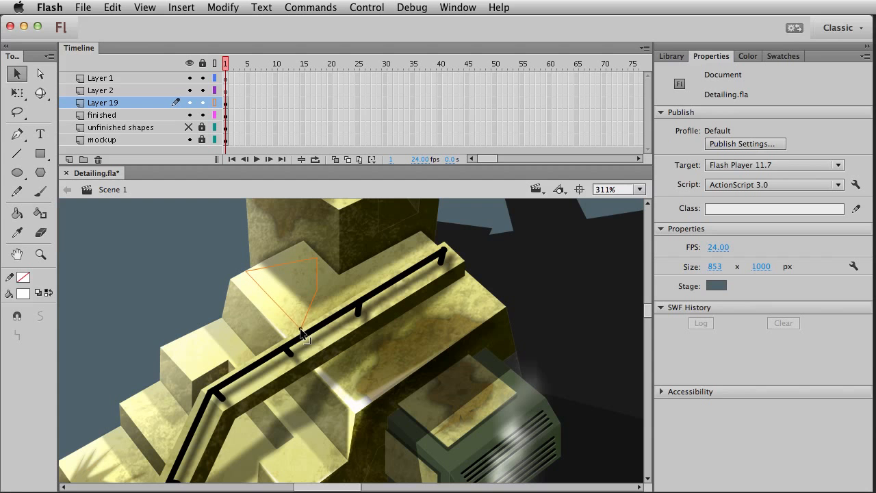
{"action": "left_click_drag", "start_coordinate": [317, 293], "coordinate": [366, 291]}
{"action": "left_click_drag", "start_coordinate": [317, 257], "coordinate": [304, 240]}
{"action": "left_click_drag", "start_coordinate": [366, 290], "coordinate": [357, 295]}
{"action": "left_click", "coordinate": [358, 307]}
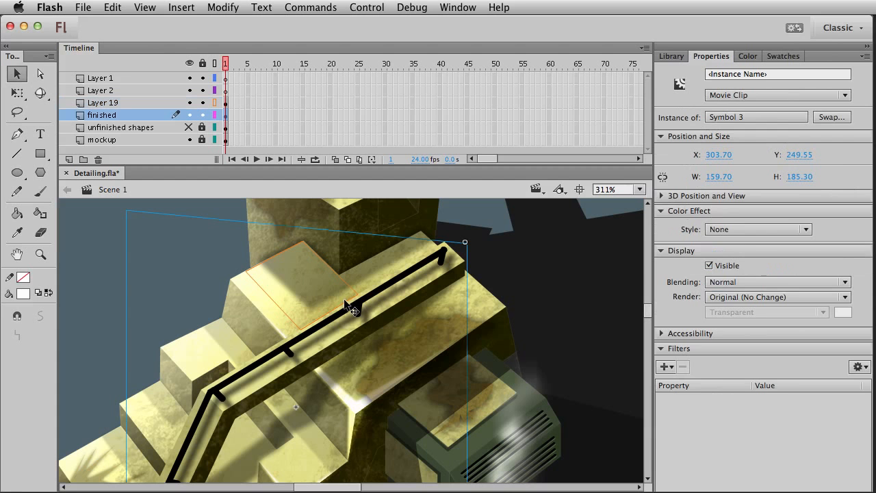
Duplicate the fitted shape and nudge the copy across the rail onto the sloped face of the lower block.
{"action": "left_click", "coordinate": [256, 264]}
{"action": "key", "text": "Right"}
{"action": "key", "text": "Right"}
{"action": "key", "text": "Right"}
{"action": "key", "text": "Right"}
{"action": "key", "text": "Right"}
{"action": "key", "text": "Right"}
{"action": "key", "text": "Right"}
{"action": "key", "text": "Right"}
{"action": "key", "text": "Right"}
{"action": "key", "text": "Right"}
{"action": "key", "text": "Right"}
{"action": "key", "text": "Right"}
{"action": "key", "text": "Right"}
{"action": "key", "text": "Right"}
{"action": "key", "text": "Right"}
{"action": "key", "text": "Right"}
{"action": "key", "text": "Right"}
{"action": "key", "text": "Right"}
{"action": "key", "text": "Right"}
{"action": "key", "text": "Right"}
{"action": "key", "text": "Right"}
{"action": "key", "text": "Right"}
{"action": "key", "text": "Right"}
{"action": "key", "text": "Right"}
{"action": "key", "text": "Right"}
{"action": "key", "text": "Right"}
{"action": "key", "text": "Down"}
{"action": "key", "text": "Down"}
{"action": "key", "text": "Down"}
{"action": "key", "text": "Down"}
{"action": "key", "text": "Down"}
{"action": "key", "text": "Down"}
{"action": "key", "text": "Down"}
{"action": "key", "text": "Down"}
{"action": "key", "text": "Down"}
{"action": "key", "text": "Down"}
{"action": "key", "text": "Down"}
{"action": "key", "text": "Down"}
{"action": "key", "text": "Down"}
{"action": "key", "text": "Down"}
{"action": "key", "text": "Down"}
{"action": "key", "text": "Down"}
{"action": "key", "text": "Down"}
{"action": "key", "text": "Down"}
{"action": "key", "text": "Down"}
{"action": "key", "text": "Down"}
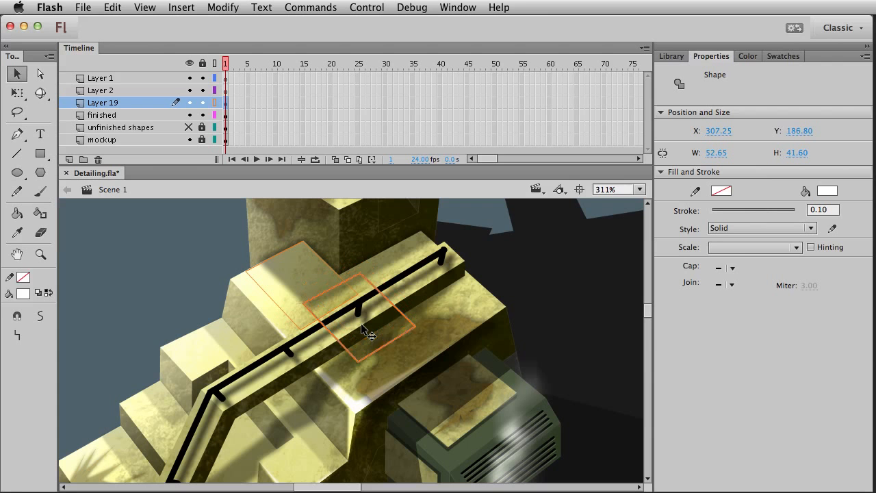
{"action": "key", "text": "Up"}
{"action": "key", "text": "Up"}
{"action": "key", "text": "Up"}
{"action": "key", "text": "Right"}
{"action": "key", "text": "Up"}
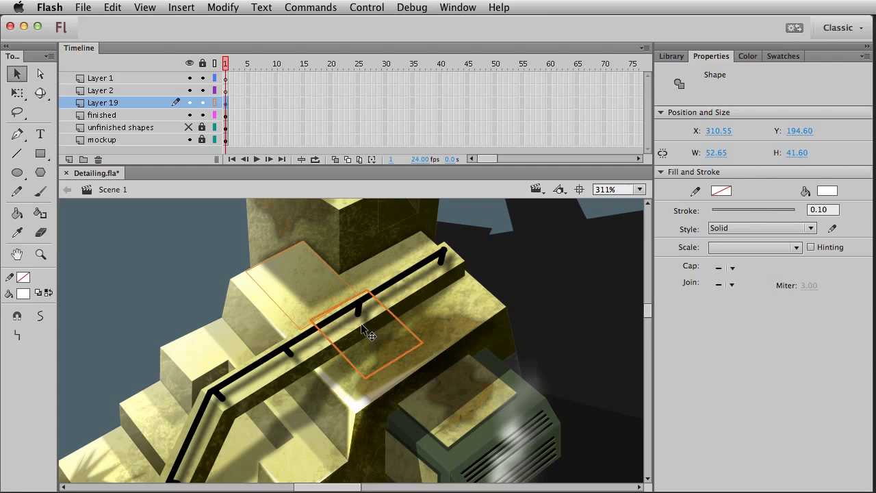
{"action": "left_click", "coordinate": [206, 277]}
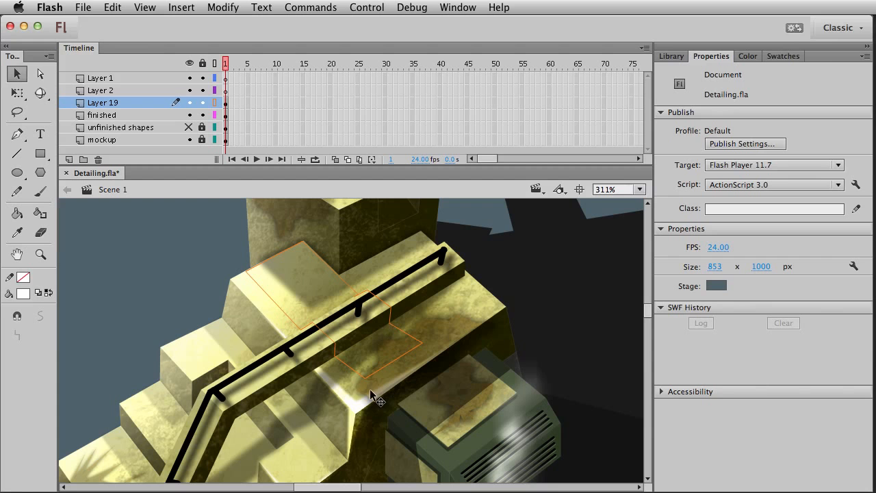
Fit the copy's corners to the lower block's front edge and extend the stripe down the front face beside the vent box.
{"action": "left_click_drag", "start_coordinate": [362, 376], "coordinate": [371, 401]}
{"action": "left_click_drag", "start_coordinate": [422, 347], "coordinate": [429, 356]}
{"action": "scroll", "coordinate": [411, 346], "scroll_direction": "down", "scroll_amount": 4}
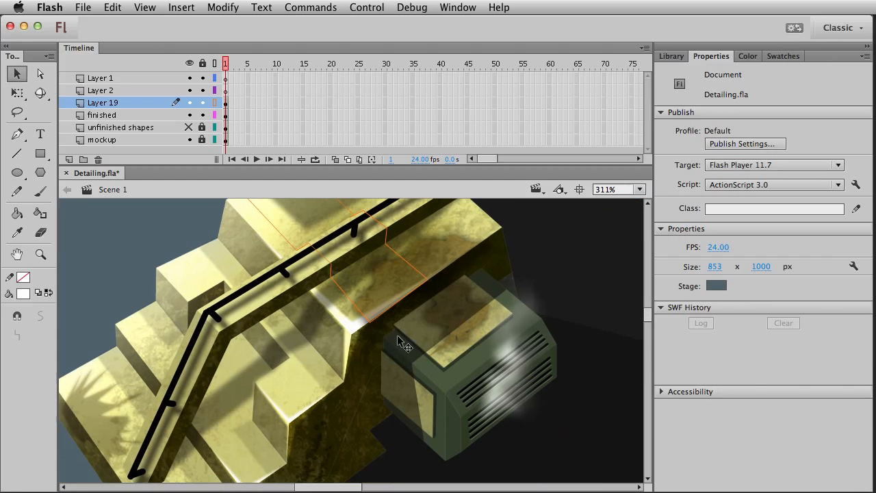
{"action": "left_click_drag", "start_coordinate": [371, 323], "coordinate": [370, 427]}
{"action": "mouse_move", "coordinate": [383, 393]}
{"action": "left_mouse_down"}
{"action": "mouse_move", "coordinate": [393, 418]}
{"action": "mouse_move", "coordinate": [386, 409]}
{"action": "left_mouse_up"}
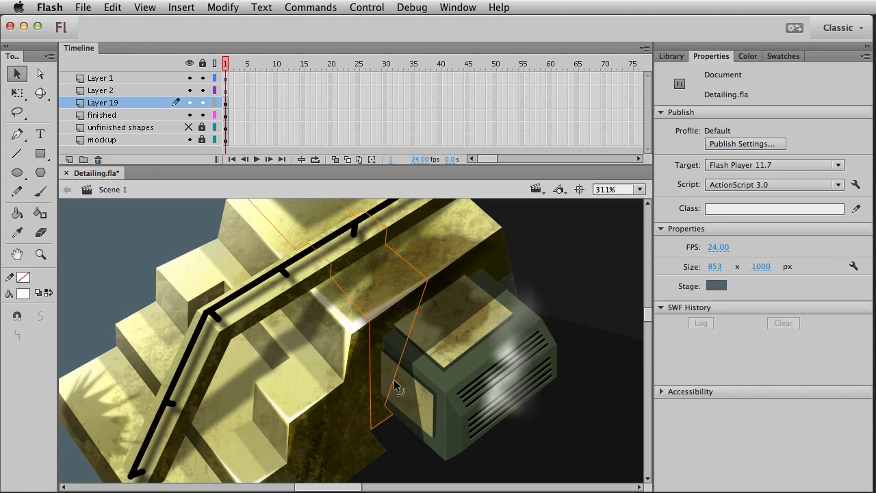
{"action": "left_click_drag", "start_coordinate": [397, 377], "coordinate": [382, 335]}
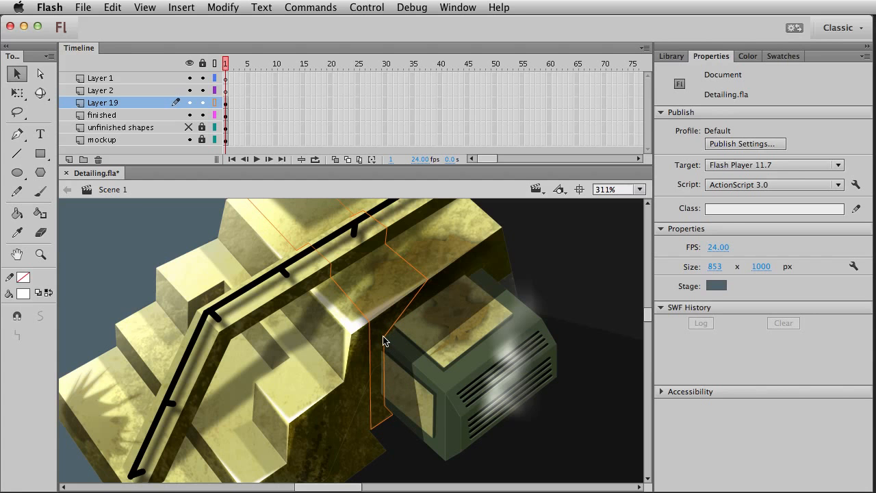
{"action": "left_click_drag", "start_coordinate": [409, 304], "coordinate": [434, 298]}
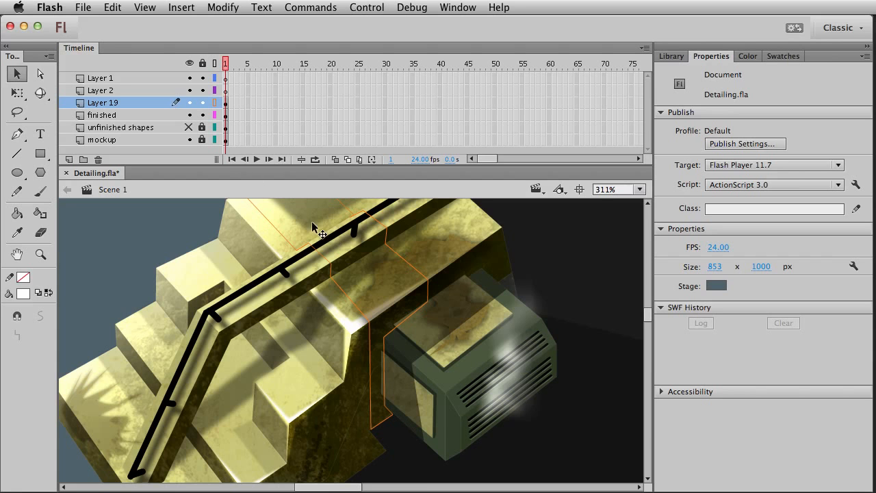
Check the stripe with Layer 19 shown filled, and return the layer to outline display.
{"action": "left_click", "coordinate": [214, 102]}
{"action": "left_click_drag", "start_coordinate": [409, 317], "coordinate": [416, 342]}
{"action": "left_click", "coordinate": [370, 313]}
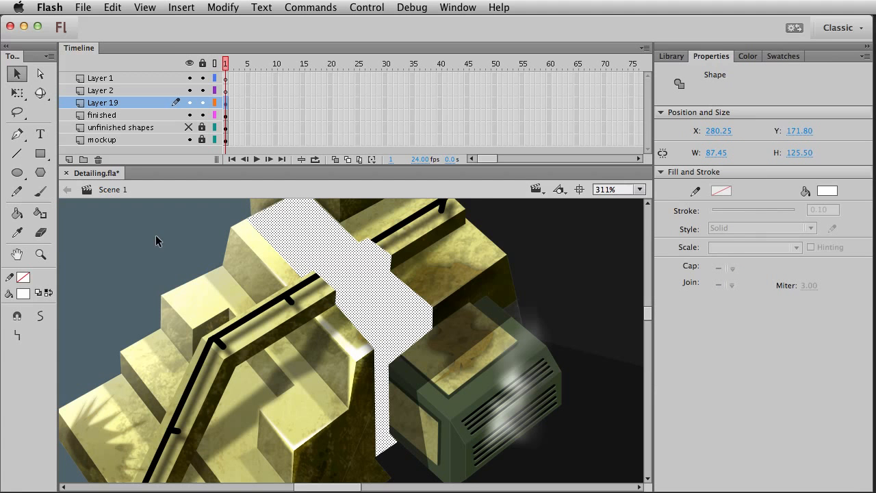
{"action": "left_click", "coordinate": [214, 103]}
{"action": "left_click", "coordinate": [109, 221]}
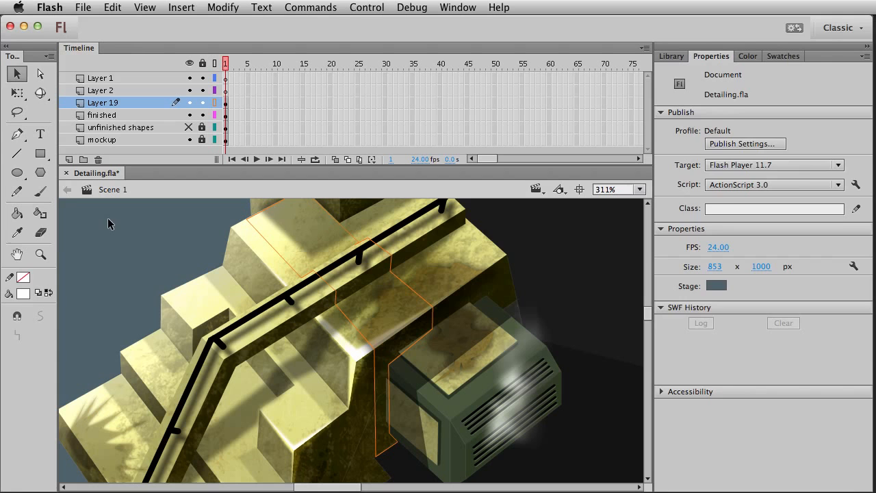
Draw a black 3.00 dividing line lengthwise through the stripe, from the upper block over the rail ledge to the front face.
{"action": "left_click", "coordinate": [17, 154]}
{"action": "left_click_drag", "start_coordinate": [283, 221], "coordinate": [282, 250]}
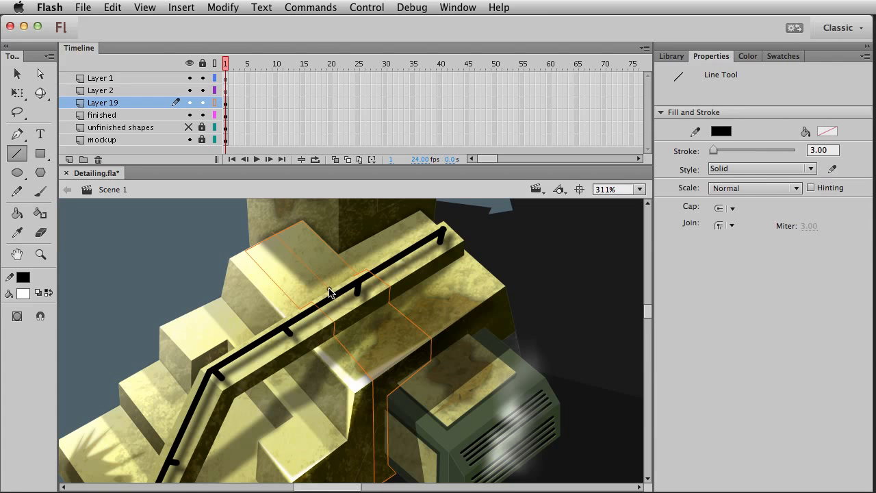
{"action": "left_click", "coordinate": [40, 254]}
{"action": "left_click_drag", "start_coordinate": [325, 292], "coordinate": [409, 358]}
{"action": "key", "text": "v"}
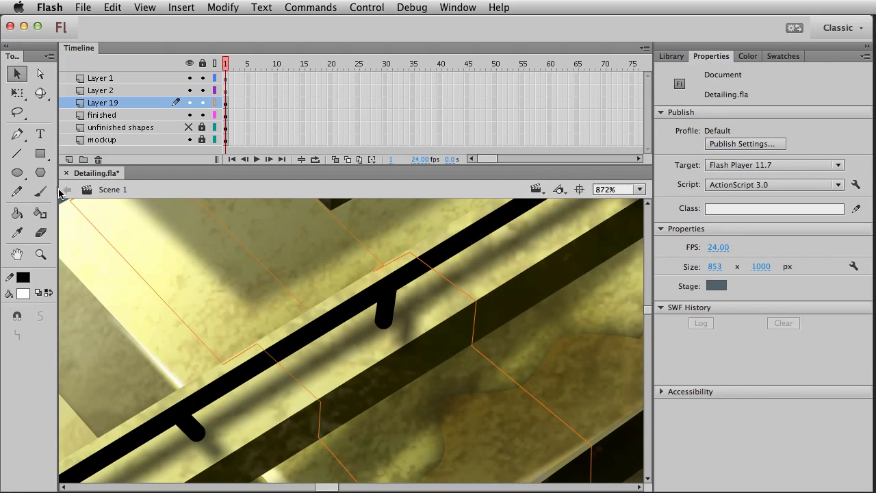
{"action": "left_click", "coordinate": [17, 155]}
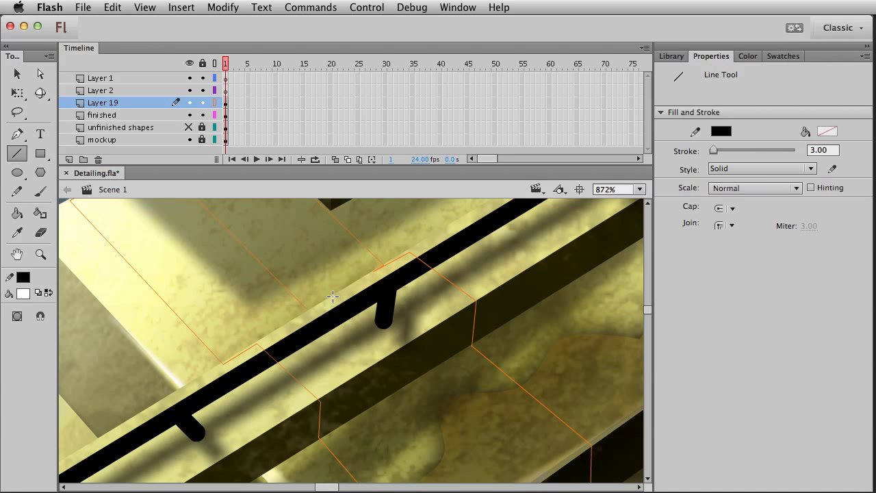
{"action": "mouse_move", "coordinate": [332, 294]}
{"action": "left_mouse_down"}
{"action": "mouse_move", "coordinate": [396, 349]}
{"action": "mouse_move", "coordinate": [395, 394]}
{"action": "left_mouse_up"}
{"action": "left_click_drag", "start_coordinate": [428, 420], "coordinate": [381, 297]}
{"action": "mouse_move", "coordinate": [349, 269]}
{"action": "left_mouse_down"}
{"action": "mouse_move", "coordinate": [454, 383]}
{"action": "mouse_move", "coordinate": [483, 385]}
{"action": "mouse_move", "coordinate": [468, 381]}
{"action": "left_mouse_up"}
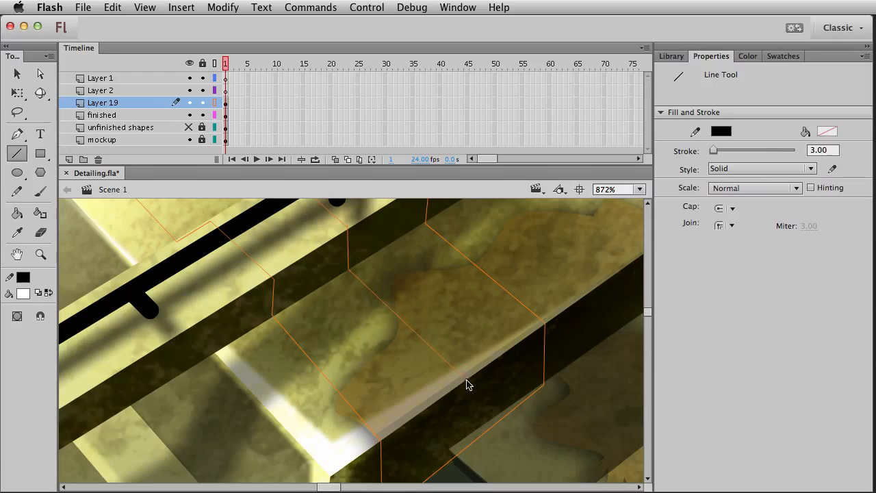
{"action": "left_click_drag", "start_coordinate": [471, 435], "coordinate": [469, 450]}
{"action": "key", "text": "v"}
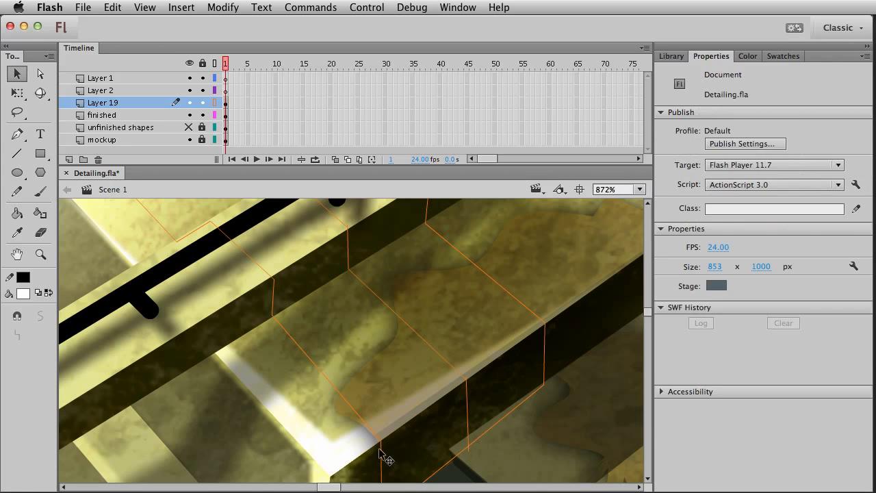
Fine-tune the stripe outline's corners along the rail ledge and at the lower block's front edge.
{"action": "left_click_drag", "start_coordinate": [384, 433], "coordinate": [385, 434]}
{"action": "left_click_drag", "start_coordinate": [272, 314], "coordinate": [273, 315]}
{"action": "key", "text": "super+1"}
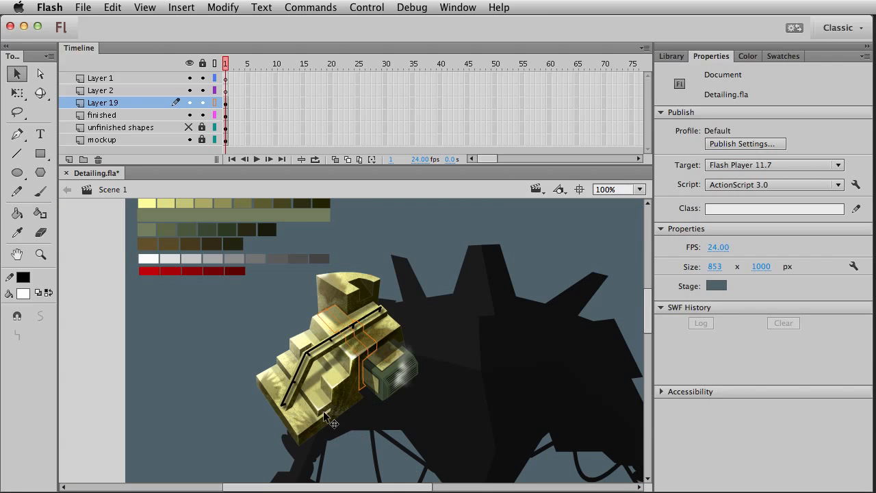
{"action": "left_click", "coordinate": [50, 255]}
{"action": "left_click_drag", "start_coordinate": [303, 291], "coordinate": [426, 408]}
{"action": "key", "text": "v"}
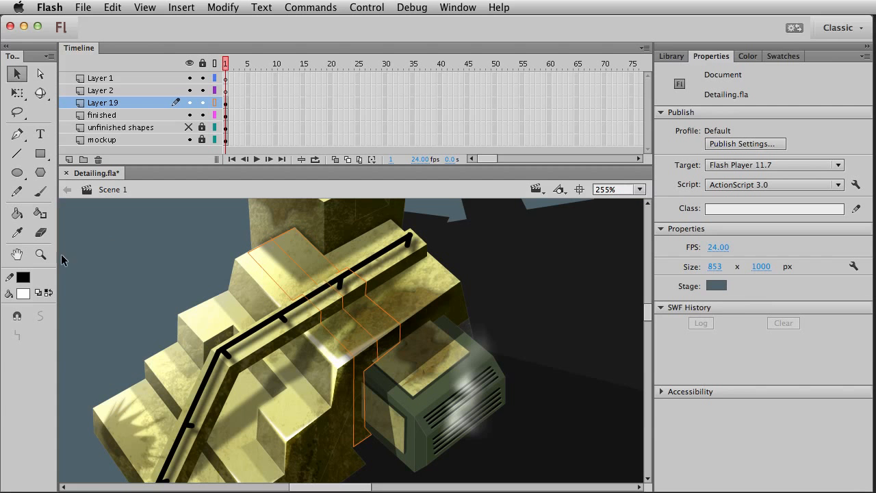
{"action": "left_click", "coordinate": [40, 254]}
{"action": "left_click_drag", "start_coordinate": [270, 260], "coordinate": [360, 315]}
{"action": "key", "text": "v"}
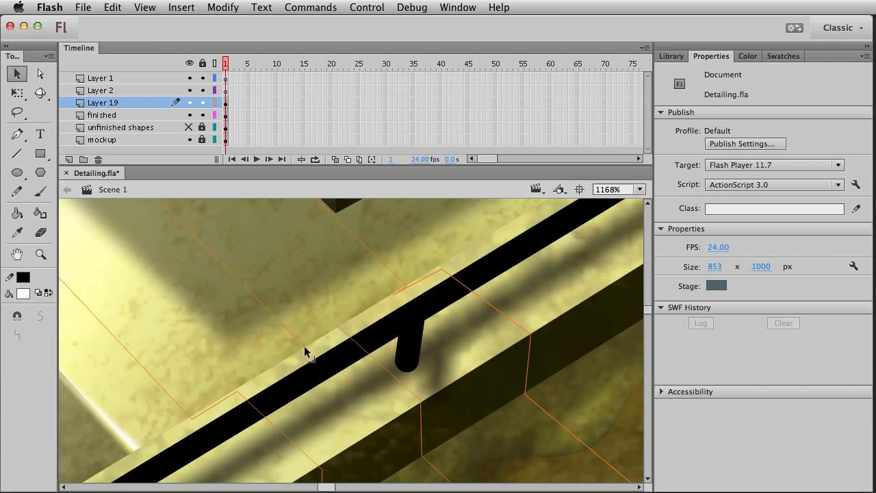
{"action": "left_click_drag", "start_coordinate": [192, 419], "coordinate": [189, 415]}
{"action": "left_click_drag", "start_coordinate": [438, 272], "coordinate": [437, 266]}
Join the dividing line's two ends at the rail ledge's back edge with a short line segment.
{"action": "key", "text": "n"}
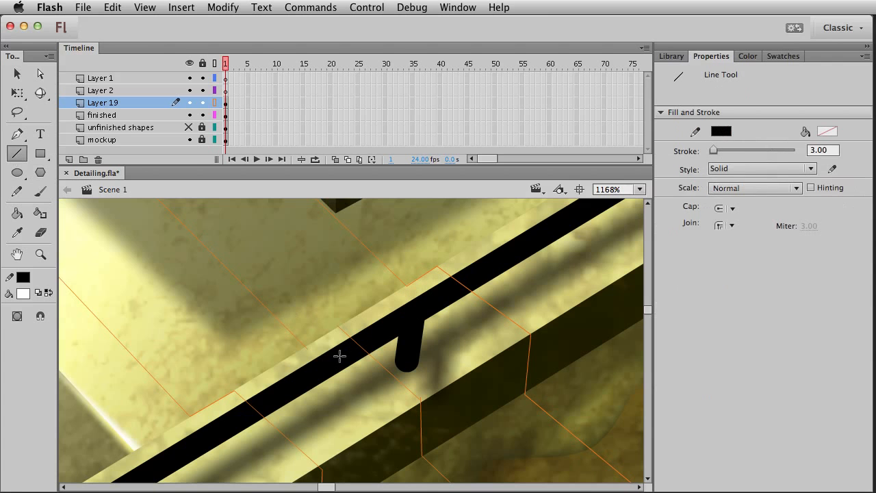
{"action": "left_click_drag", "start_coordinate": [342, 326], "coordinate": [300, 352]}
{"action": "left_click", "coordinate": [40, 253]}
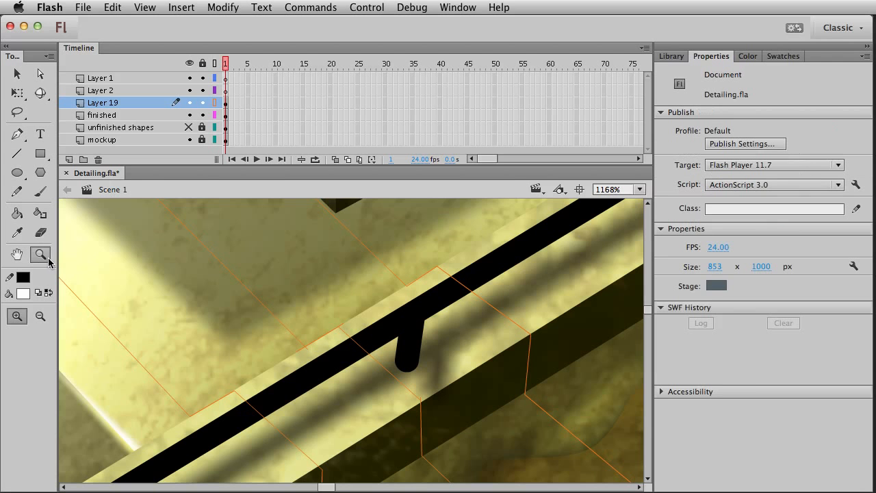
{"action": "left_click", "coordinate": [292, 342], "text": "alt"}
{"action": "left_click", "coordinate": [306, 352], "text": "alt"}
{"action": "key", "text": "v"}
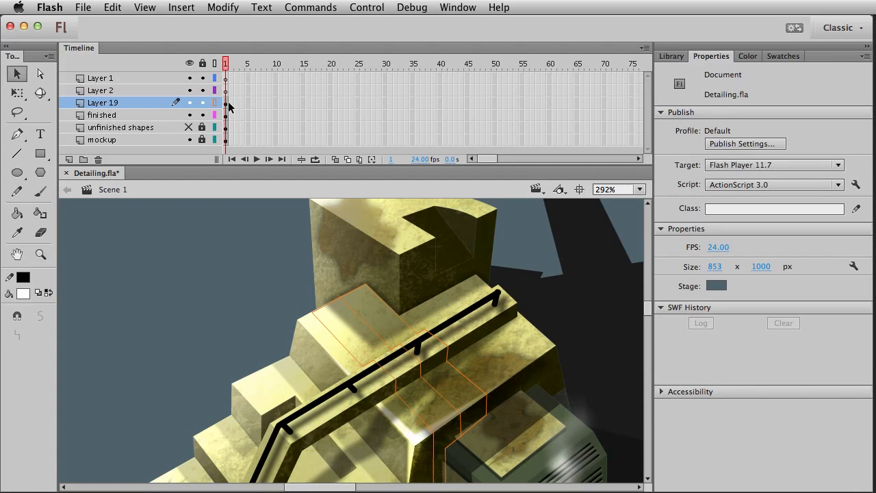
Display Layer 19 filled again and fill the stripe's right-hand half with dark red using the Paint Bucket.
{"action": "left_click", "coordinate": [217, 103]}
{"action": "left_click_drag", "start_coordinate": [312, 336], "coordinate": [243, 274]}
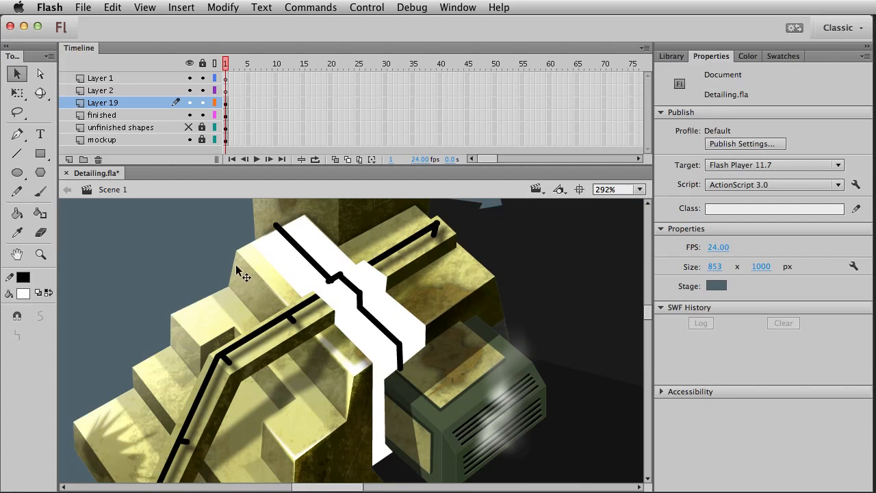
{"action": "left_click", "coordinate": [17, 213]}
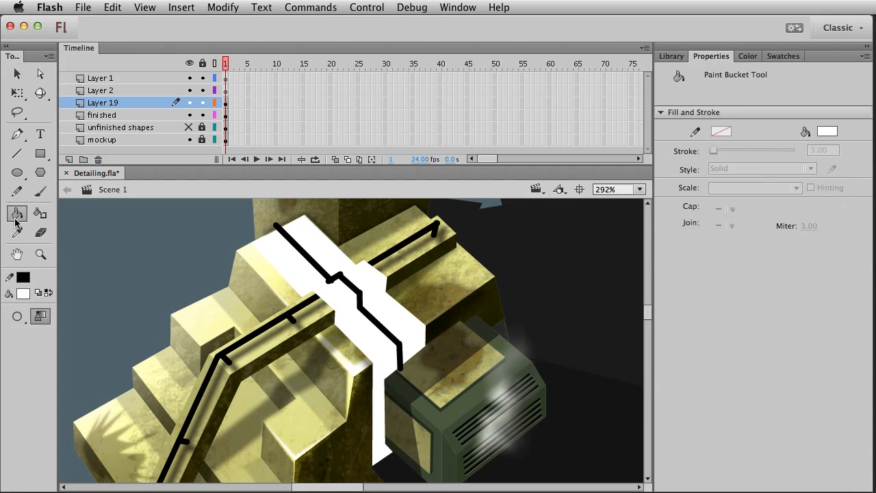
{"action": "left_click", "coordinate": [23, 293]}
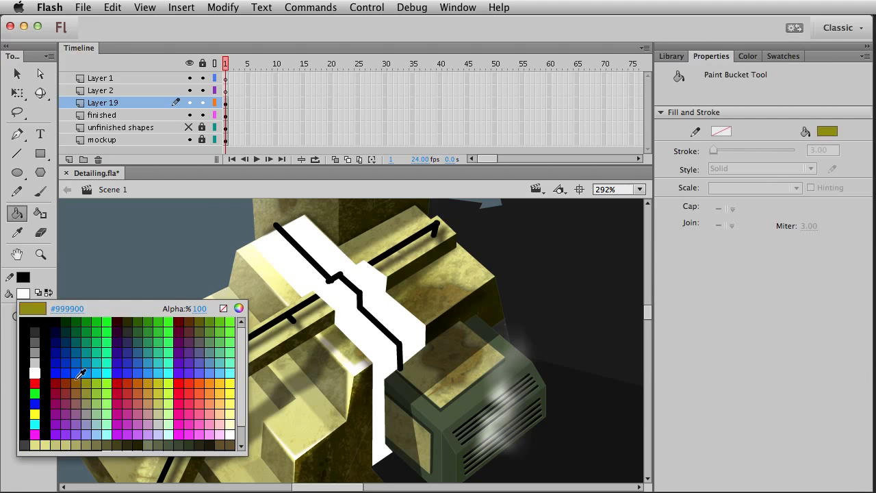
{"action": "left_click", "coordinate": [121, 383]}
{"action": "left_click", "coordinate": [335, 249]}
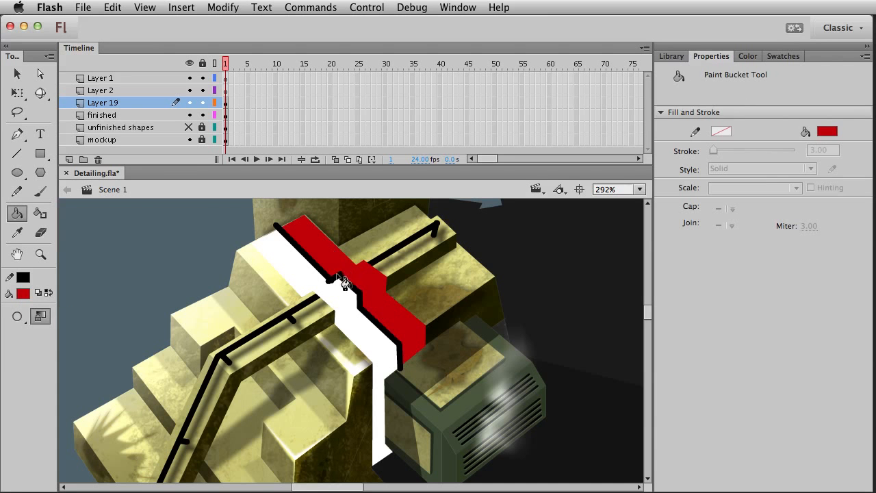
Delete the black dividing line between the stripe's red and white halves.
{"action": "key", "text": "v"}
{"action": "double_click", "coordinate": [339, 275]}
{"action": "left_click", "coordinate": [431, 382]}
{"action": "left_click", "coordinate": [370, 345]}
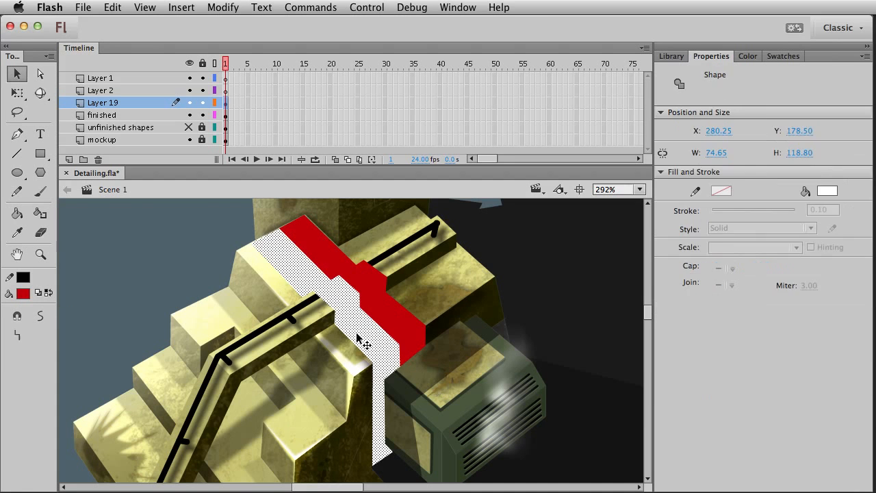
{"action": "left_click_drag", "start_coordinate": [330, 418], "coordinate": [328, 408]}
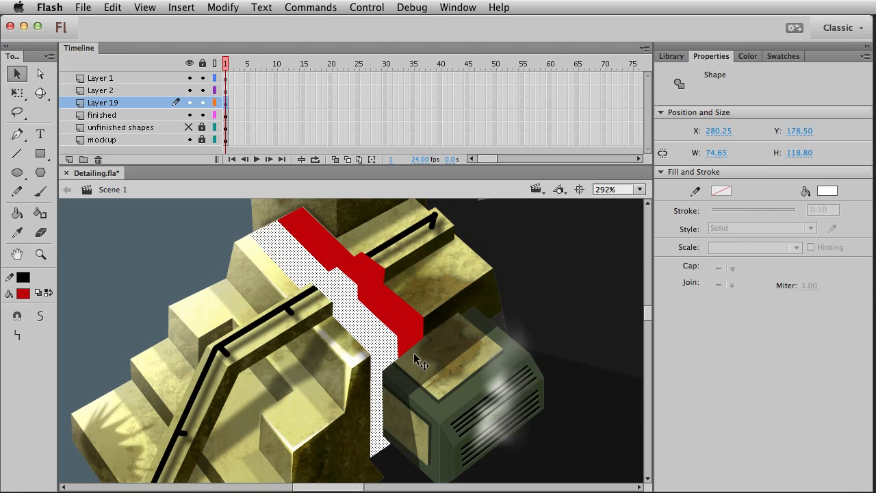
{"action": "left_click", "coordinate": [171, 278]}
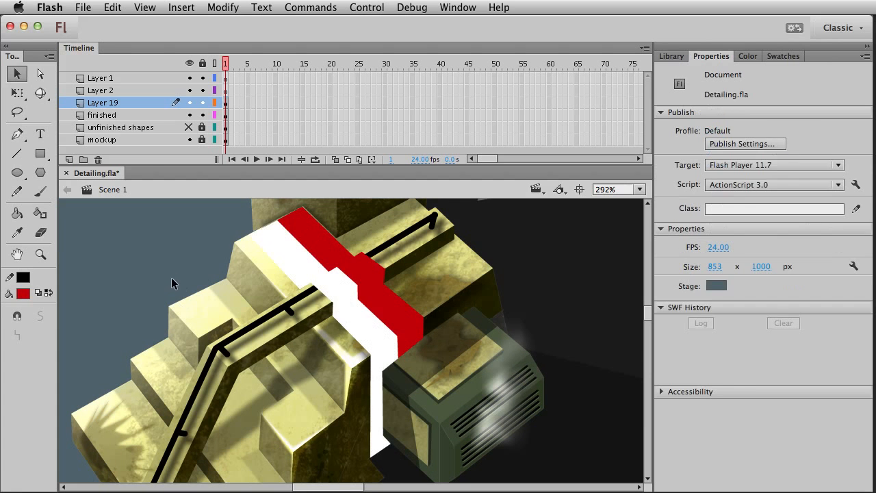
Draw a line across both stripe halves along the lower block's front edge and set its style to Hairline.
{"action": "key", "text": "z"}
{"action": "left_click_drag", "start_coordinate": [344, 289], "coordinate": [473, 394]}
{"action": "left_click", "coordinate": [17, 153]}
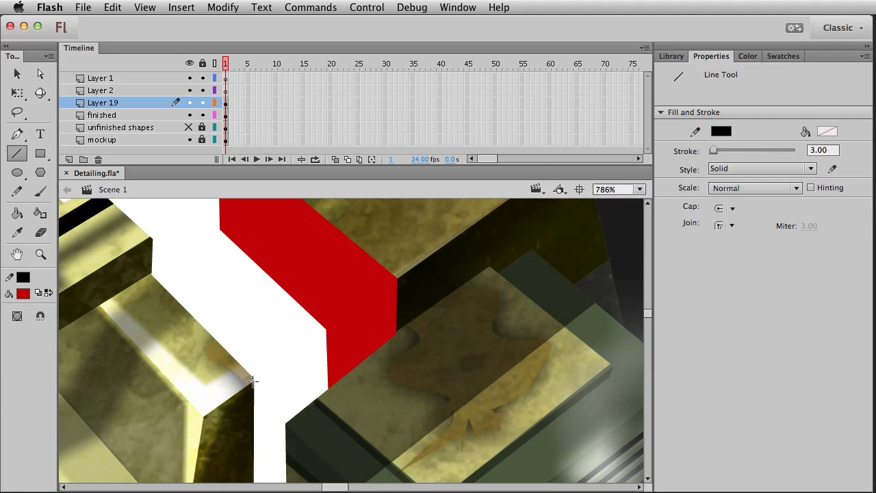
{"action": "left_click_drag", "start_coordinate": [252, 382], "coordinate": [433, 251]}
{"action": "key", "text": "v"}
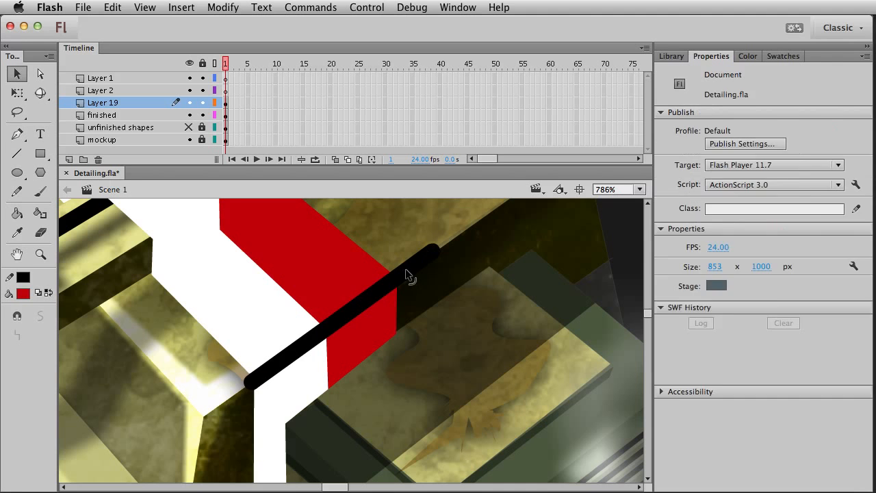
{"action": "left_click", "coordinate": [406, 271]}
{"action": "left_click", "coordinate": [801, 228]}
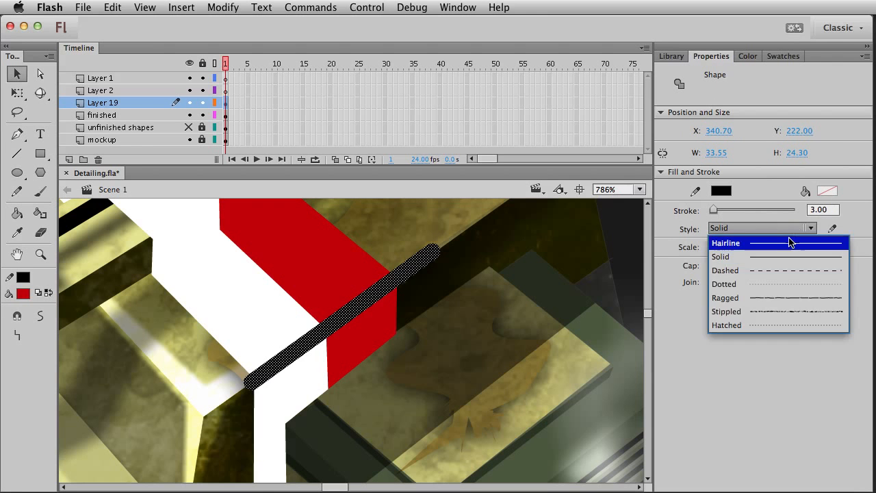
{"action": "left_click", "coordinate": [789, 242]}
{"action": "left_click", "coordinate": [355, 258]}
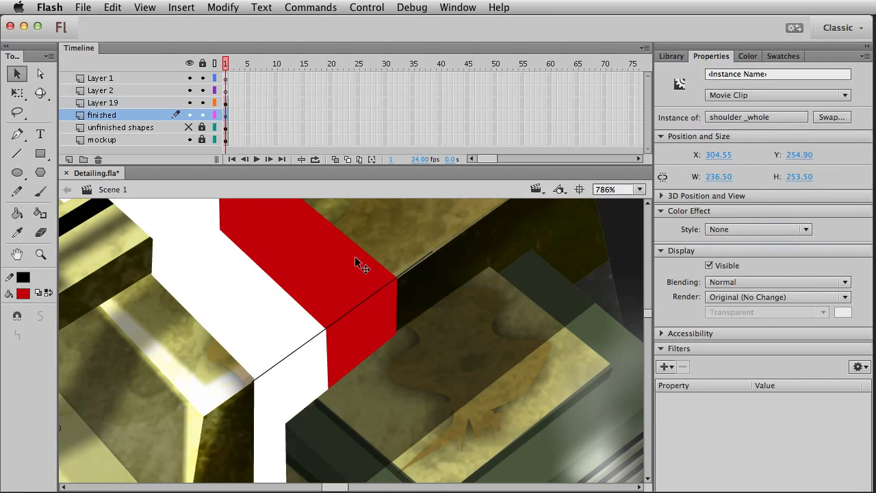
Fill the stripe's front face on the lower block with mid grey on the white half and dark red on the red half.
{"action": "left_click", "coordinate": [304, 361]}
{"action": "left_click", "coordinate": [29, 296]}
{"action": "left_click", "coordinate": [35, 347]}
{"action": "left_click", "coordinate": [363, 346]}
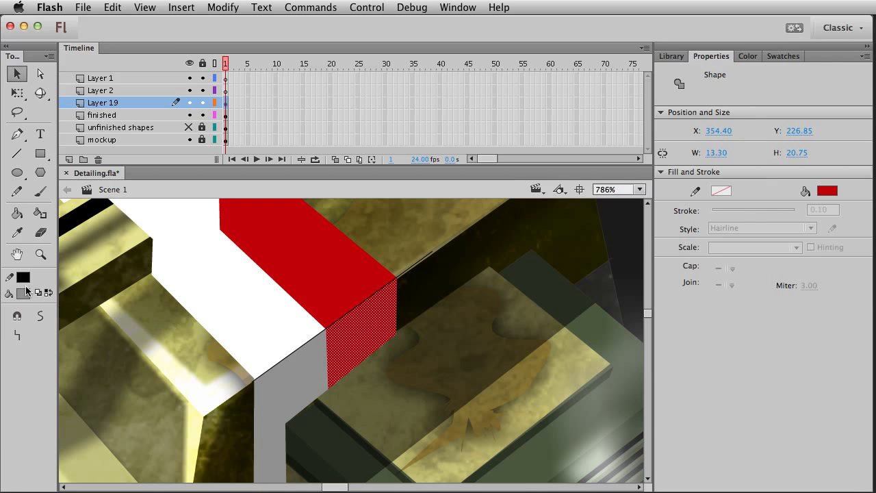
{"action": "left_click", "coordinate": [28, 293]}
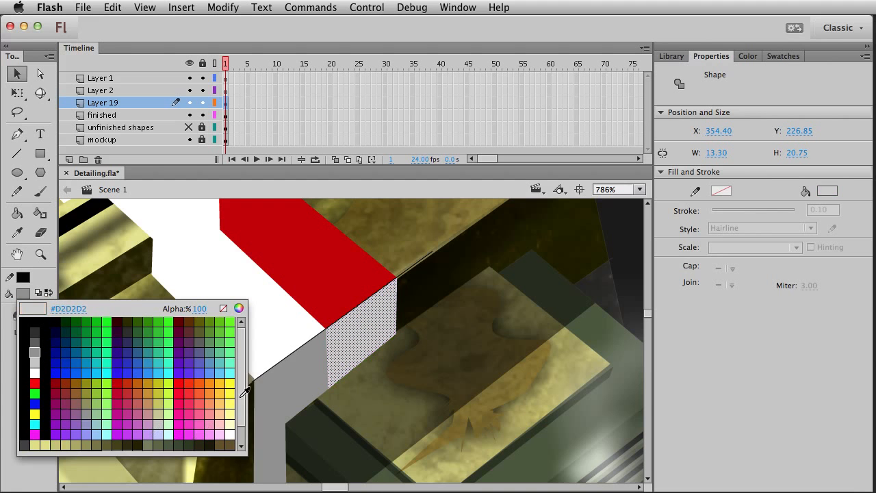
{"action": "left_click_drag", "start_coordinate": [241, 400], "coordinate": [241, 429]}
{"action": "left_click", "coordinate": [76, 444]}
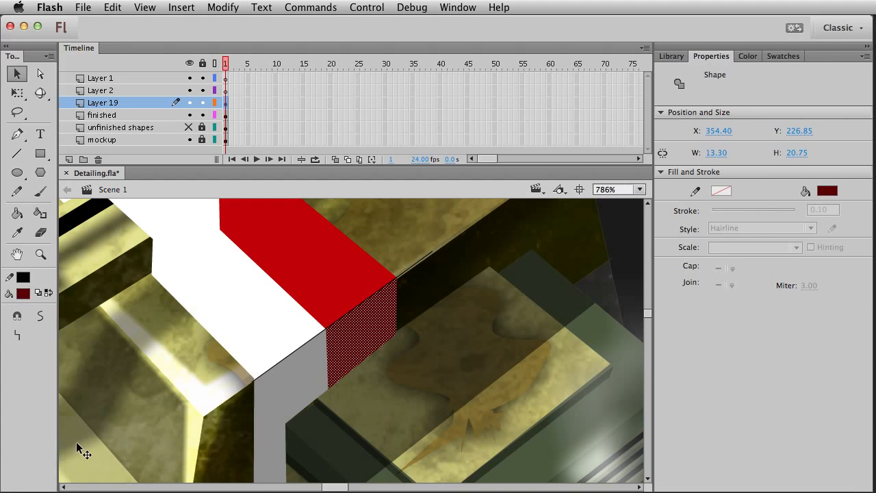
Delete the hairline across both stripe halves at the lower block's front edge.
{"action": "left_click", "coordinate": [632, 273]}
{"action": "key", "text": "super+1"}
{"action": "left_click", "coordinate": [359, 336]}
{"action": "key", "text": "Delete"}
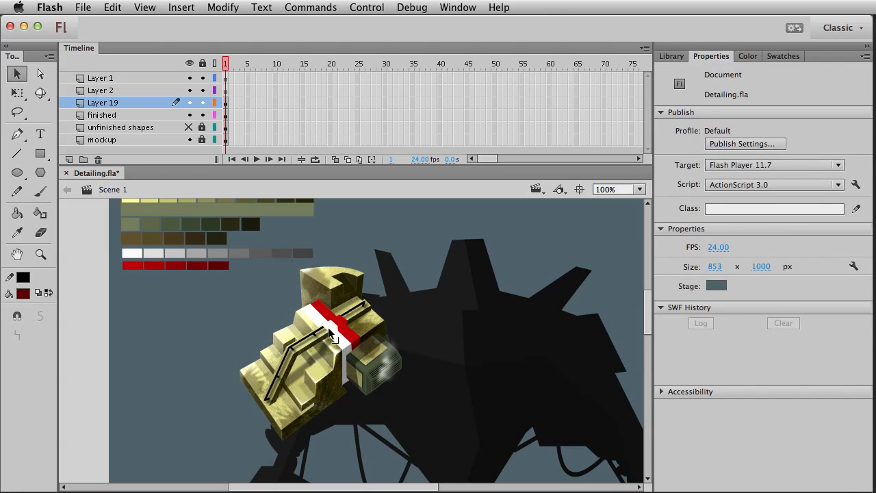
Select all of the red-and-white stripe shapes and convert them to a movie clip symbol named stripes.
{"action": "left_click", "coordinate": [328, 327]}
{"action": "left_click", "coordinate": [359, 342], "text": "shift"}
{"action": "key", "text": "super+x"}
{"action": "key", "text": "super+shift+v"}
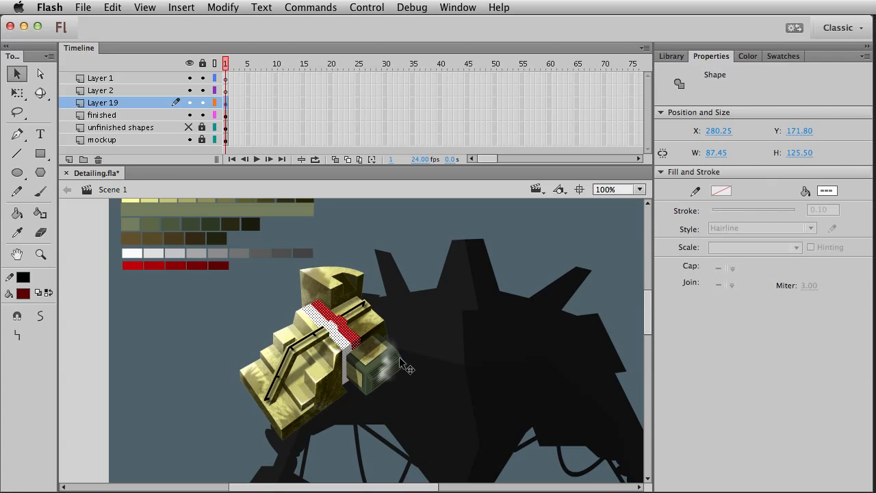
{"action": "key", "text": "F8"}
{"action": "type", "text": "stripes"}
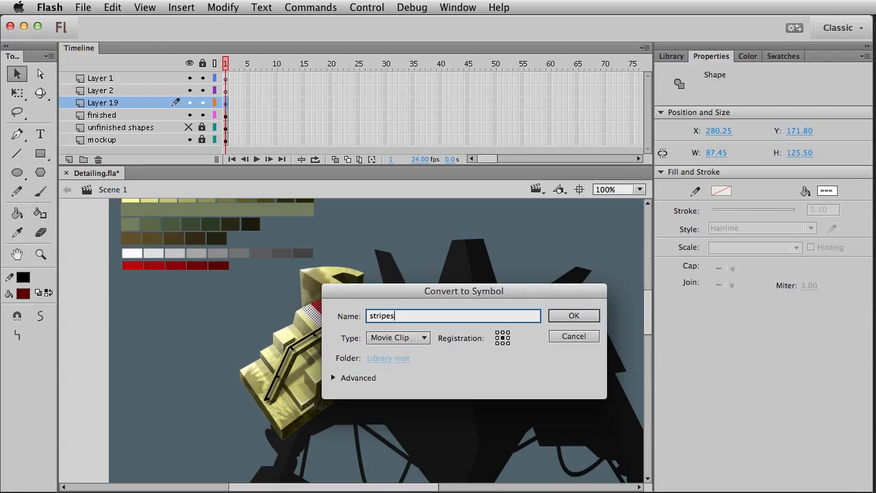
{"action": "key", "text": "Return"}
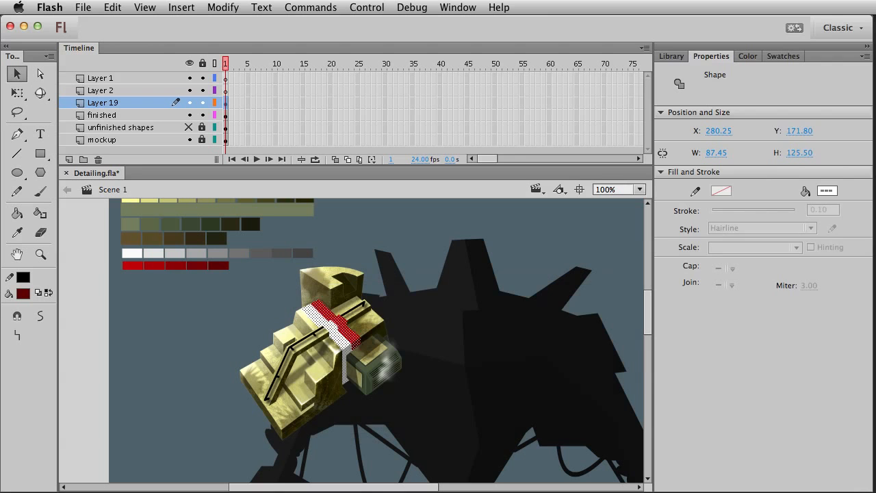
Cut the black rails from the finished layer and paste them in place on Layer 19, above the stripes.
{"action": "left_click", "coordinate": [312, 339]}
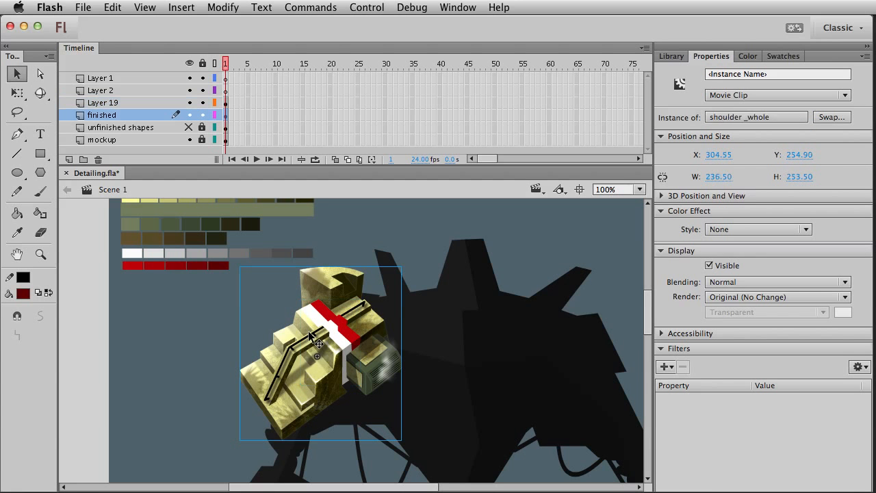
{"action": "left_click", "coordinate": [315, 333]}
{"action": "left_click", "coordinate": [316, 335]}
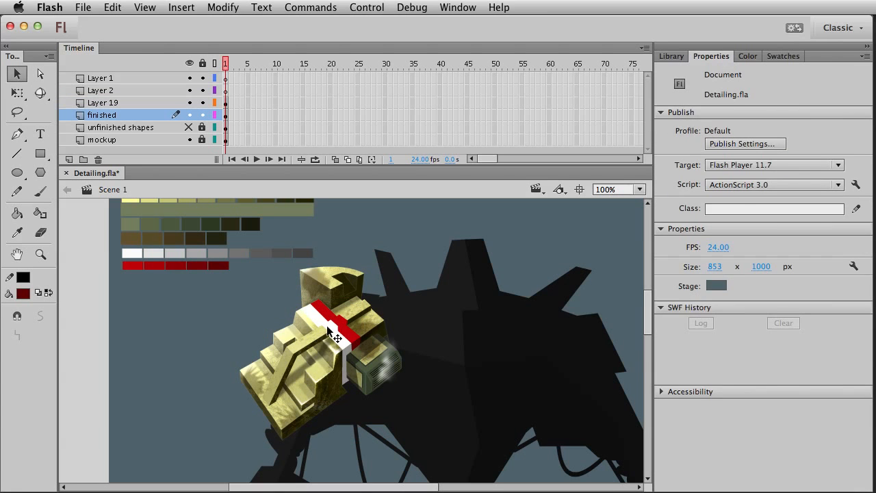
{"action": "left_click", "coordinate": [332, 336]}
{"action": "left_click", "coordinate": [241, 337]}
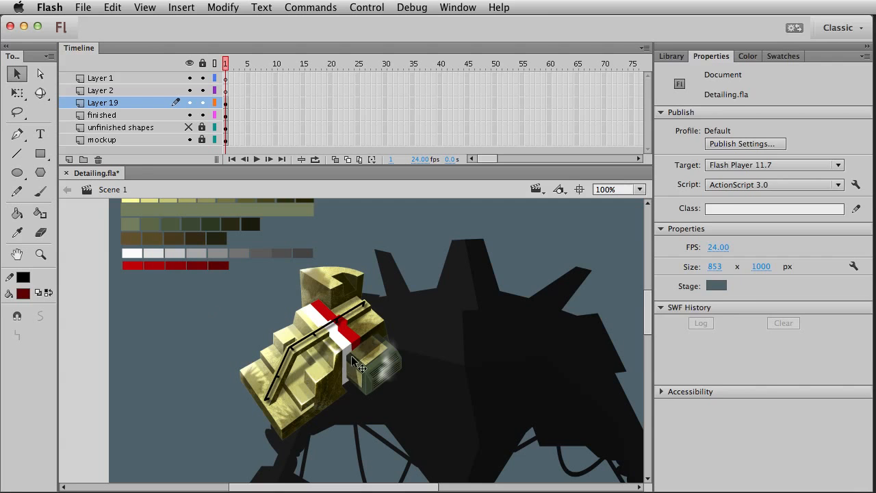
Apply an Alpha color effect of about 71% to the stripes movie clip.
{"action": "left_click", "coordinate": [353, 338]}
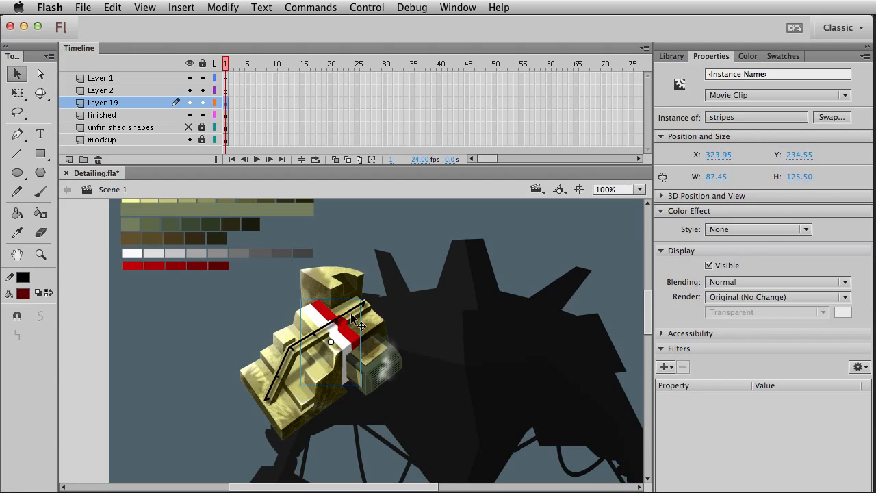
{"action": "left_click", "coordinate": [752, 230]}
{"action": "left_click", "coordinate": [746, 305]}
{"action": "left_click_drag", "start_coordinate": [743, 251], "coordinate": [784, 252]}
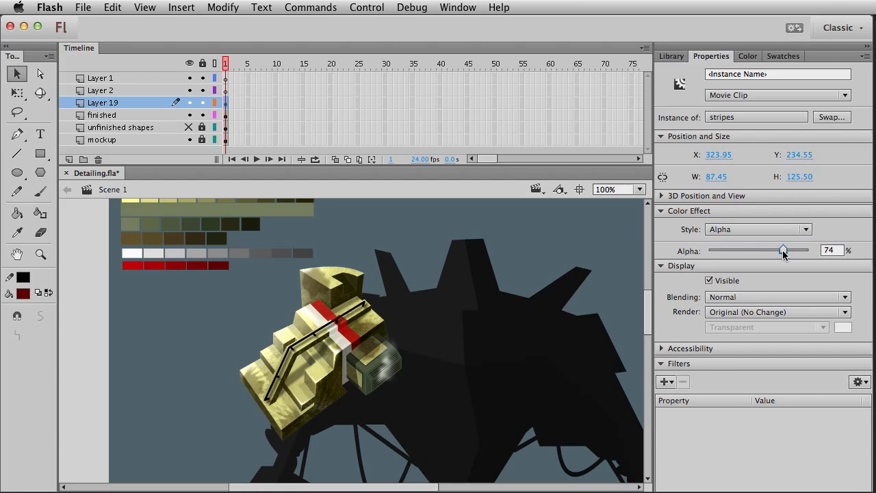
{"action": "left_click", "coordinate": [165, 339]}
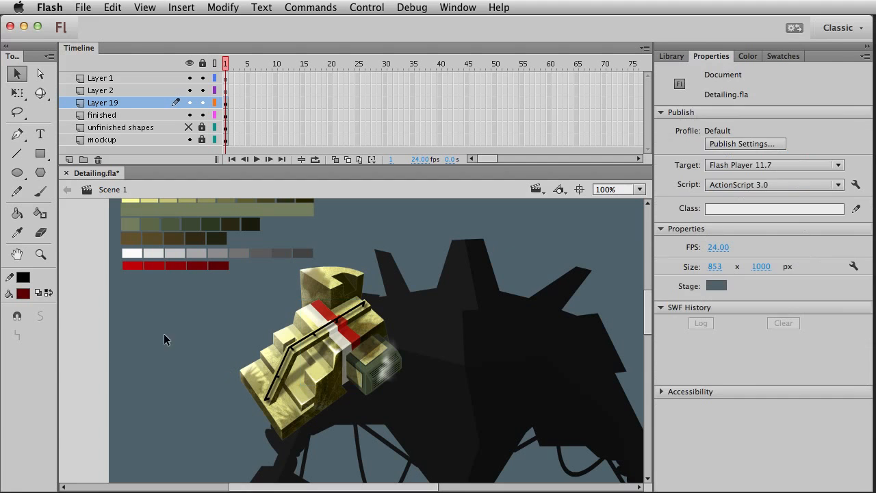
Open the stripes symbol for editing in place.
{"action": "left_click", "coordinate": [45, 257]}
{"action": "left_click_drag", "start_coordinate": [285, 294], "coordinate": [422, 401]}
{"action": "key", "text": "v"}
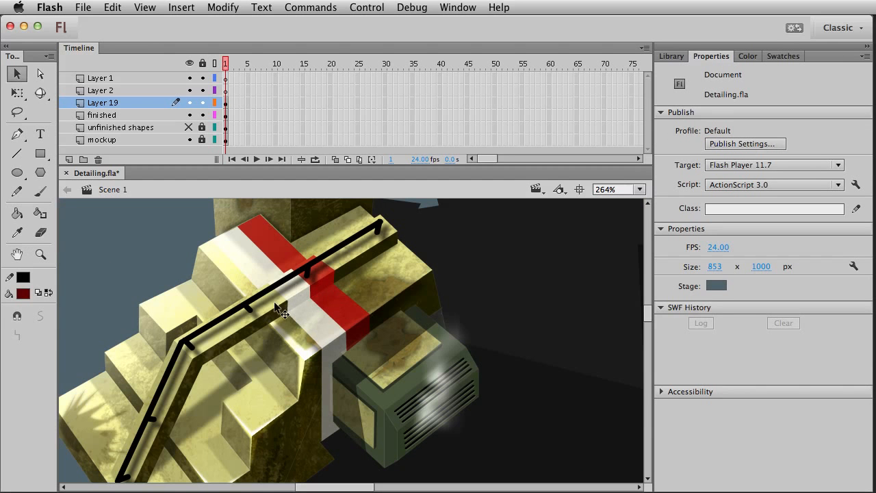
{"action": "left_click", "coordinate": [295, 314]}
{"action": "double_click", "coordinate": [296, 313]}
{"action": "left_click", "coordinate": [251, 362]}
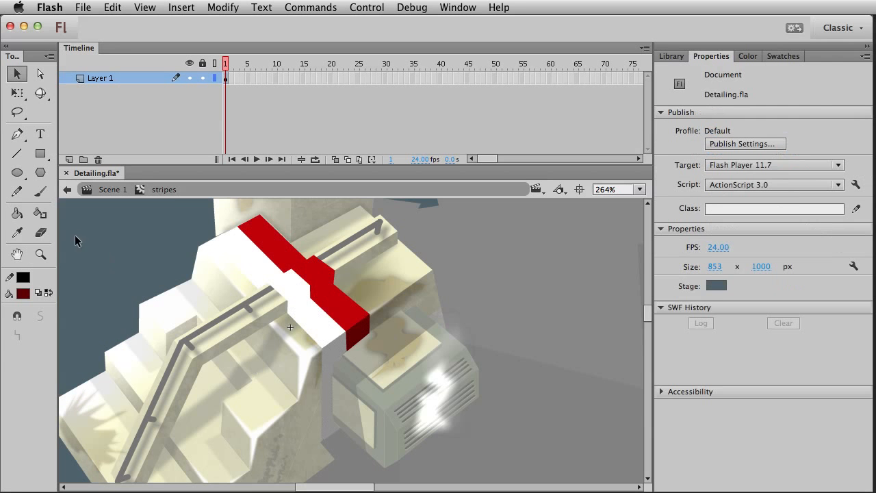
{"action": "key", "text": "z"}
{"action": "left_click_drag", "start_coordinate": [262, 236], "coordinate": [414, 380]}
{"action": "key", "text": "v"}
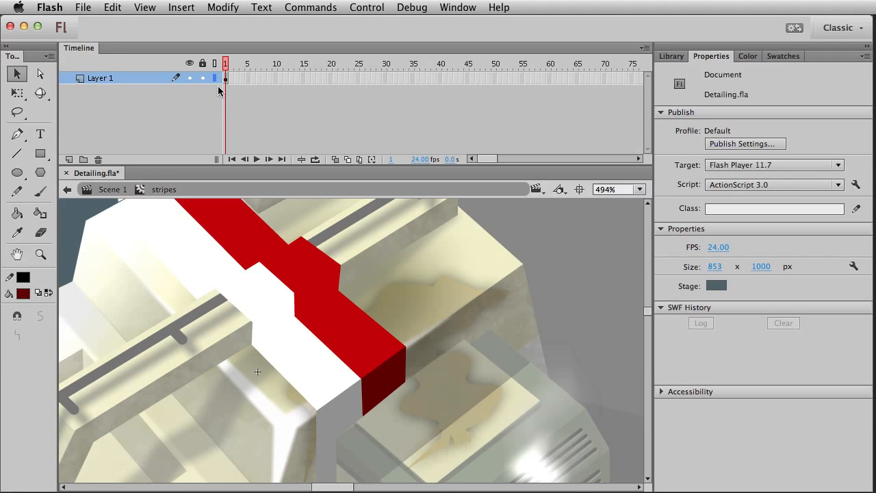
Draw hairlines across both stripe halves along the upper and lower edges of the rail ledge's front face, working in outline view.
{"action": "left_click", "coordinate": [225, 78]}
{"action": "left_click", "coordinate": [26, 158]}
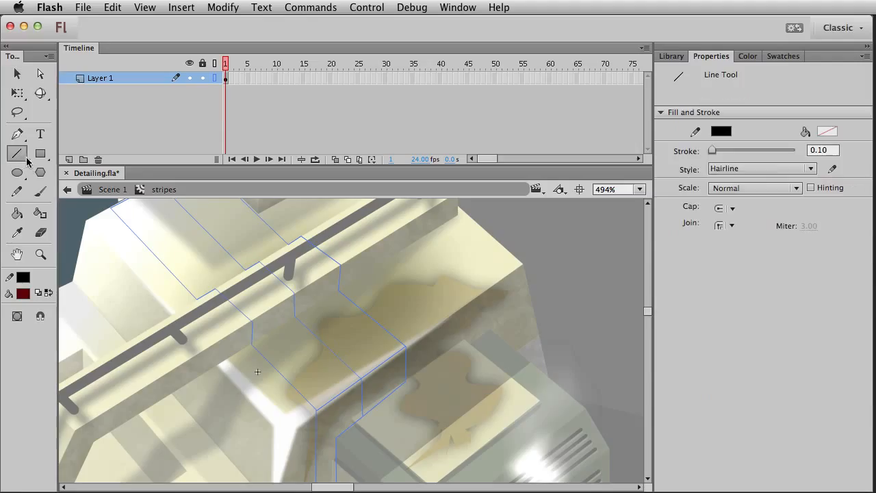
{"action": "left_click_drag", "start_coordinate": [262, 313], "coordinate": [290, 297]}
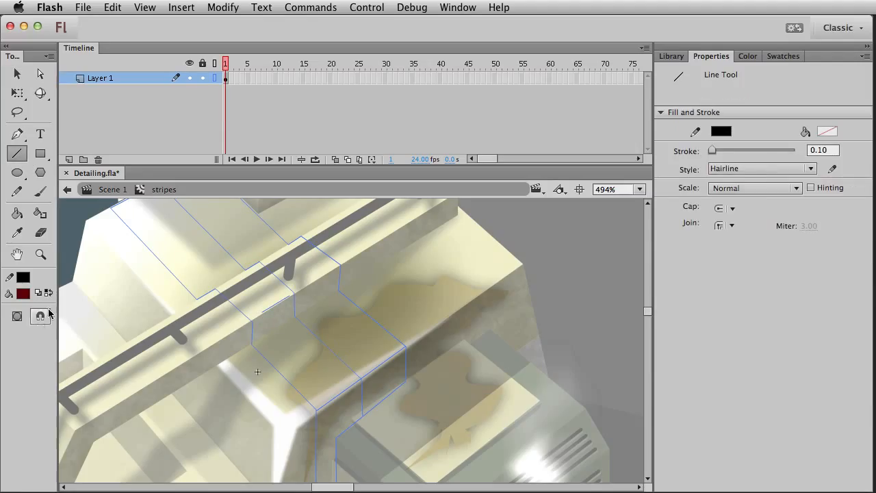
{"action": "key", "text": "v"}
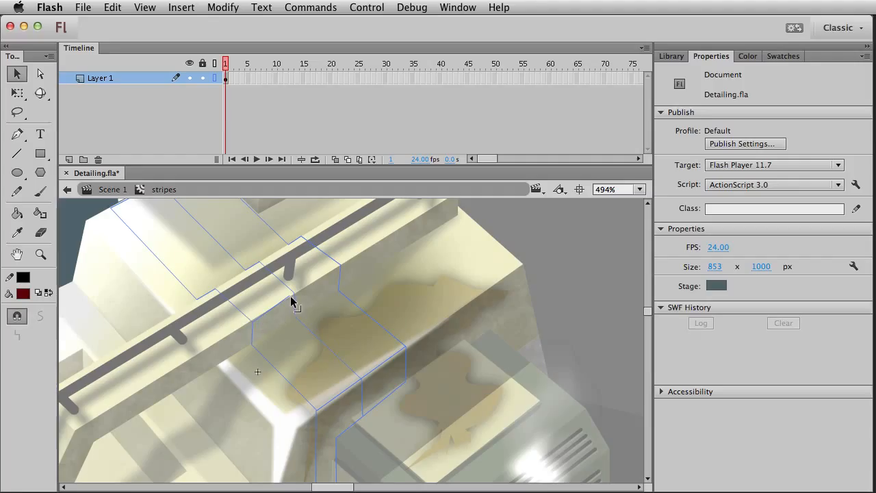
{"action": "left_click", "coordinate": [17, 154]}
{"action": "left_click_drag", "start_coordinate": [252, 344], "coordinate": [338, 291]}
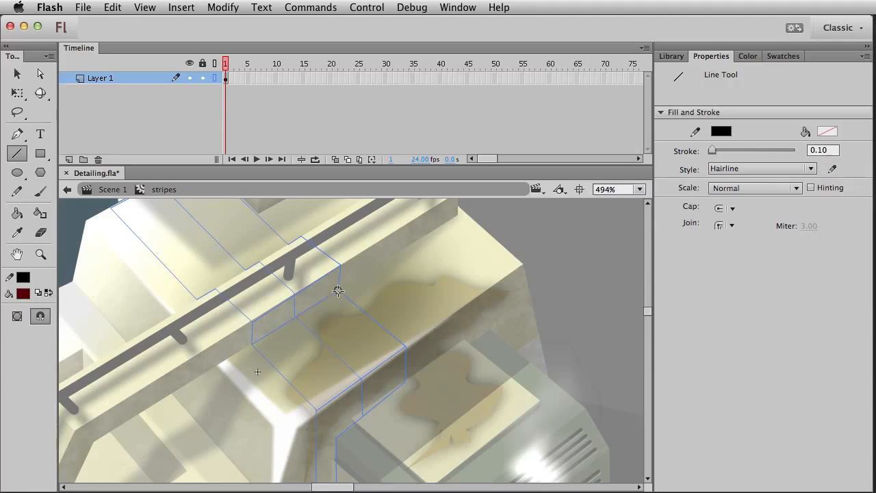
{"action": "left_click", "coordinate": [214, 78]}
{"action": "key", "text": "v"}
Fill the white half of the ledge's front face with the grey sampled from the lower block's front.
{"action": "left_click", "coordinate": [274, 308]}
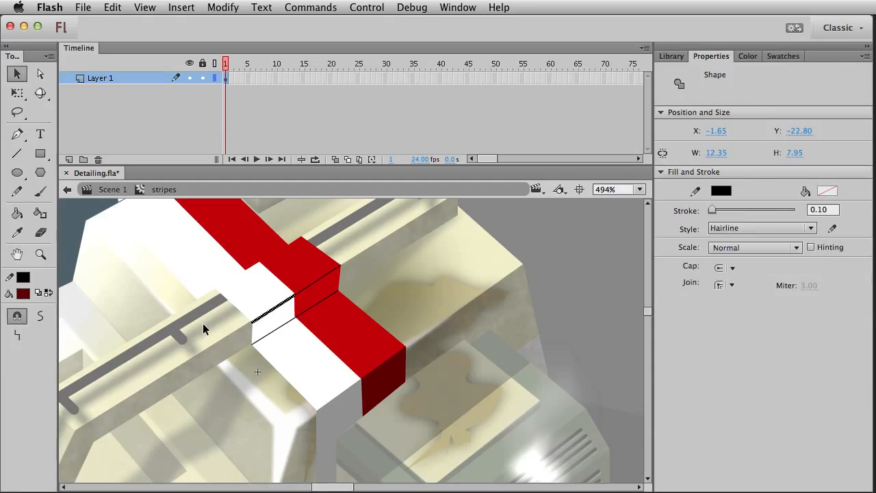
{"action": "left_click", "coordinate": [270, 327]}
{"action": "left_click", "coordinate": [17, 232]}
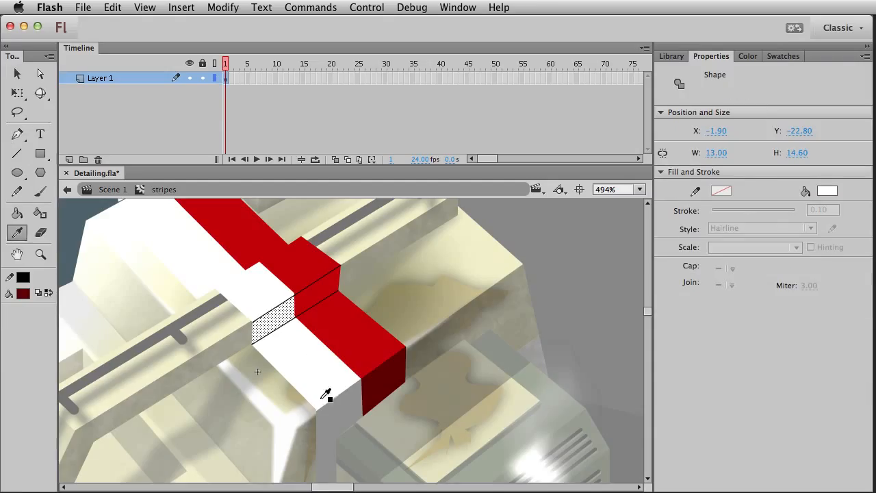
{"action": "left_click", "coordinate": [323, 398]}
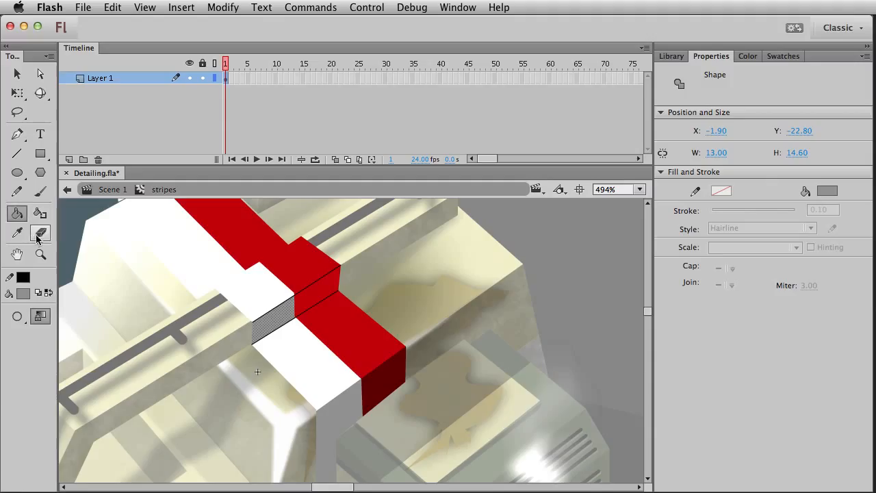
Fill the red half of the ledge's front face with the dark red sampled from the lower block's front.
{"action": "left_click", "coordinate": [17, 232]}
{"action": "left_click", "coordinate": [400, 369]}
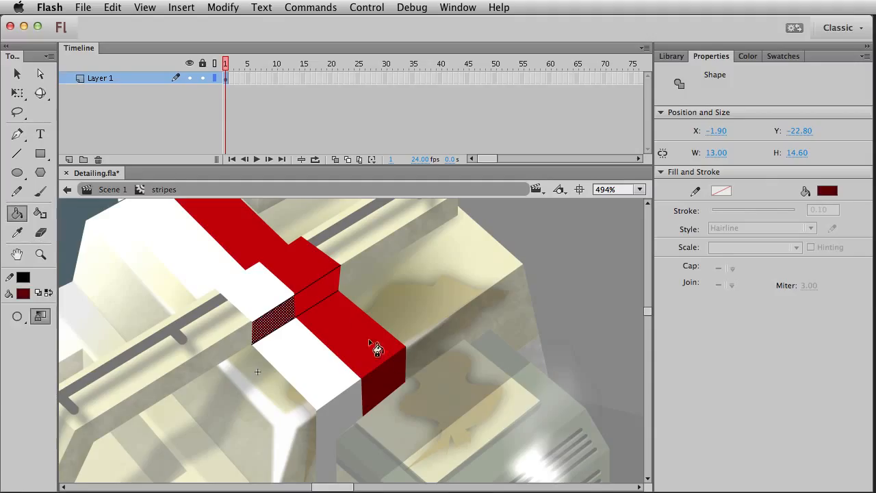
{"action": "key", "text": "super+z"}
{"action": "key", "text": "v"}
{"action": "left_click", "coordinate": [436, 280]}
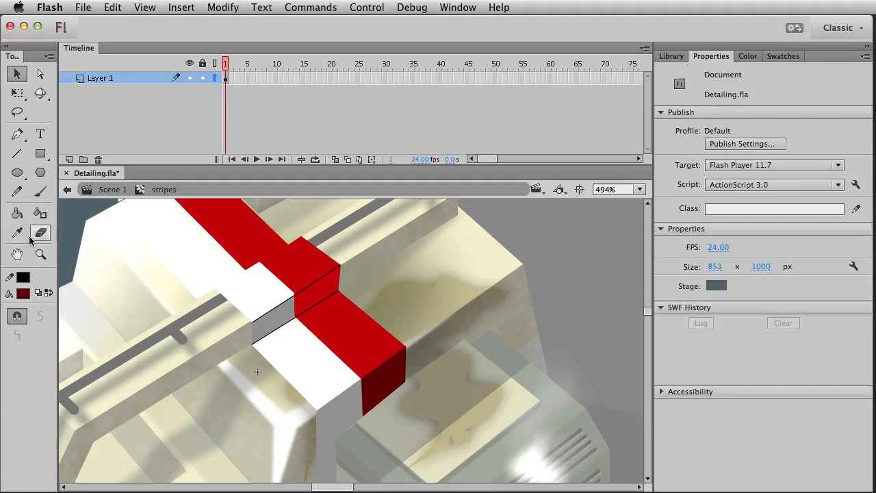
{"action": "key", "text": "k"}
{"action": "key", "text": "v"}
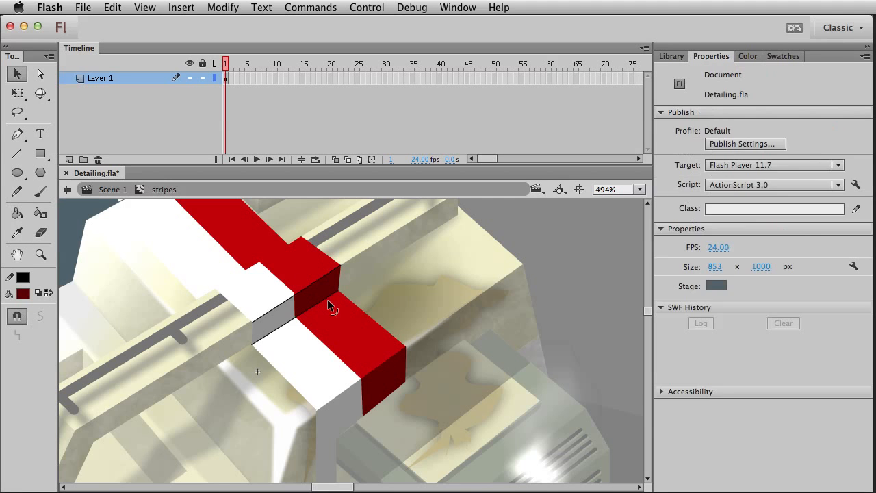
Delete the hairlines around the ledge's front face and return to Scene 1.
{"action": "left_click", "coordinate": [324, 299]}
{"action": "key", "text": "Delete"}
{"action": "left_click", "coordinate": [315, 282]}
{"action": "key", "text": "Delete"}
{"action": "key", "text": "super+1"}
{"action": "double_click", "coordinate": [402, 317]}
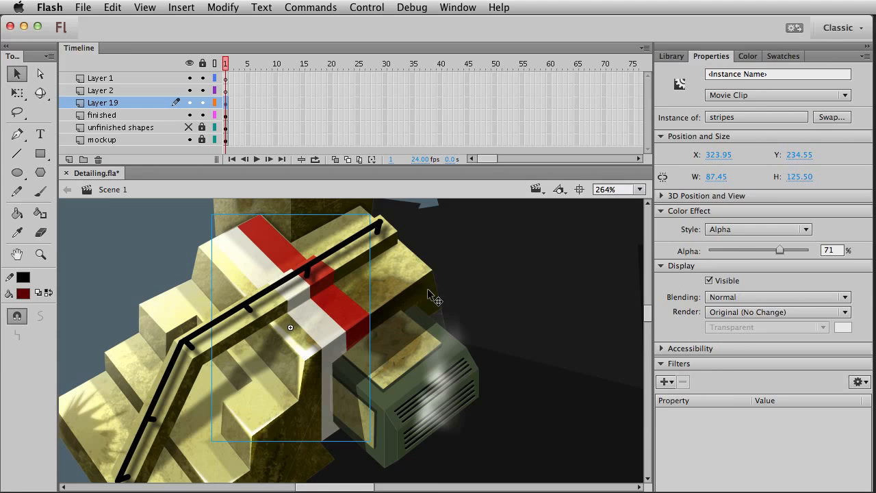
Deselect the stripes and save Detailing.fla.
{"action": "key", "text": "super+1"}
{"action": "scroll", "coordinate": [198, 374], "scroll_direction": "down", "scroll_amount": 1}
{"action": "left_click", "coordinate": [198, 376]}
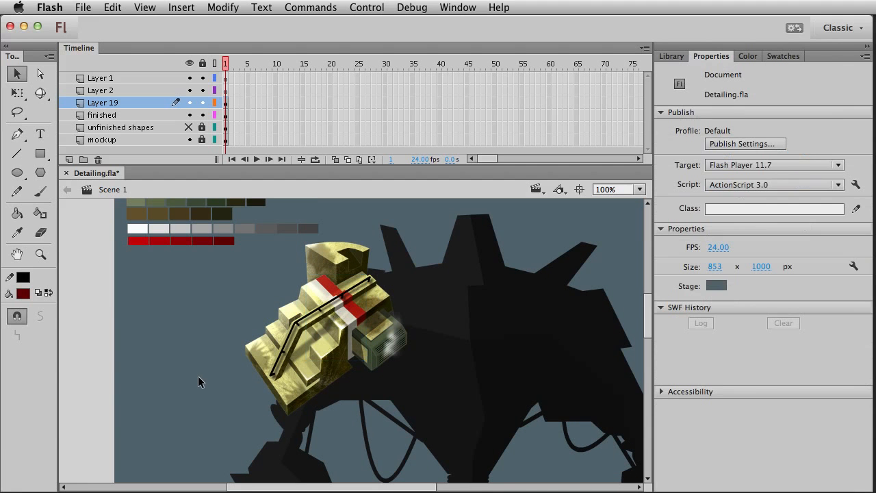
{"action": "scroll", "coordinate": [195, 365], "scroll_direction": "down", "scroll_amount": 1}
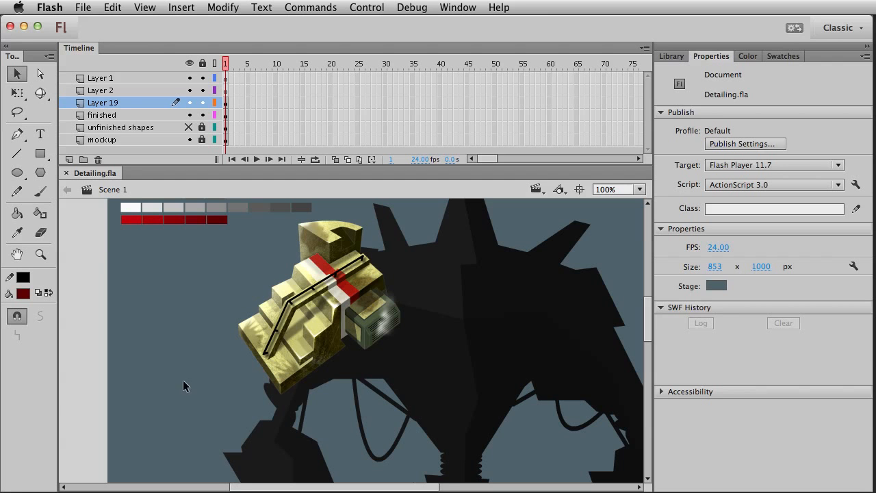
Draw a small black oval with a pale yellow hairline outline near the outer corner of the shoulder's lowest block.
{"action": "left_click", "coordinate": [42, 255]}
{"action": "left_click_drag", "start_coordinate": [207, 274], "coordinate": [353, 426]}
{"action": "key", "text": "v"}
{"action": "left_click", "coordinate": [17, 173]}
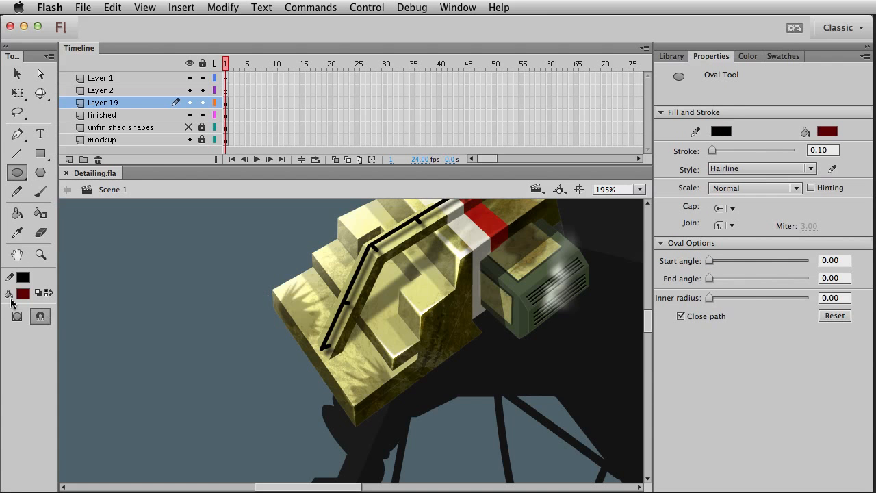
{"action": "left_click", "coordinate": [27, 292]}
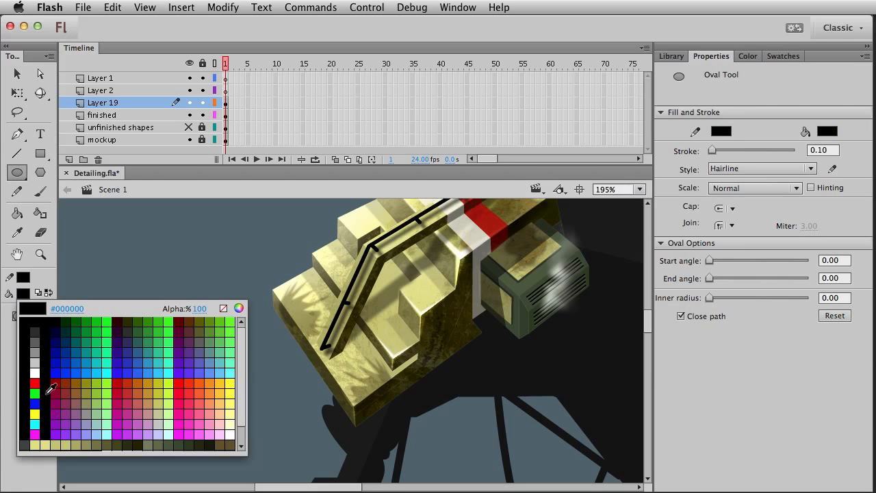
{"action": "left_click", "coordinate": [39, 316]}
{"action": "left_click", "coordinate": [25, 277]}
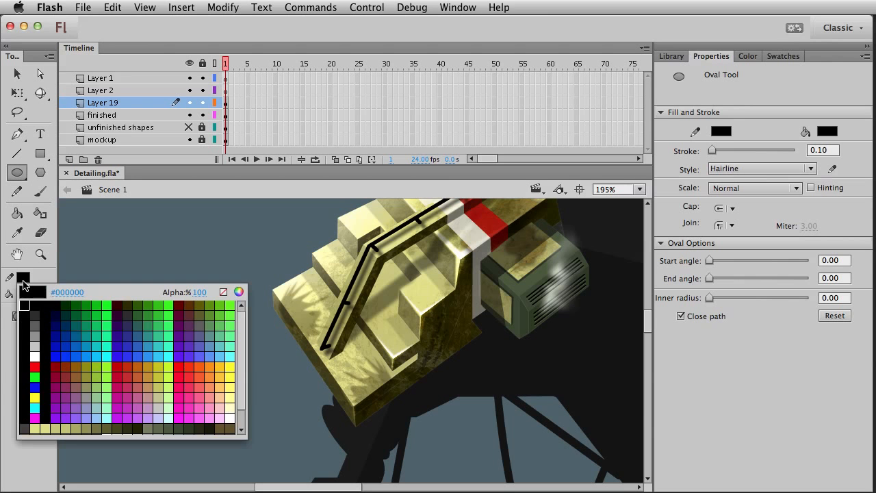
{"action": "left_click", "coordinate": [230, 401]}
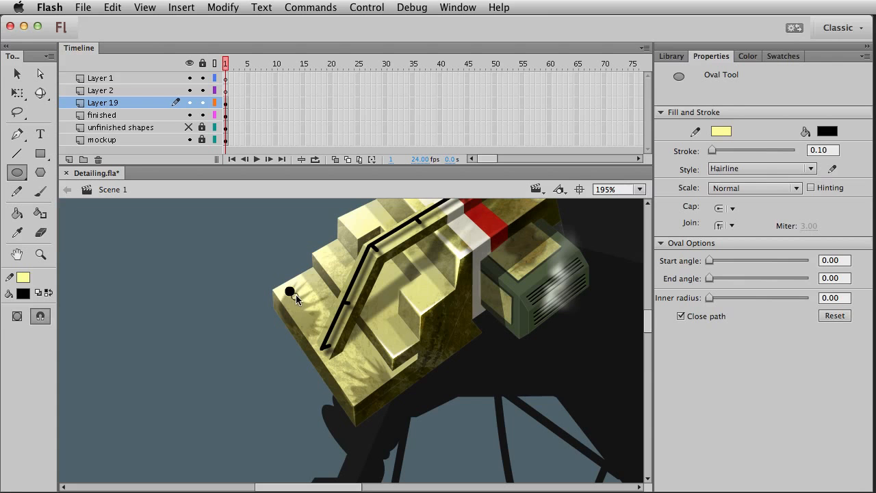
Flatten the oval to about 7.7 by 6.4 px with Free Transform.
{"action": "key", "text": "v"}
{"action": "left_click", "coordinate": [40, 254]}
{"action": "left_click_drag", "start_coordinate": [257, 237], "coordinate": [388, 337]}
{"action": "key", "text": "q"}
{"action": "left_click_drag", "start_coordinate": [207, 303], "coordinate": [335, 408]}
{"action": "left_click_drag", "start_coordinate": [264, 379], "coordinate": [264, 377]}
{"action": "key", "text": "v"}
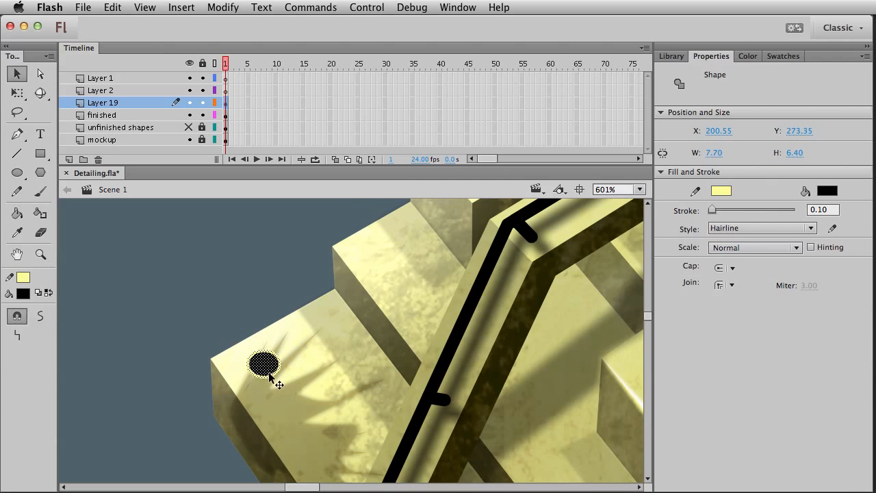
Move the oval's black fill about 4 px outward, closer to the block's outer corner.
{"action": "left_click", "coordinate": [201, 300]}
{"action": "left_click", "coordinate": [272, 374]}
{"action": "left_click_drag", "start_coordinate": [275, 381], "coordinate": [255, 378]}
{"action": "left_click", "coordinate": [200, 420]}
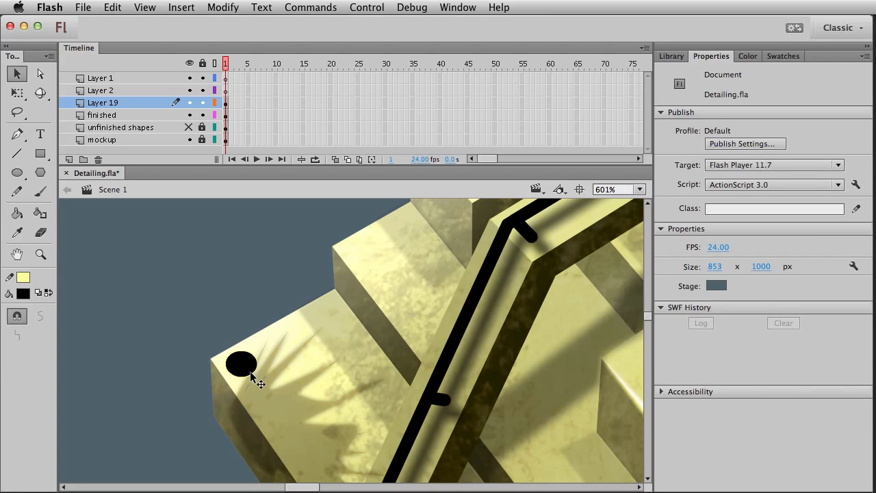
Shift the small oval's hairline outline down so that it crosses the black fill.
{"action": "left_click", "coordinate": [251, 375]}
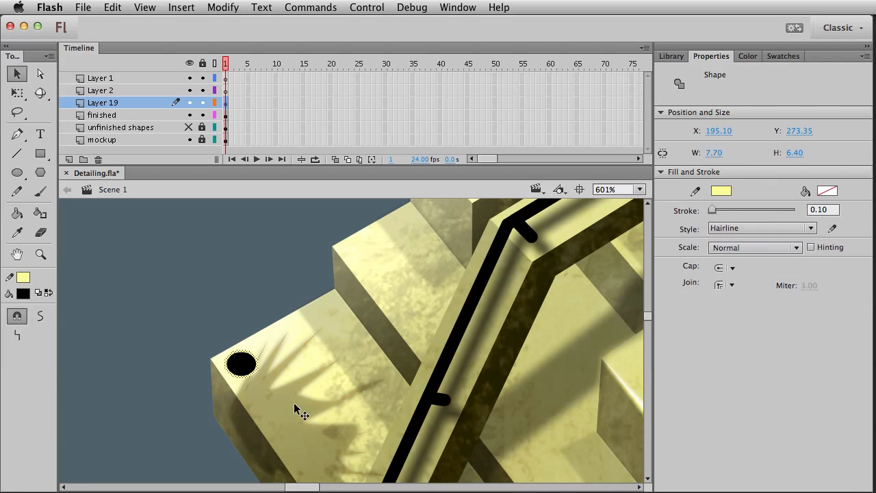
{"action": "key", "text": "Down"}
{"action": "left_click", "coordinate": [283, 404]}
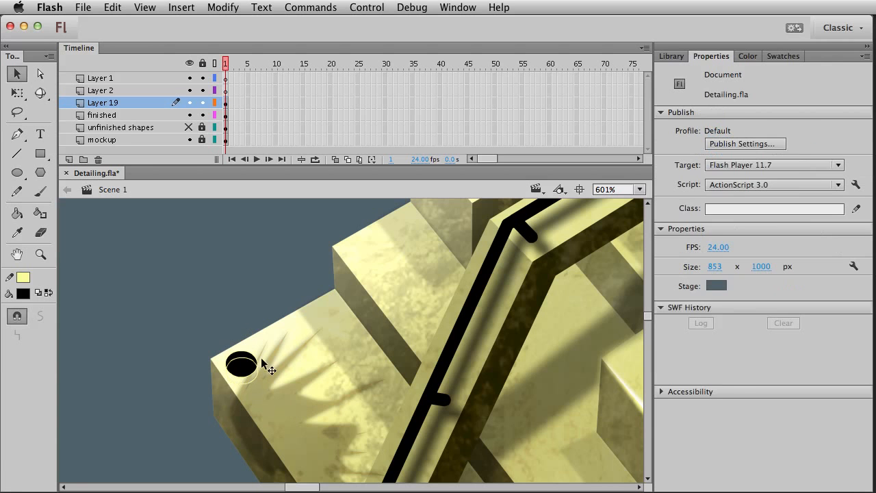
Recolor the upper crescent of the oval dark gray and delete the offset outline.
{"action": "left_click", "coordinate": [250, 365]}
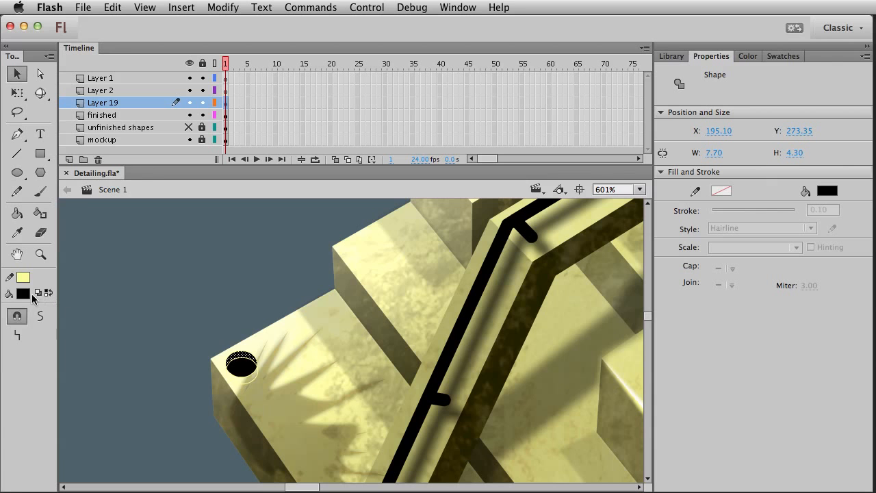
{"action": "left_click", "coordinate": [28, 297]}
{"action": "left_click_drag", "start_coordinate": [204, 309], "coordinate": [180, 313]}
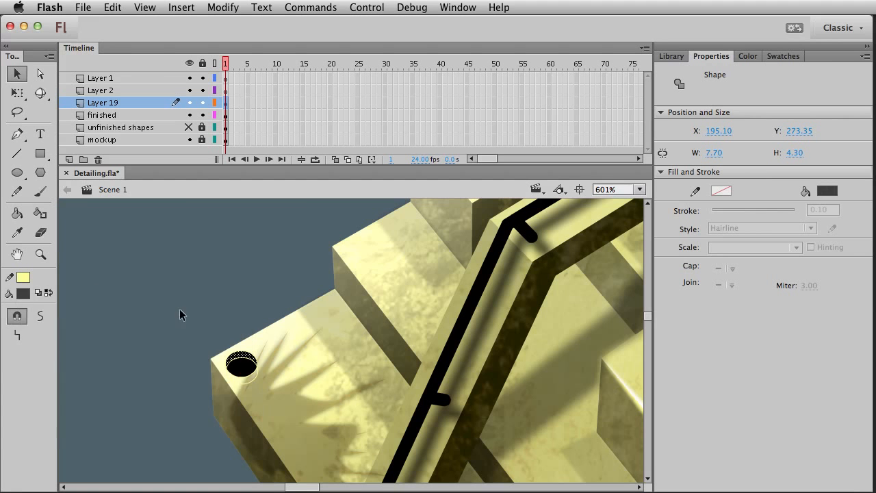
{"action": "left_click", "coordinate": [254, 397]}
{"action": "left_click", "coordinate": [259, 377]}
{"action": "key", "text": "Delete"}
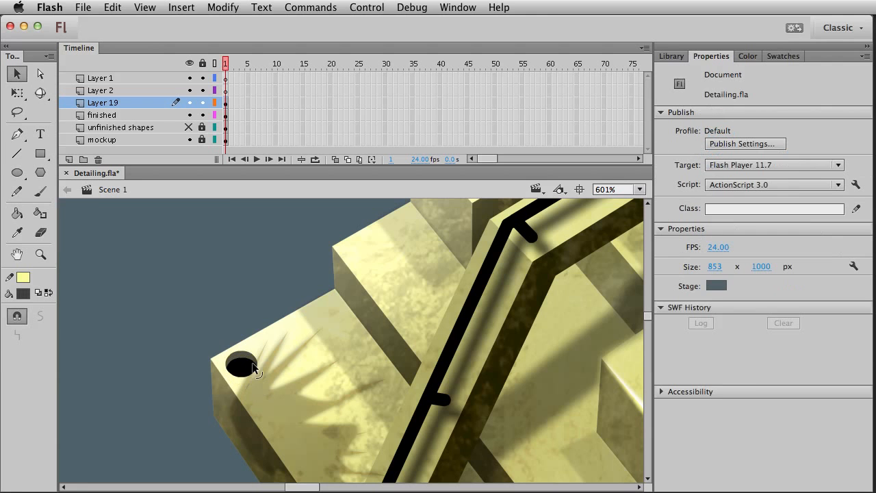
{"action": "key", "text": "super+1"}
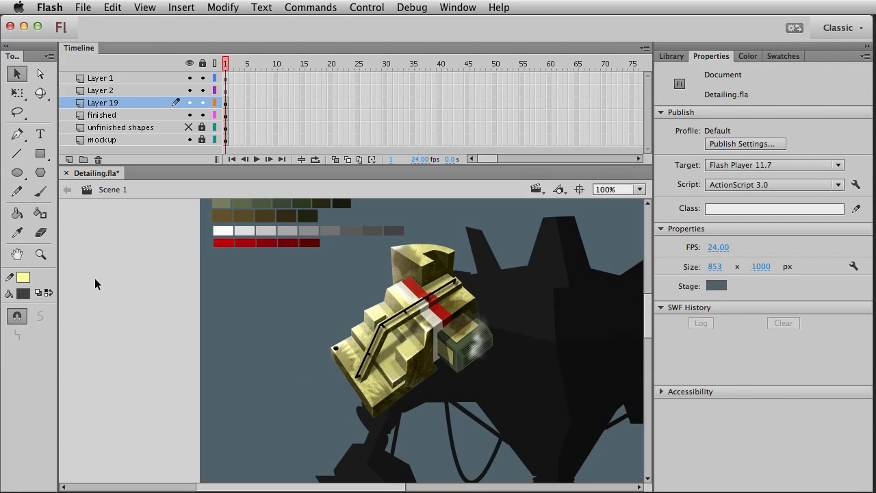
Convert the finished oval hole into a movie clip symbol named hole2.
{"action": "left_click", "coordinate": [39, 254]}
{"action": "left_click_drag", "start_coordinate": [314, 329], "coordinate": [406, 426]}
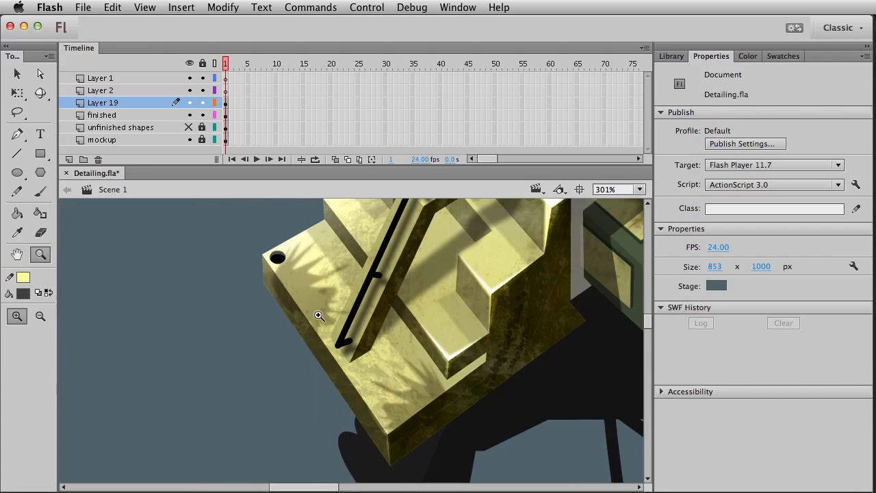
{"action": "key", "text": "v"}
{"action": "left_click_drag", "start_coordinate": [277, 282], "coordinate": [229, 400]}
{"action": "left_click_drag", "start_coordinate": [206, 344], "coordinate": [251, 408]}
{"action": "left_click", "coordinate": [243, 341]}
{"action": "left_click", "coordinate": [236, 379]}
{"action": "left_click_drag", "start_coordinate": [168, 341], "coordinate": [282, 438]}
{"action": "key", "text": "F8"}
{"action": "type", "text": "hole"}
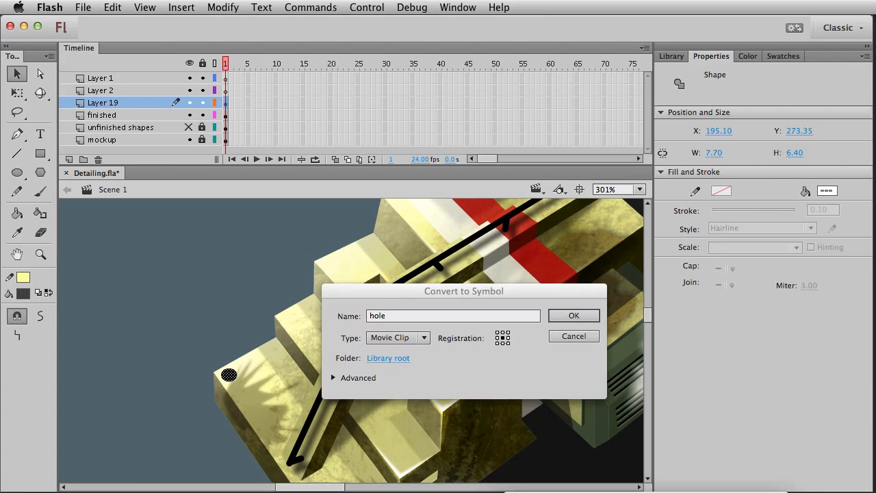
{"action": "left_click", "coordinate": [457, 387]}
{"action": "left_click", "coordinate": [419, 318]}
{"action": "type", "text": "2"}
{"action": "left_click", "coordinate": [591, 316]}
{"action": "left_click", "coordinate": [234, 294]}
Place a copy of the hole at the lower corner of the shoulder's lowest block.
{"action": "left_click", "coordinate": [39, 254]}
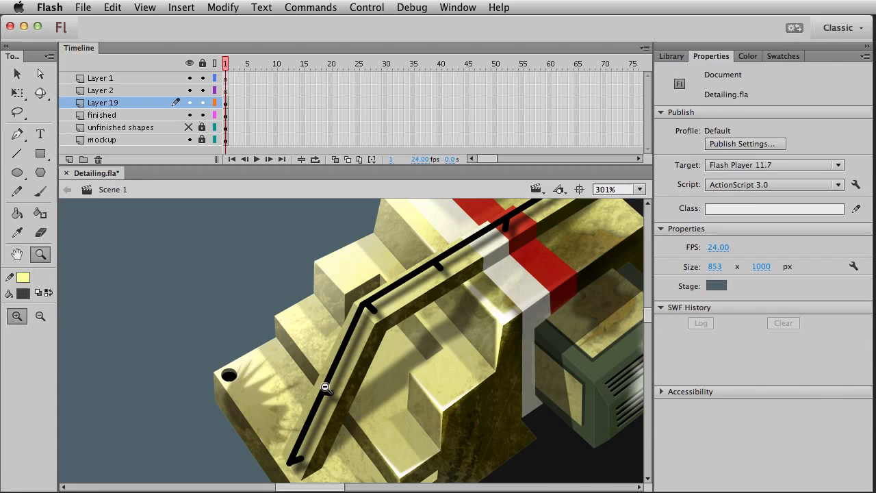
{"action": "left_click", "coordinate": [326, 388], "text": "alt"}
{"action": "key", "text": "v"}
{"action": "left_click", "coordinate": [257, 290]}
{"action": "left_click_drag", "start_coordinate": [256, 291], "coordinate": [247, 424]}
{"action": "left_click", "coordinate": [228, 379]}
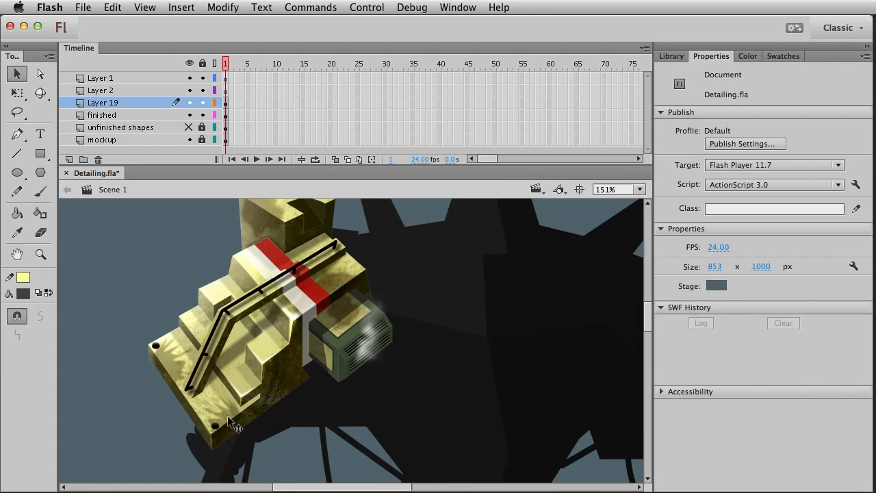
Duplicate the lower corner hole onto the raised blocks and the top block.
{"action": "left_click", "coordinate": [214, 425]}
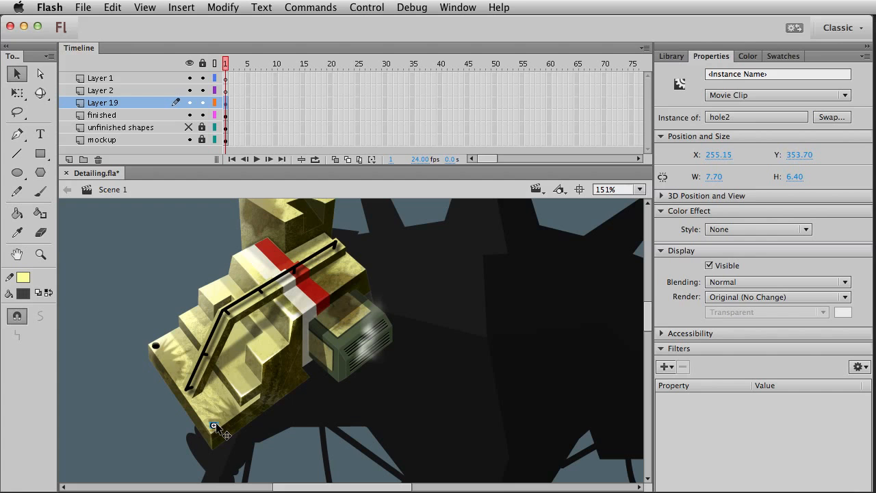
{"action": "left_click_drag", "start_coordinate": [214, 426], "coordinate": [249, 391]}
{"action": "left_click_drag", "start_coordinate": [248, 388], "coordinate": [299, 264]}
Scale the hole copies on the shoulder's top block to 80 percent.
{"action": "left_click", "coordinate": [40, 255]}
{"action": "left_click_drag", "start_coordinate": [265, 222], "coordinate": [376, 312]}
{"action": "key", "text": "v"}
{"action": "key", "text": "q"}
{"action": "left_click_drag", "start_coordinate": [282, 330], "coordinate": [169, 260]}
{"action": "key", "text": "v"}
{"action": "key", "text": "super+alt+s"}
{"action": "type", "text": "80"}
{"action": "key", "text": "Return"}
{"action": "left_click", "coordinate": [218, 222]}
{"action": "key", "text": "super+1"}
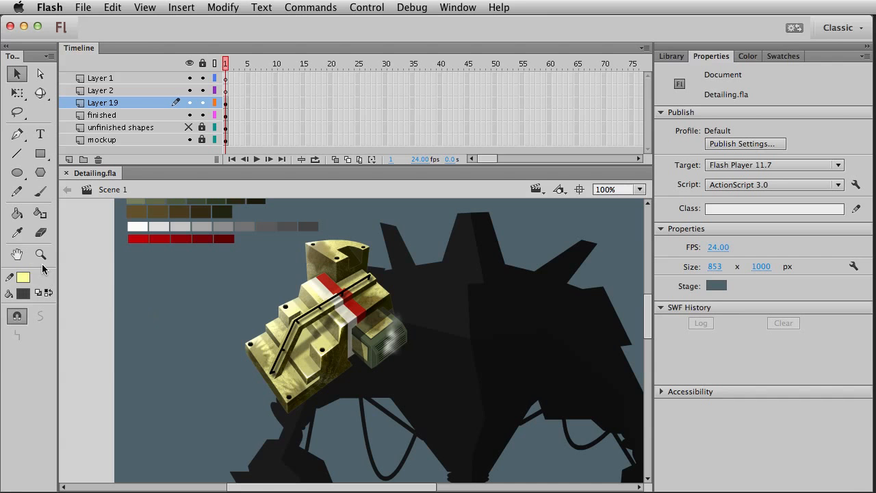
Draw a pale yellow stippled line about 10 by 28 px with stroke 1 on the small step beside the rail.
{"action": "left_click", "coordinate": [41, 254]}
{"action": "left_click_drag", "start_coordinate": [217, 274], "coordinate": [462, 442]}
{"action": "left_click", "coordinate": [17, 153]}
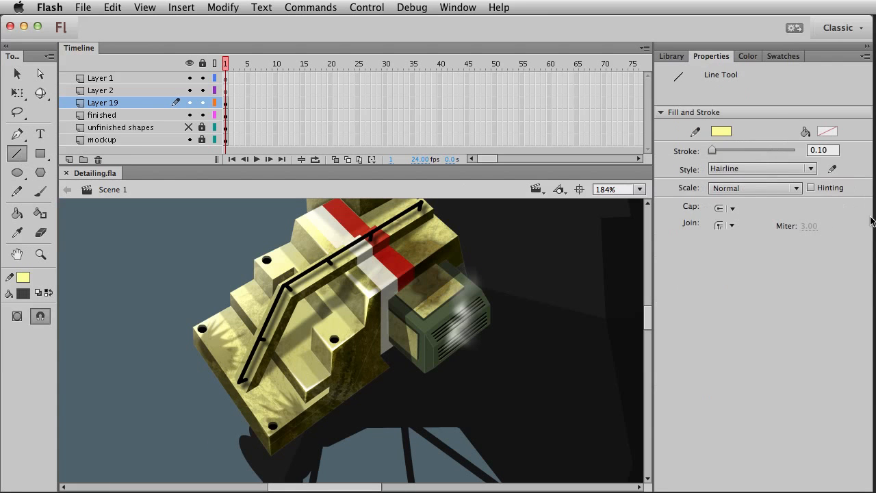
{"action": "left_click", "coordinate": [767, 169]}
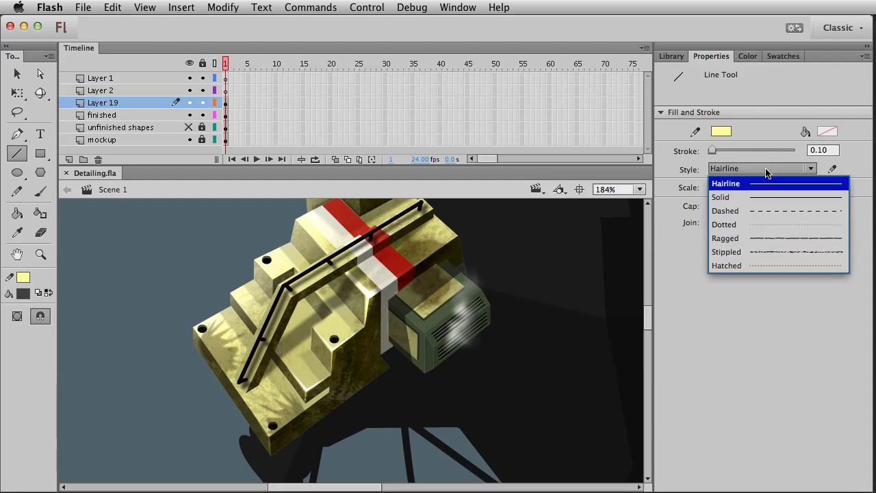
{"action": "left_click", "coordinate": [771, 253]}
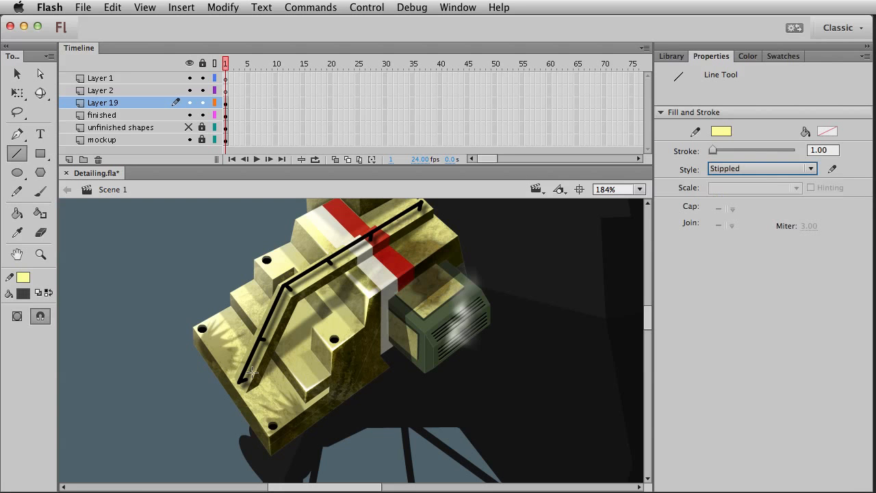
{"action": "key", "text": "v"}
Recolor the stippled line black and set its stroke size to 1.5.
{"action": "left_click", "coordinate": [299, 368]}
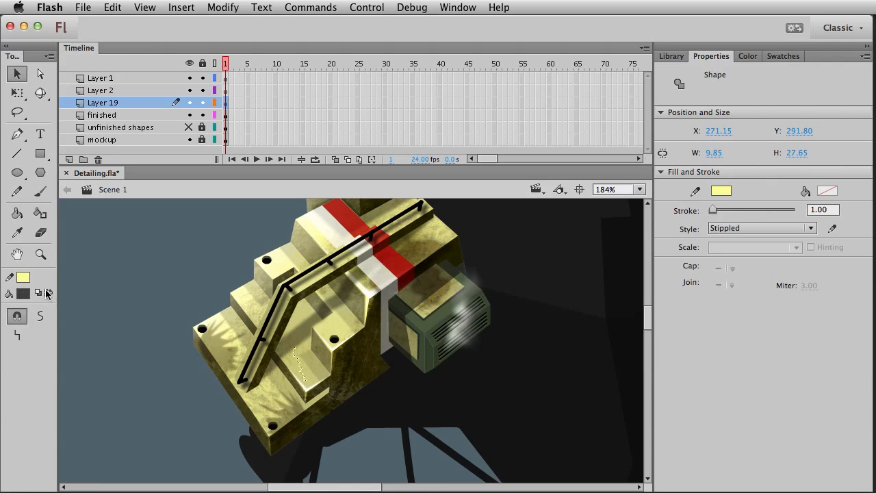
{"action": "left_click", "coordinate": [23, 277]}
{"action": "left_click", "coordinate": [20, 299]}
{"action": "left_click", "coordinate": [112, 303]}
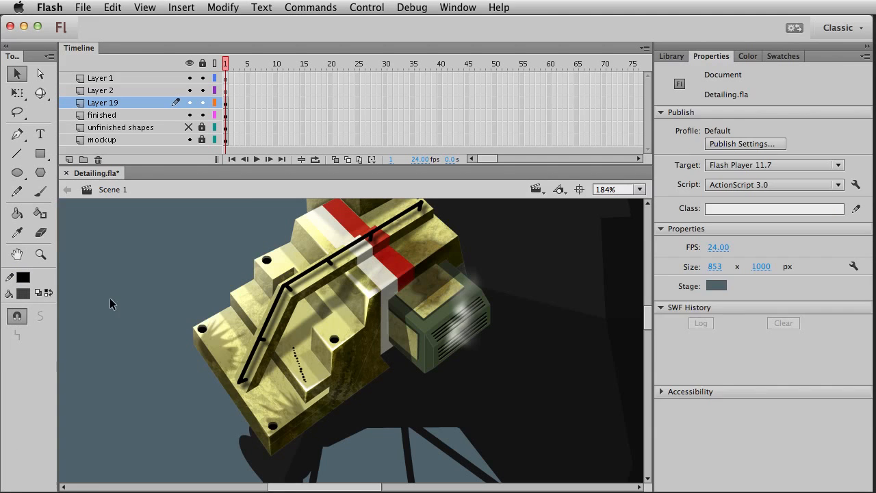
{"action": "left_click", "coordinate": [299, 370]}
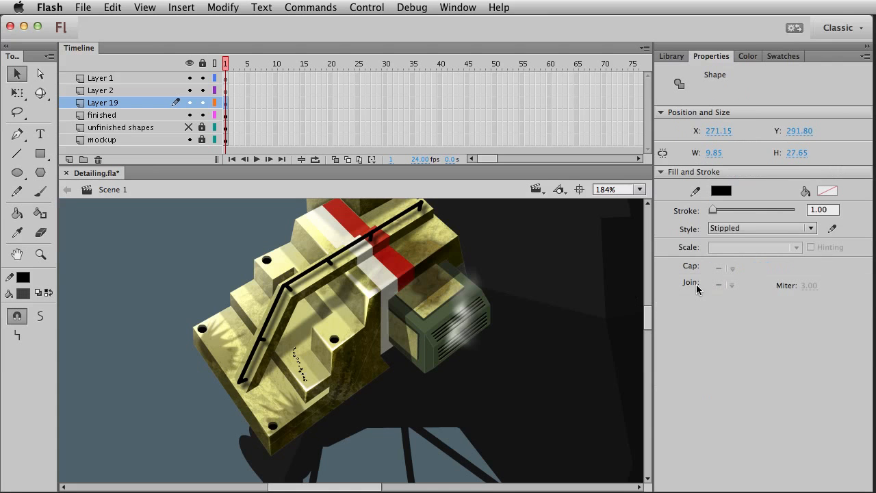
{"action": "left_click", "coordinate": [823, 210]}
{"action": "type", "text": "1.5"}
{"action": "key", "text": "Return"}
{"action": "left_click", "coordinate": [311, 362]}
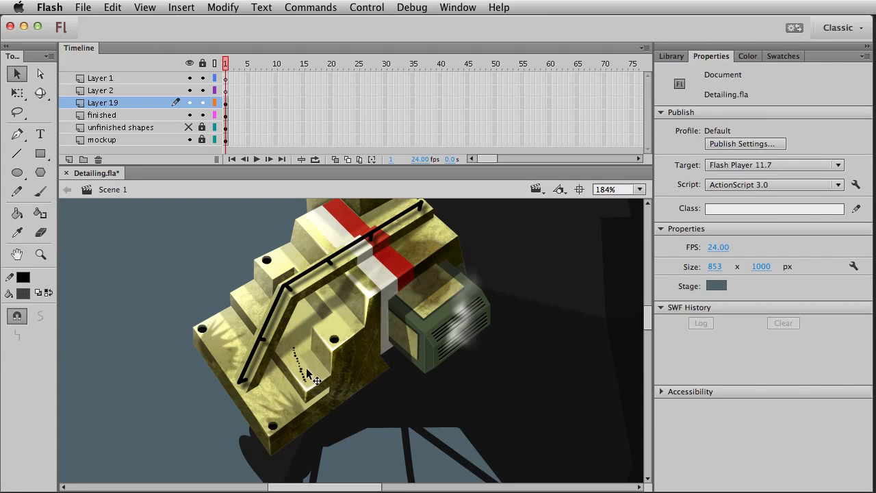
Convert the stippled line's stroke to a fill shape.
{"action": "left_click", "coordinate": [301, 372]}
{"action": "key", "text": "super+shift+c"}
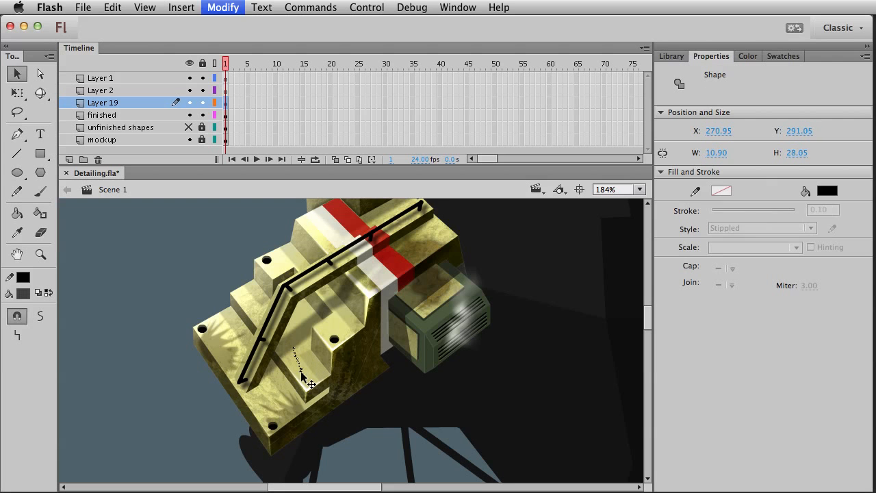
{"action": "left_click", "coordinate": [233, 5]}
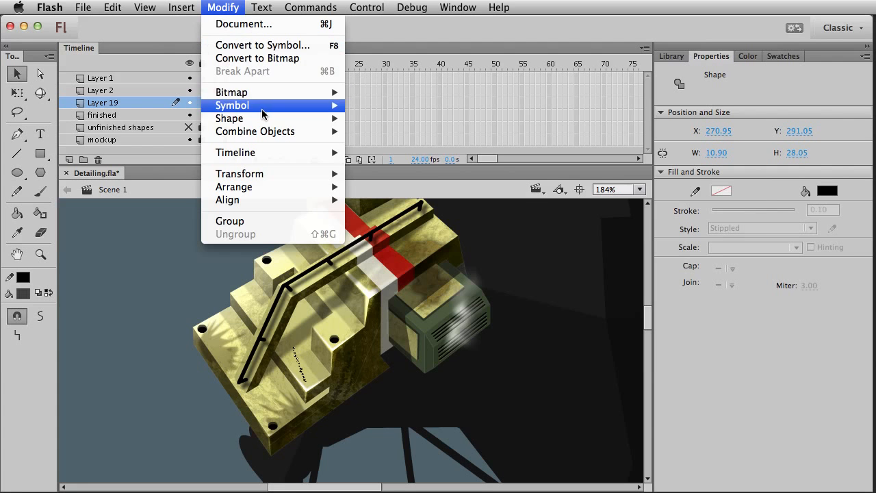
{"action": "left_click", "coordinate": [171, 263]}
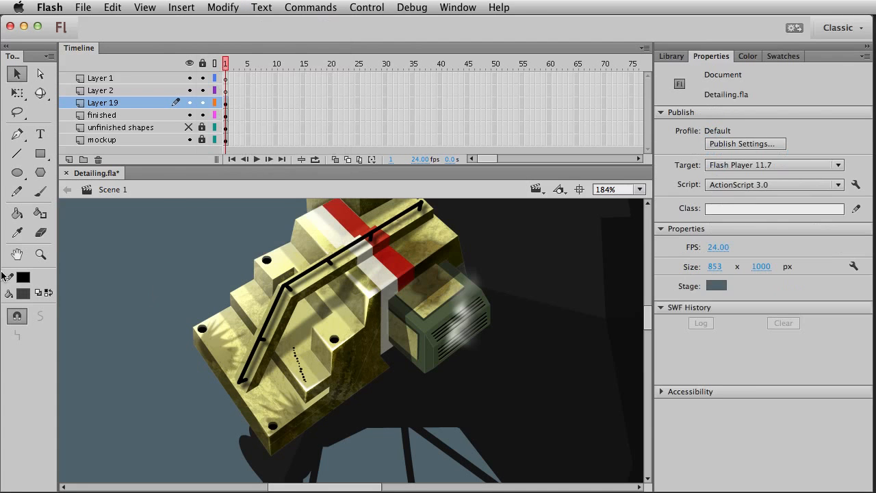
Slant the stippled shape to follow the step's edge with Free Transform, and thicken it to about 18 by 29 px.
{"action": "left_click_drag", "start_coordinate": [118, 343], "coordinate": [320, 399]}
{"action": "key", "text": "q"}
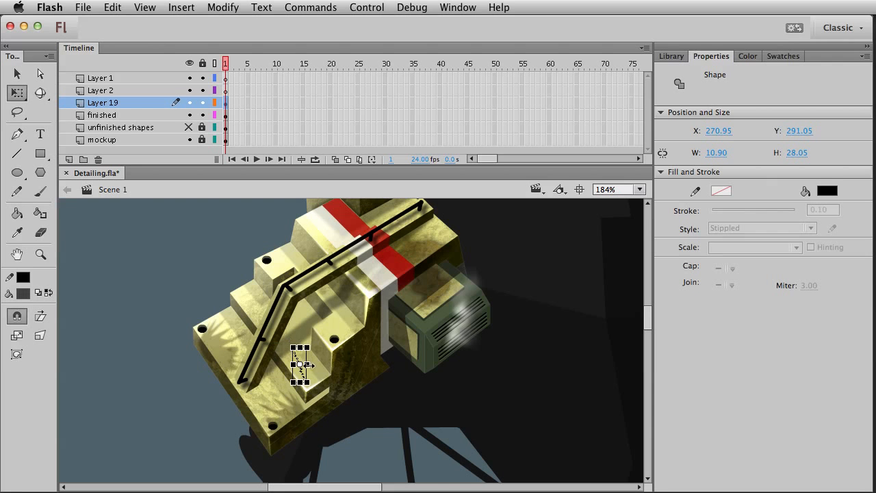
{"action": "left_click_drag", "start_coordinate": [310, 364], "coordinate": [308, 375]}
{"action": "key", "text": "v"}
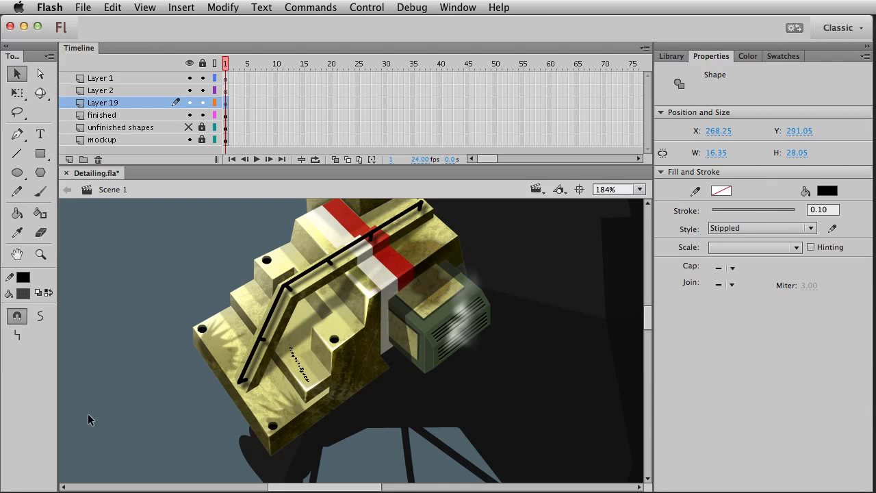
{"action": "key", "text": "Down"}
{"action": "left_click", "coordinate": [88, 413]}
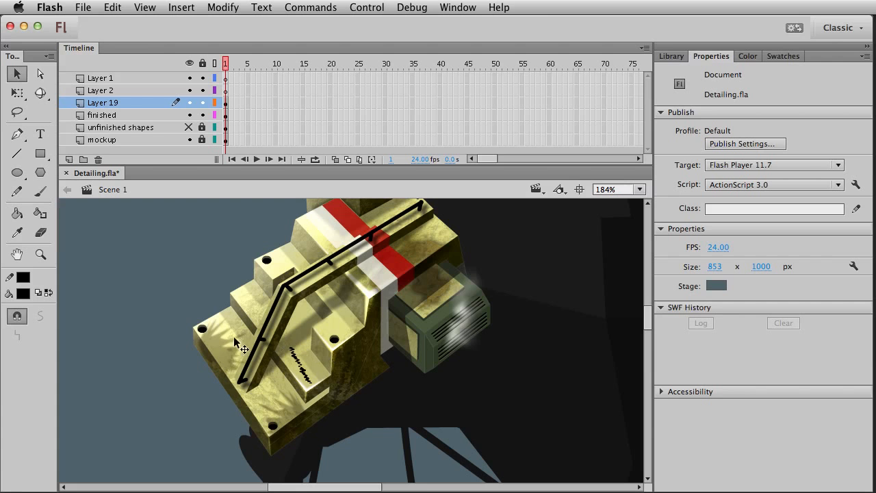
Convert the stippled shape into a movie clip symbol named "stippled line".
{"action": "left_click_drag", "start_coordinate": [213, 297], "coordinate": [321, 390]}
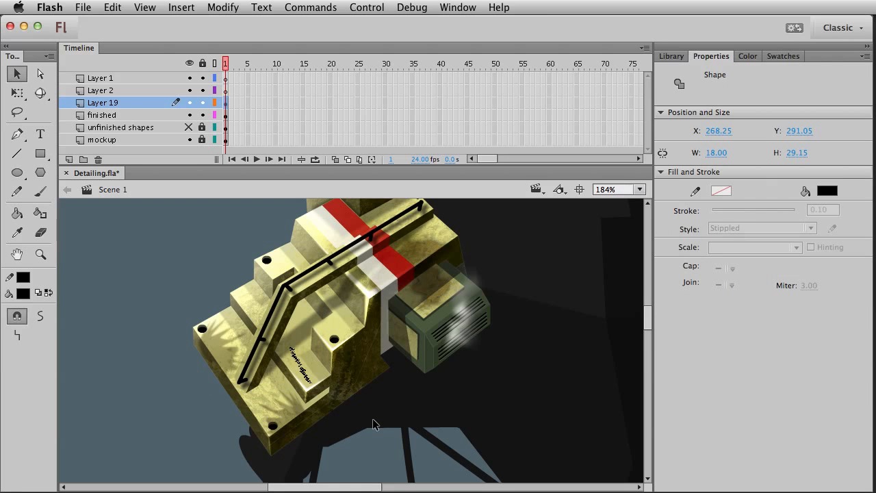
{"action": "key", "text": "F8"}
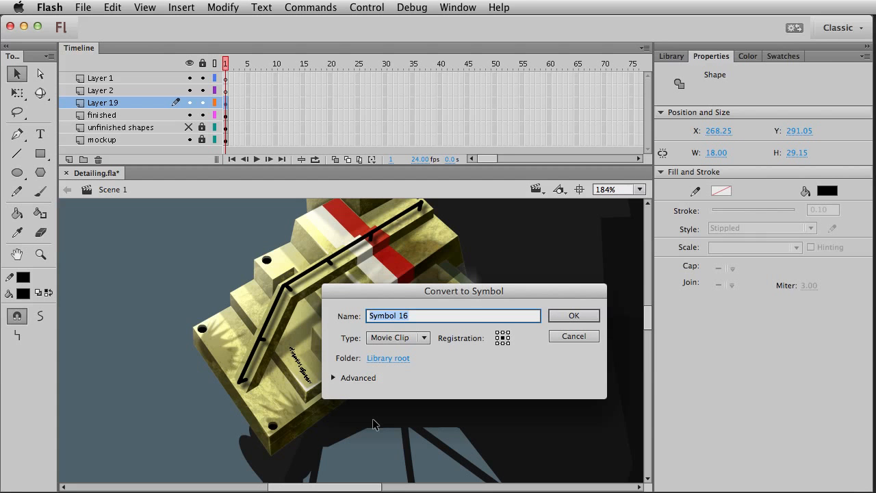
{"action": "type", "text": "stippled line"}
{"action": "key", "text": "Return"}
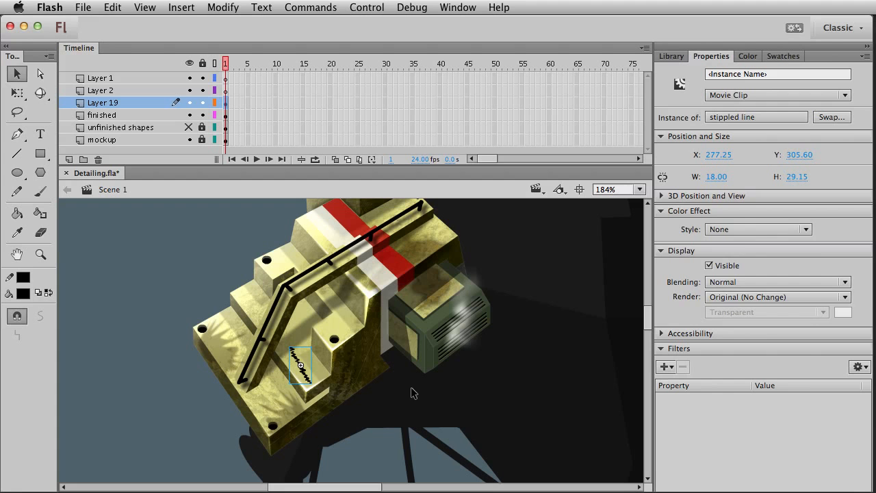
Set the stippled line instance's color effect to Alpha at 43%.
{"action": "left_click", "coordinate": [760, 230]}
{"action": "left_click", "coordinate": [761, 301]}
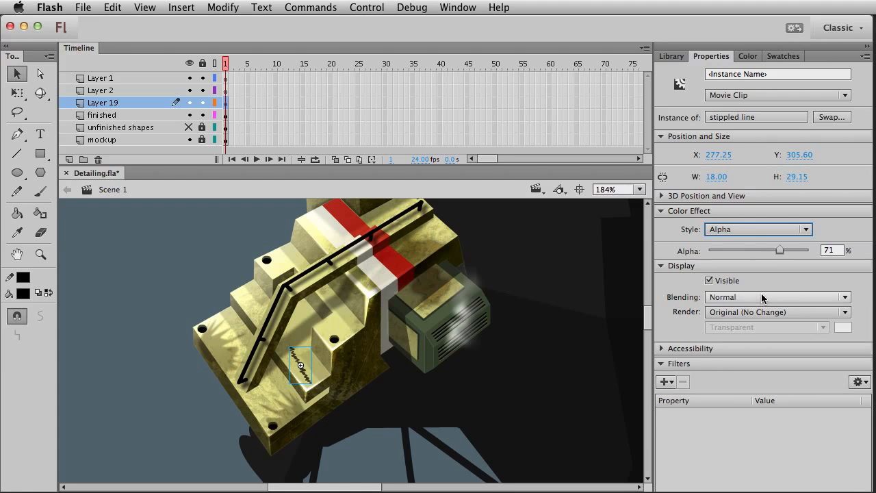
{"action": "left_click_drag", "start_coordinate": [779, 250], "coordinate": [751, 253]}
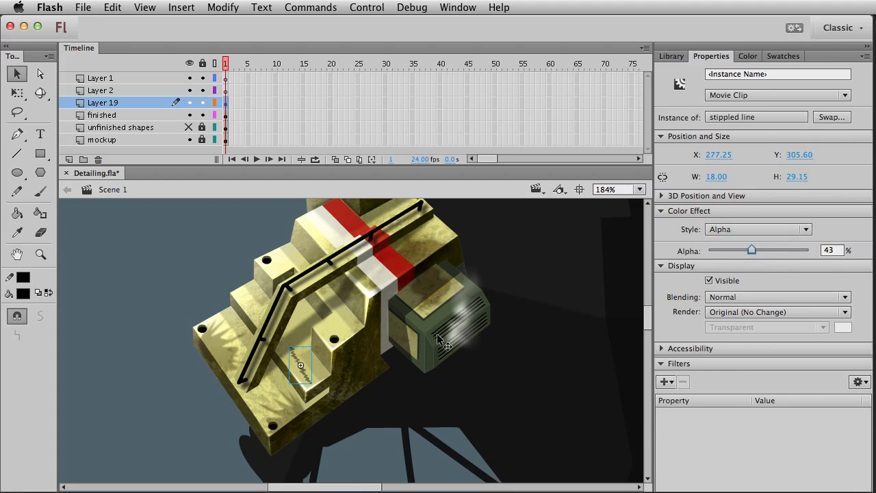
{"action": "left_click", "coordinate": [121, 248]}
{"action": "left_click", "coordinate": [305, 369]}
{"action": "key", "text": "super+1"}
{"action": "left_click", "coordinate": [256, 425]}
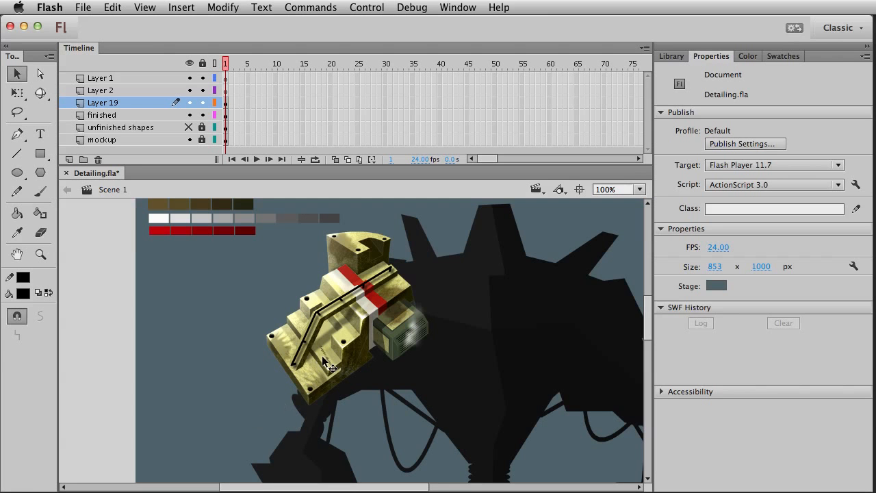
Add a smaller copy of the stippled line, about 10.8 by 17.5 px, just beside the original.
{"action": "left_click", "coordinate": [41, 254]}
{"action": "left_click_drag", "start_coordinate": [152, 262], "coordinate": [458, 462]}
{"action": "key", "text": "v"}
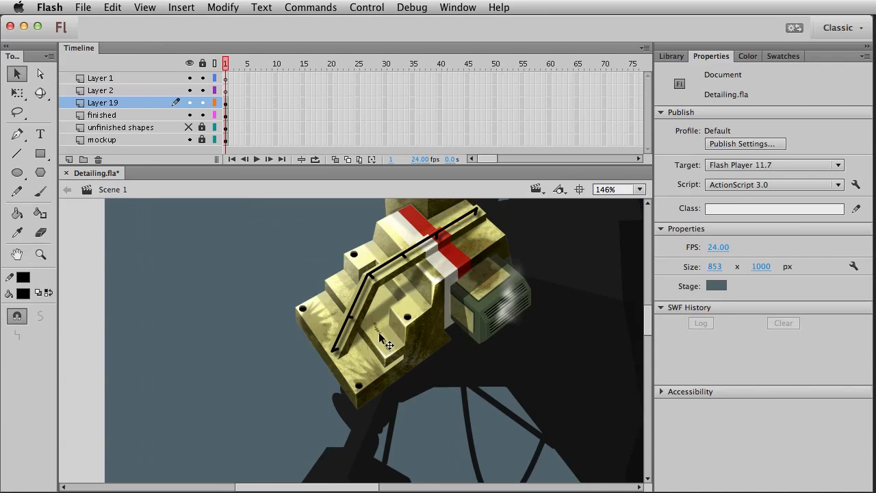
{"action": "left_click", "coordinate": [328, 356]}
{"action": "key", "text": "Right"}
{"action": "key", "text": "Right"}
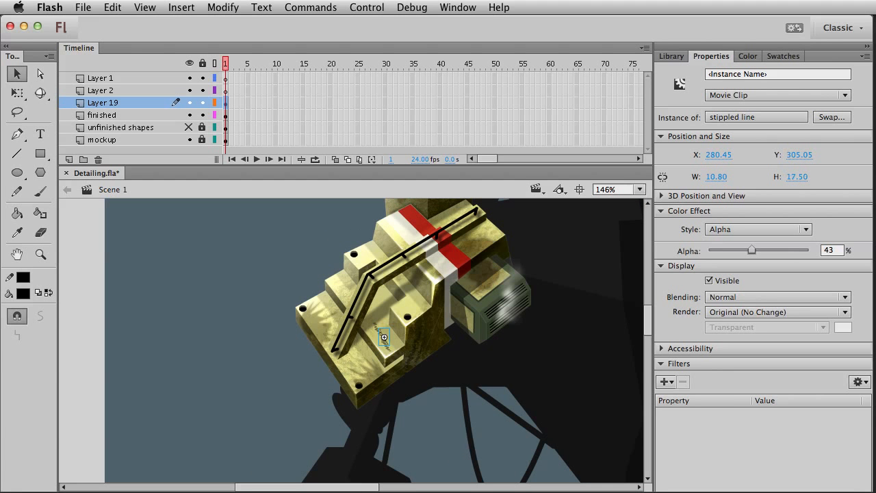
{"action": "left_click", "coordinate": [258, 373]}
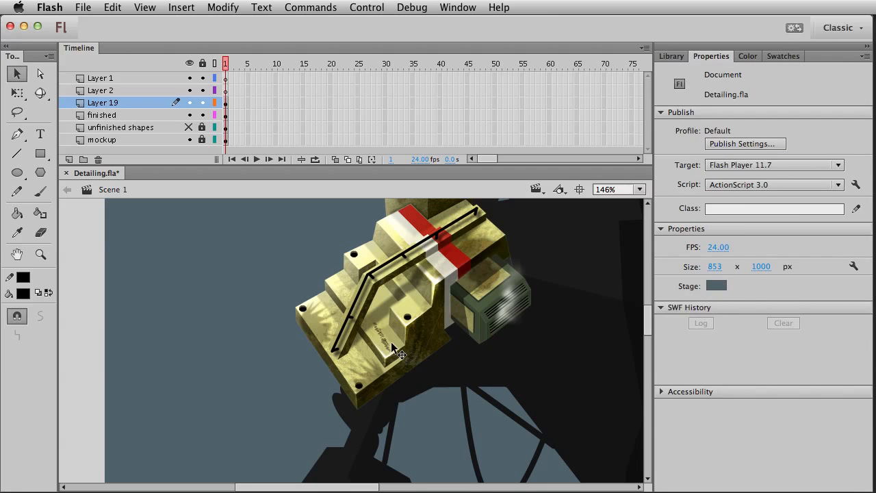
Place the smaller stippled line copy beside the original and slant it to about 16.9 px wide with Free Transform.
{"action": "left_click", "coordinate": [391, 346]}
{"action": "left_click_drag", "start_coordinate": [390, 347], "coordinate": [398, 348]}
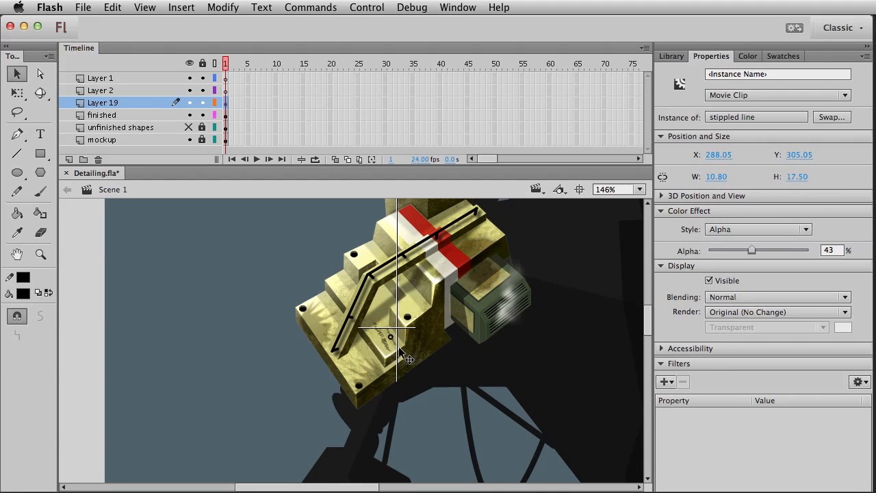
{"action": "key", "text": "z"}
{"action": "left_click_drag", "start_coordinate": [226, 254], "coordinate": [435, 408]}
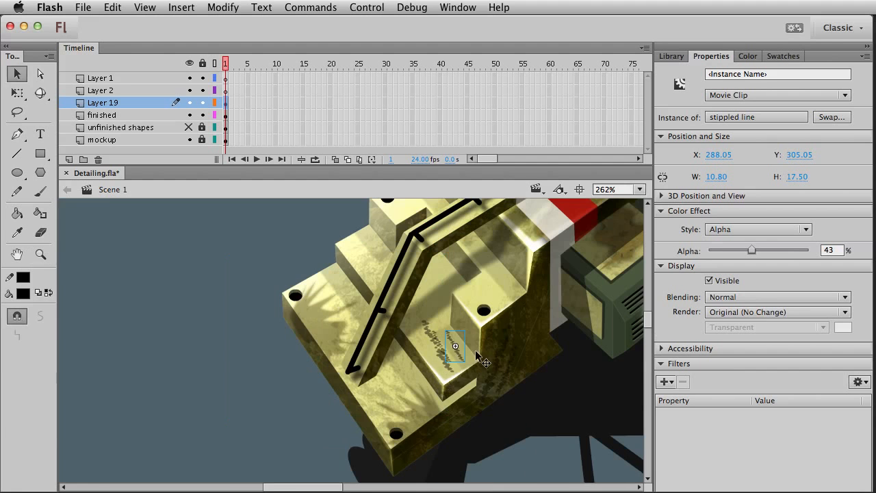
{"action": "key", "text": "q"}
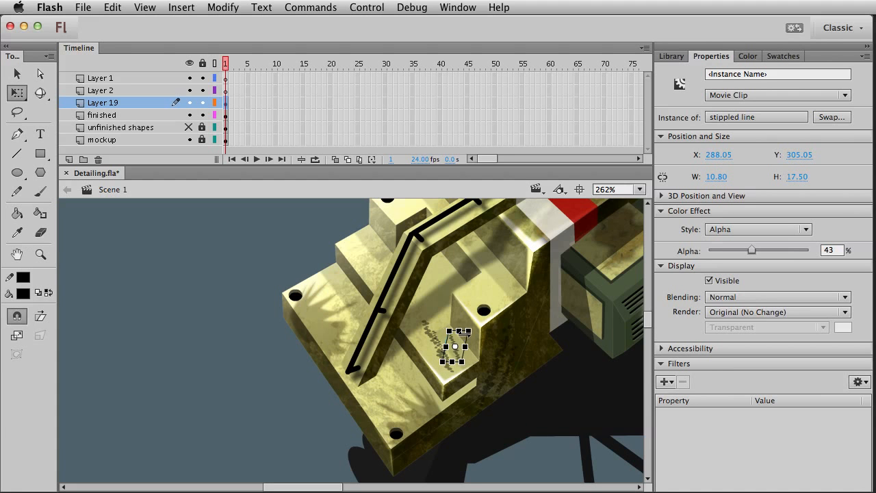
{"action": "left_click_drag", "start_coordinate": [456, 331], "coordinate": [458, 335]}
{"action": "left_click", "coordinate": [257, 329]}
{"action": "left_click", "coordinate": [457, 349]}
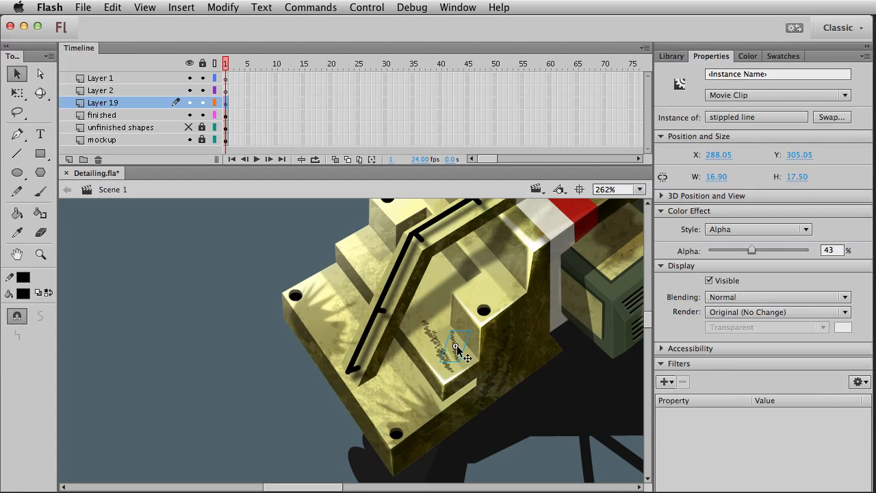
{"action": "left_click", "coordinate": [497, 364]}
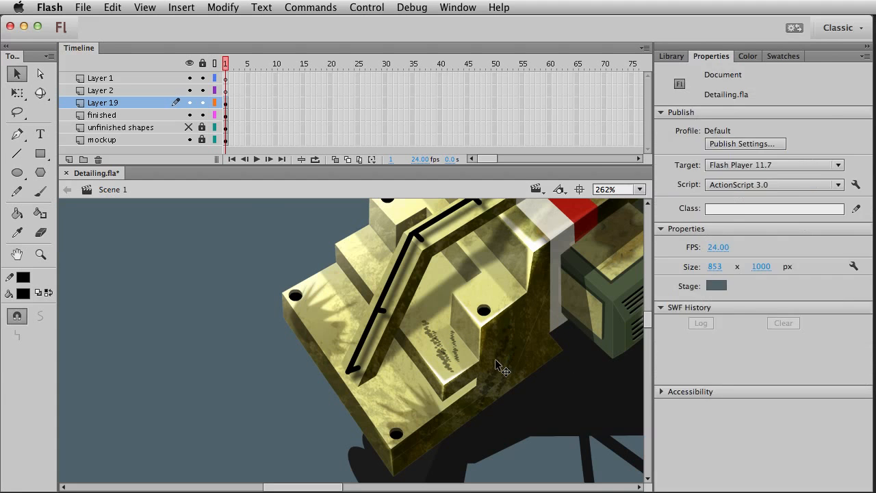
{"action": "left_click", "coordinate": [497, 365]}
{"action": "mouse_move", "coordinate": [499, 365]}
{"action": "left_mouse_down"}
{"action": "mouse_move", "coordinate": [537, 333]}
{"action": "mouse_move", "coordinate": [498, 365]}
{"action": "left_mouse_up"}
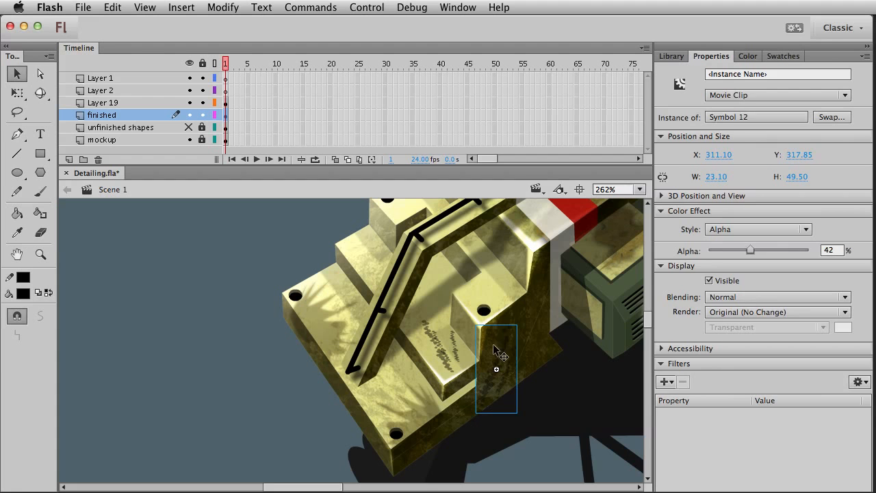
{"action": "left_click", "coordinate": [251, 420]}
Add another stippled line copy on the middle step beside the rail, rotated and flattened to about 20.4 by 9.3 px.
{"action": "left_click_drag", "start_coordinate": [398, 400], "coordinate": [233, 419]}
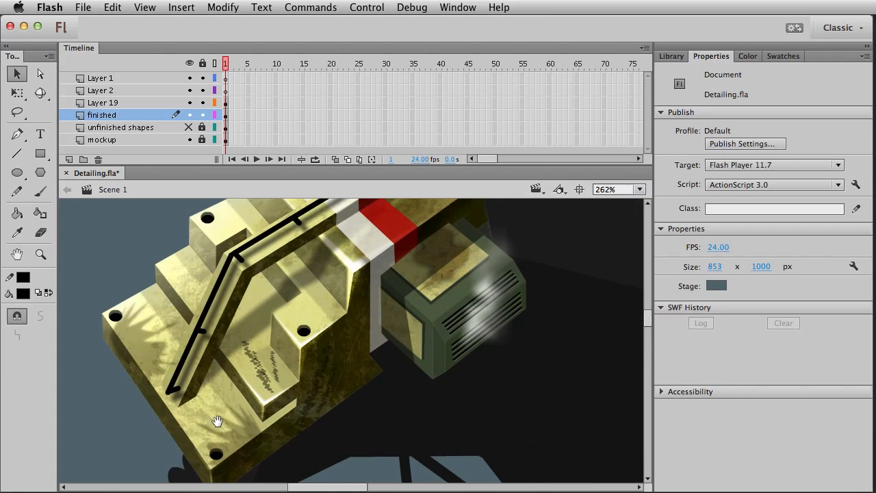
{"action": "left_click", "coordinate": [277, 367]}
{"action": "key", "text": "super+v"}
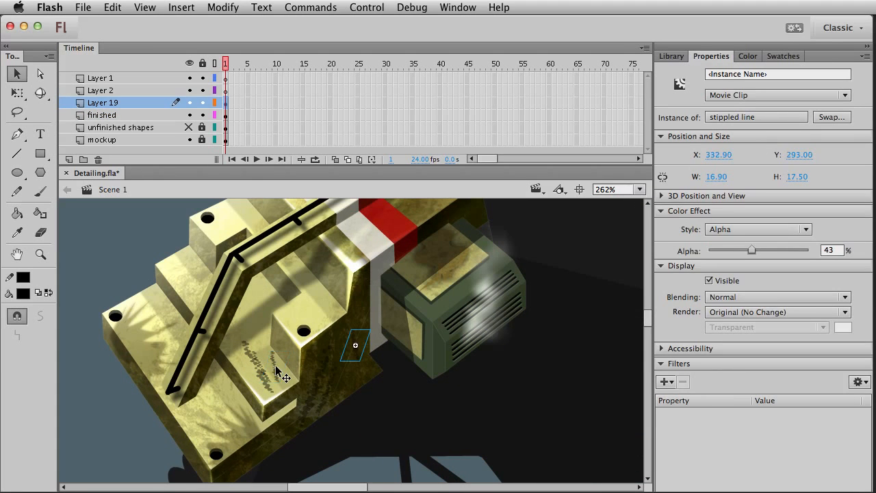
{"action": "left_click_drag", "start_coordinate": [355, 350], "coordinate": [195, 275]}
{"action": "key", "text": "q"}
{"action": "key", "text": "v"}
{"action": "left_click", "coordinate": [183, 275]}
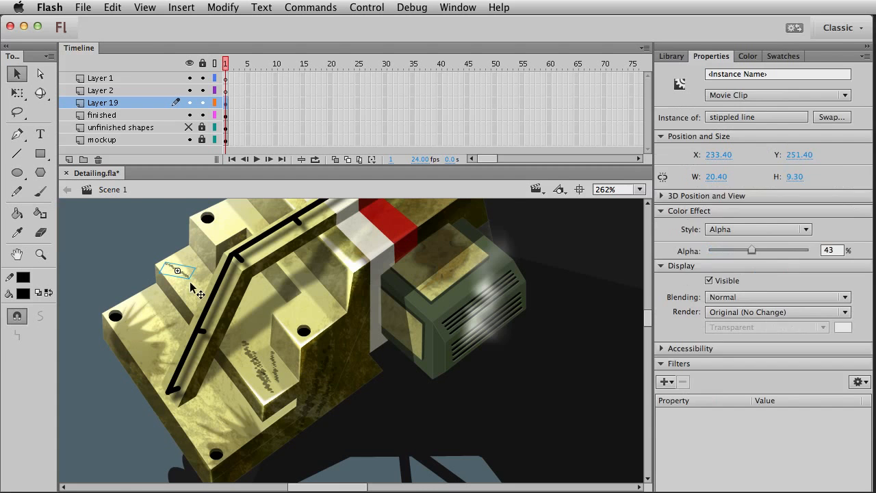
{"action": "key", "text": "super+1"}
{"action": "left_click", "coordinate": [127, 385]}
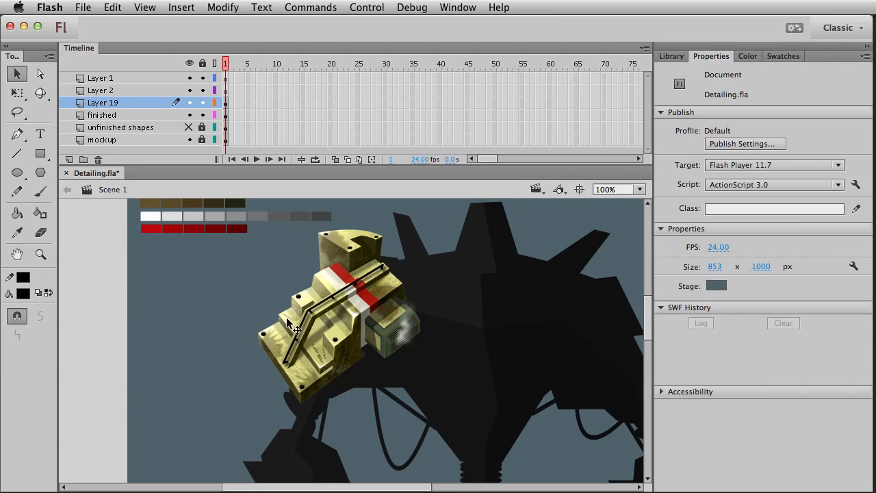
Place stippled line copies on the far end beyond the red stripe and on the topmost block, checking the latter's fit with Free Transform.
{"action": "left_click", "coordinate": [288, 318]}
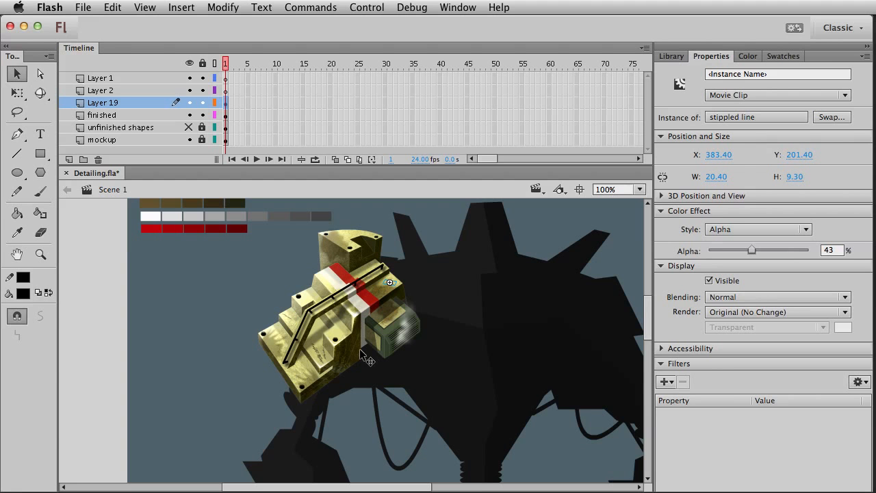
{"action": "left_click", "coordinate": [240, 291]}
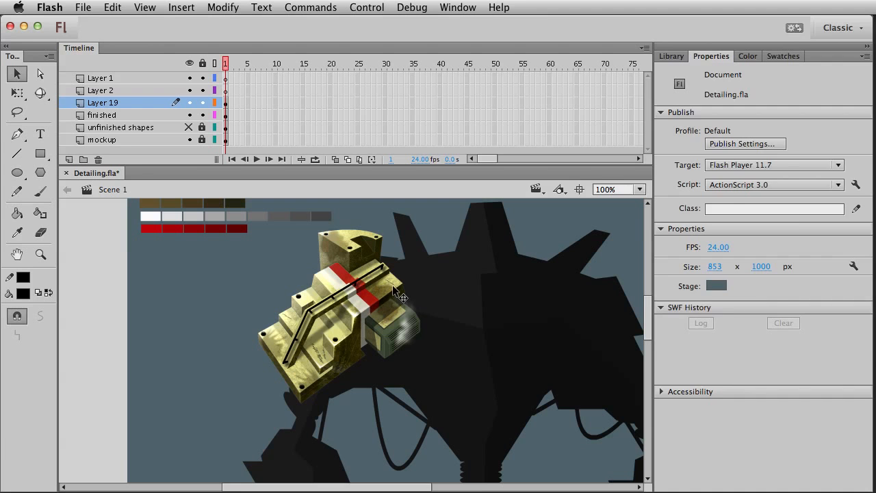
{"action": "left_click", "coordinate": [392, 284]}
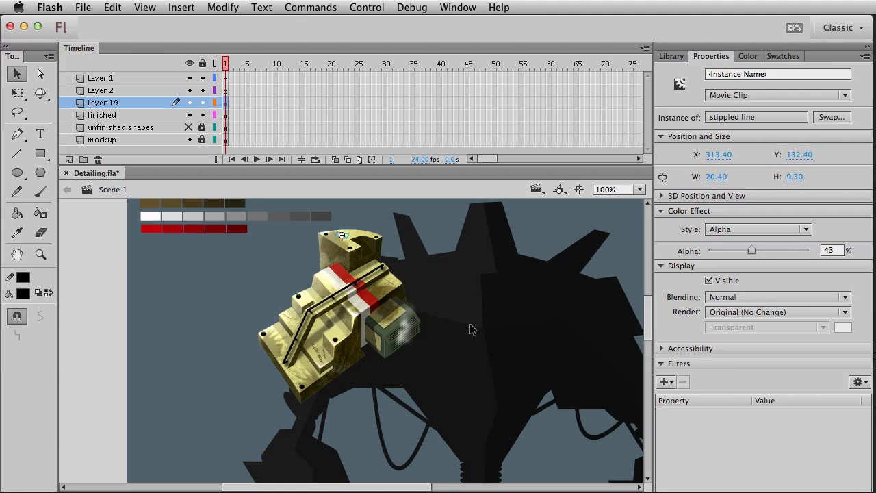
{"action": "left_click", "coordinate": [287, 294]}
{"action": "left_click", "coordinate": [349, 238]}
{"action": "key", "text": "q"}
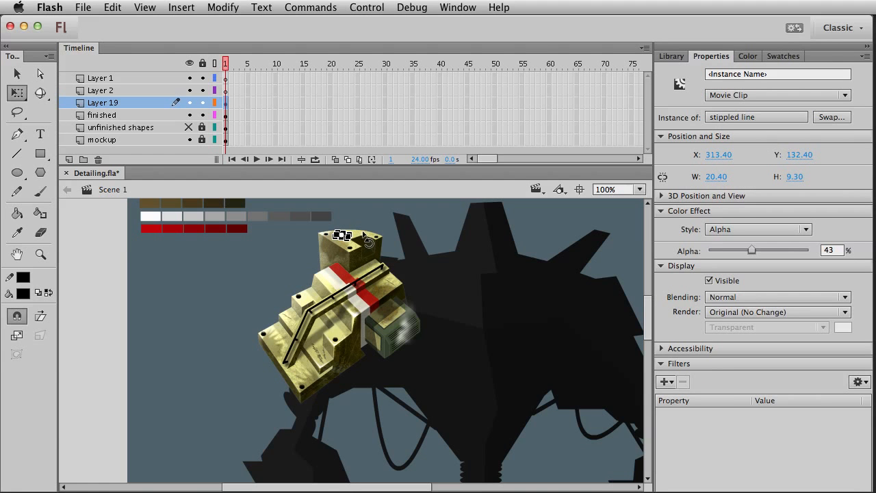
{"action": "key", "text": "v"}
{"action": "left_click", "coordinate": [249, 276]}
{"action": "left_click", "coordinate": [47, 256]}
Add a stippled line copy on the lowest plate near its outer bolt hole, slanted to about 20.4 by 19.5 px.
{"action": "left_click_drag", "start_coordinate": [243, 275], "coordinate": [346, 402]}
{"action": "left_click", "coordinate": [358, 346], "text": "ctrl"}
{"action": "key", "text": "v"}
{"action": "left_click_drag", "start_coordinate": [361, 347], "coordinate": [330, 339]}
{"action": "key", "text": "q"}
{"action": "key", "text": "v"}
{"action": "key", "text": "Right"}
{"action": "key", "text": "Right"}
{"action": "key", "text": "Right"}
{"action": "key", "text": "Right"}
{"action": "key", "text": "q"}
{"action": "key", "text": "super+d"}
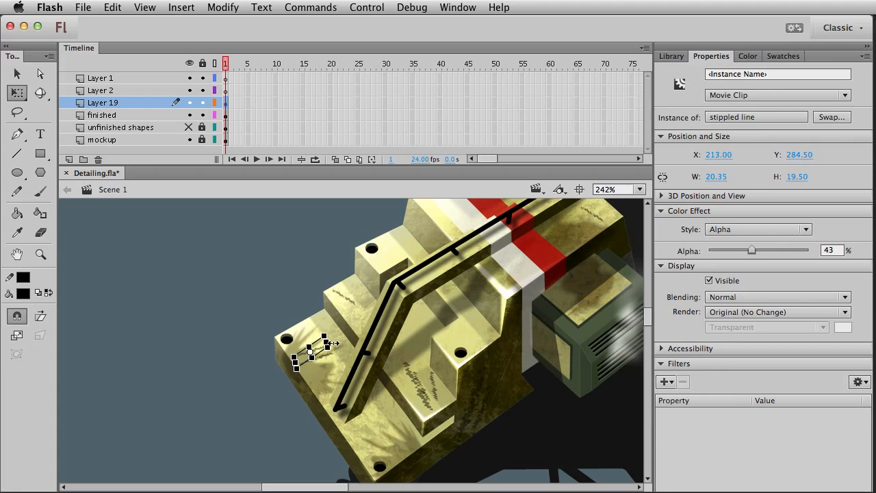
Skew the lowest plate's stippled line to about 22 by 35.4 px and nudge it into place.
{"action": "left_click_drag", "start_coordinate": [324, 336], "coordinate": [335, 339]}
{"action": "key", "text": "Right"}
{"action": "key", "text": "Up"}
{"action": "key", "text": "shift+Up"}
{"action": "key", "text": "Down"}
{"action": "key", "text": "Down"}
{"action": "key", "text": "Down"}
{"action": "key", "text": "Right"}
{"action": "key", "text": "super+1"}
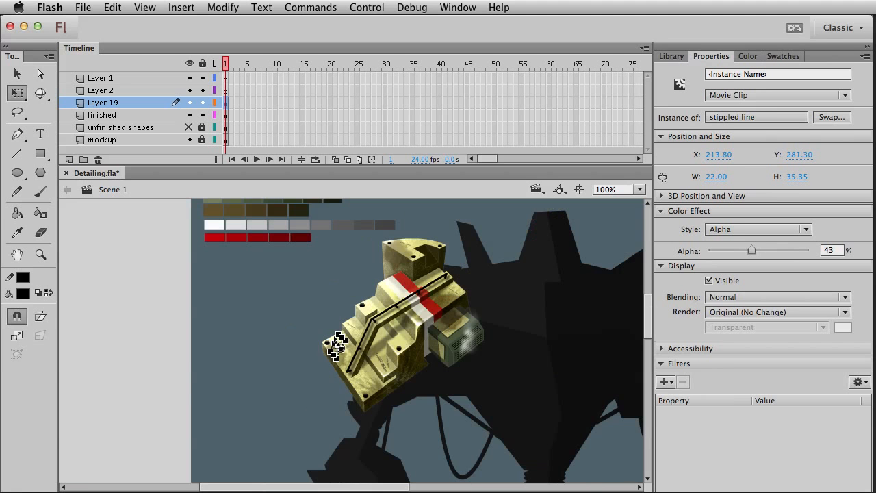
Deselect the artwork and save Detailing.fla.
{"action": "key", "text": "v"}
{"action": "left_click", "coordinate": [289, 381]}
{"action": "left_click_drag", "start_coordinate": [285, 438], "coordinate": [167, 425]}
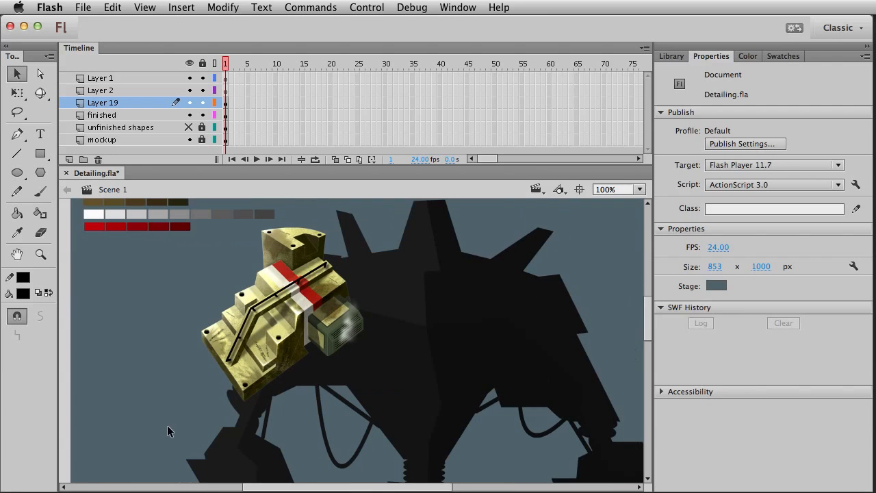
{"action": "left_click", "coordinate": [220, 337]}
{"action": "left_click", "coordinate": [178, 386]}
{"action": "left_click", "coordinate": [351, 336]}
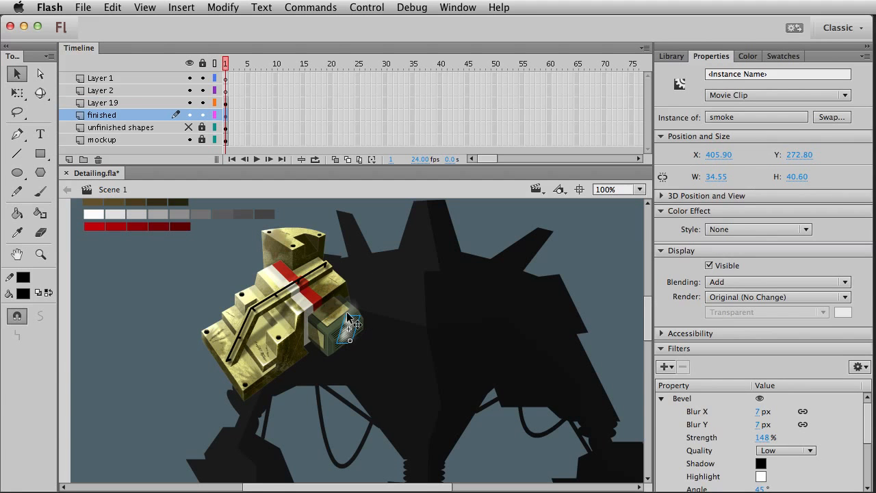
{"action": "left_click", "coordinate": [151, 392]}
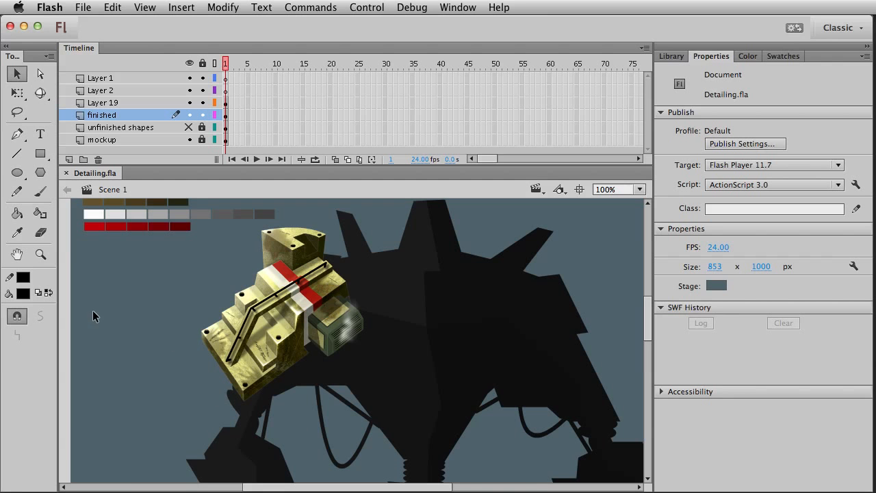
Draw a straight line about 48.6 by 33.9 px on Layer 1 along the lowest plate's front side face.
{"action": "left_click", "coordinate": [41, 254]}
{"action": "left_click_drag", "start_coordinate": [172, 290], "coordinate": [416, 441]}
{"action": "left_click_drag", "start_coordinate": [374, 397], "coordinate": [327, 422]}
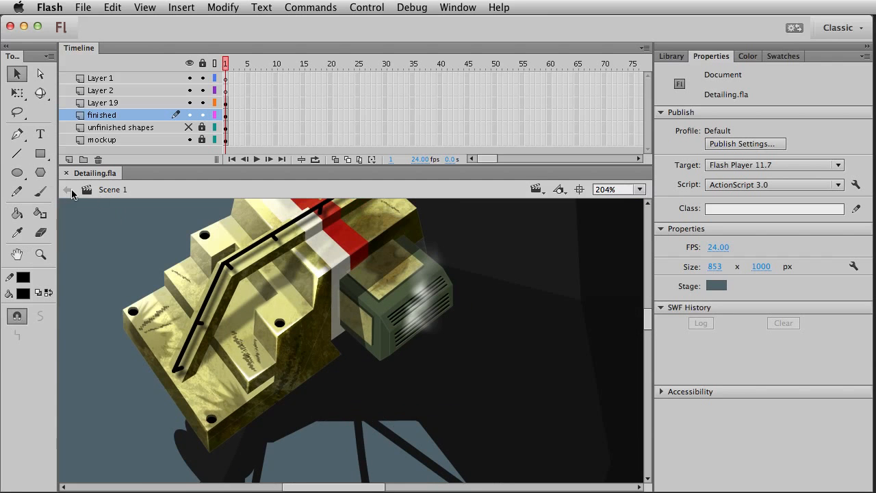
{"action": "left_click", "coordinate": [17, 154]}
{"action": "left_click", "coordinate": [226, 79]}
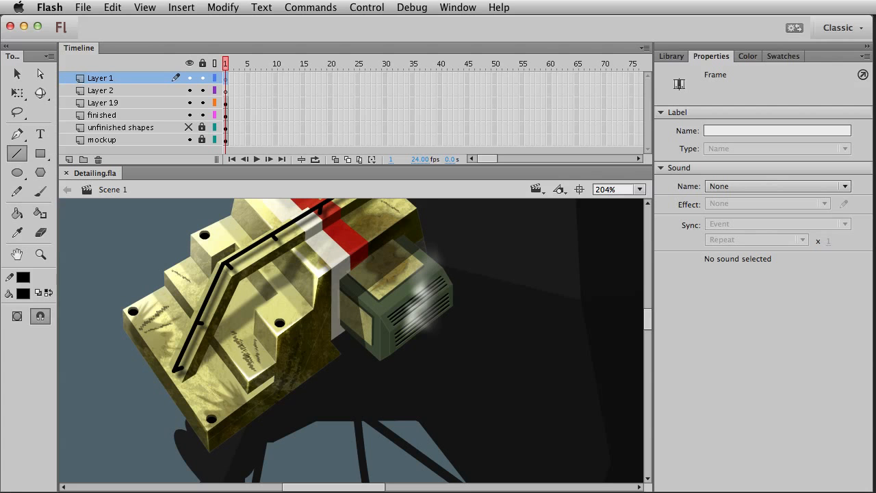
{"action": "mouse_move", "coordinate": [216, 433]}
{"action": "left_mouse_down"}
{"action": "mouse_move", "coordinate": [275, 382]}
{"action": "mouse_move", "coordinate": [284, 387]}
{"action": "left_mouse_up"}
{"action": "key", "text": "v"}
{"action": "left_click", "coordinate": [277, 387]}
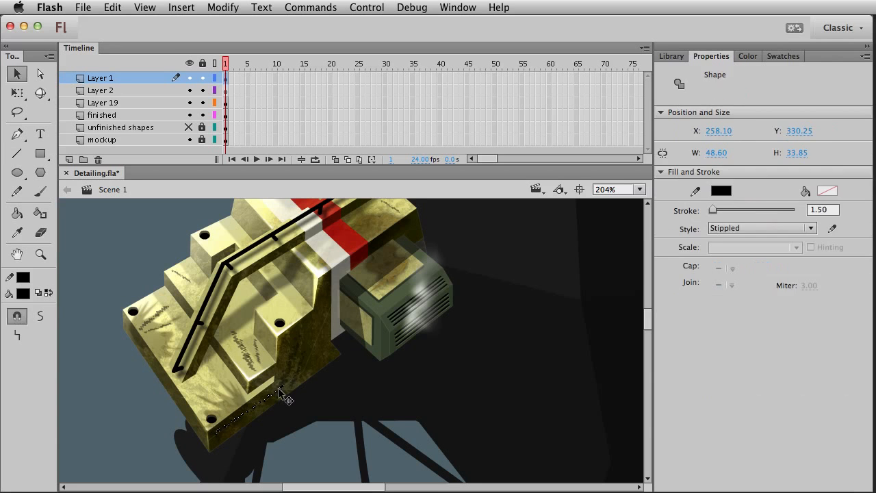
Set the new line's stroke to Solid, 2 px thick, in the pale khaki swatch color.
{"action": "left_click", "coordinate": [742, 228]}
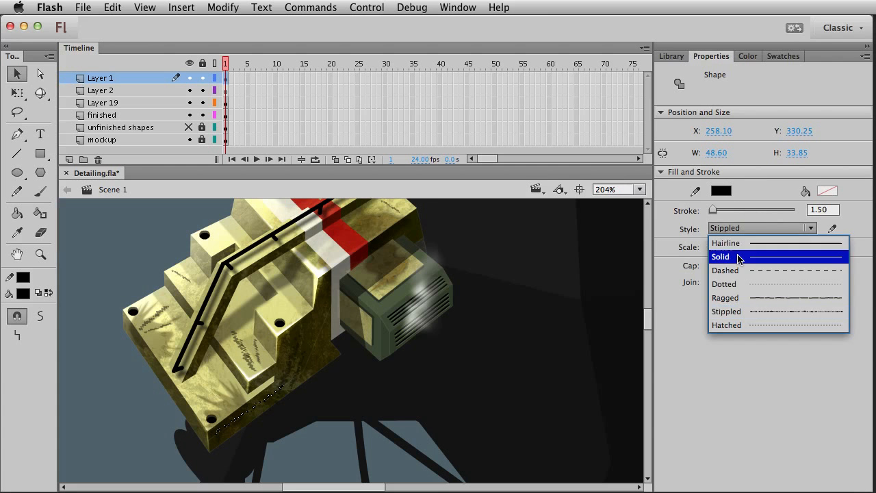
{"action": "left_click", "coordinate": [739, 258]}
{"action": "left_click", "coordinate": [153, 452]}
{"action": "left_click", "coordinate": [263, 398]}
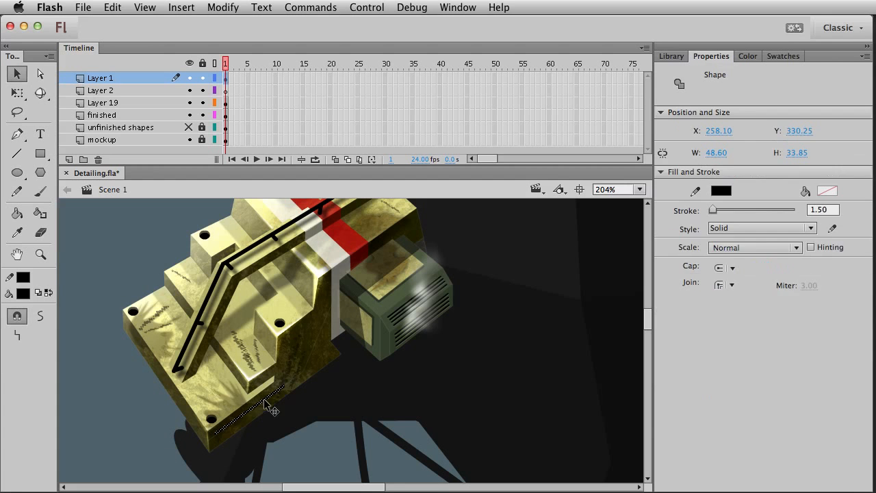
{"action": "type", "text": "2"}
{"action": "key", "text": "Tab"}
{"action": "left_click", "coordinate": [23, 276]}
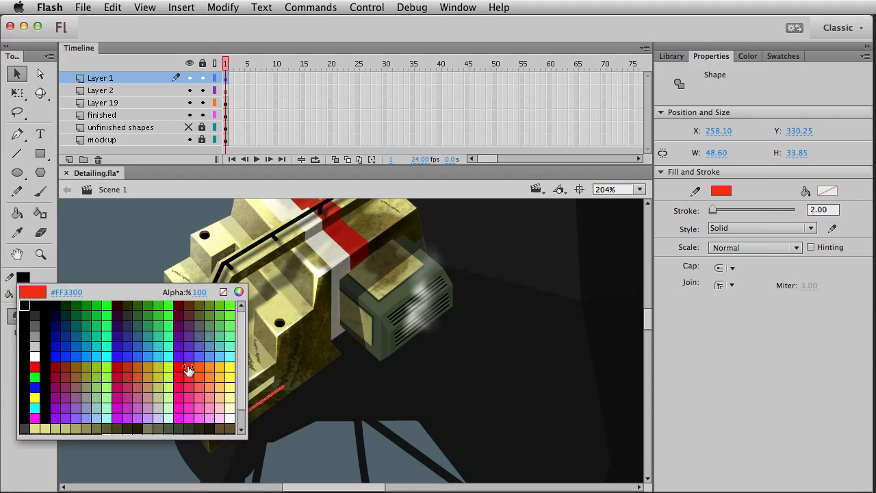
{"action": "left_click", "coordinate": [67, 429]}
{"action": "left_click", "coordinate": [106, 415]}
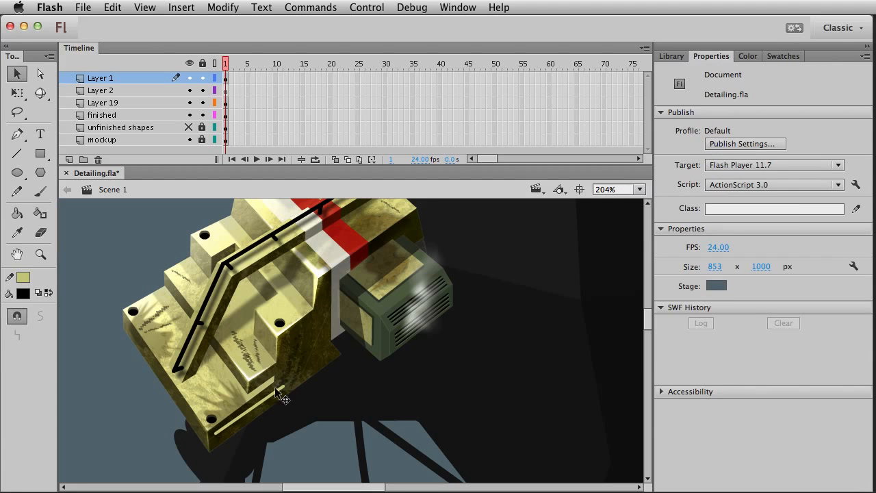
Shift the line down 2 px and extend it into a bent path following the side face's stepped outline.
{"action": "left_click", "coordinate": [277, 392]}
{"action": "left_click", "coordinate": [279, 393]}
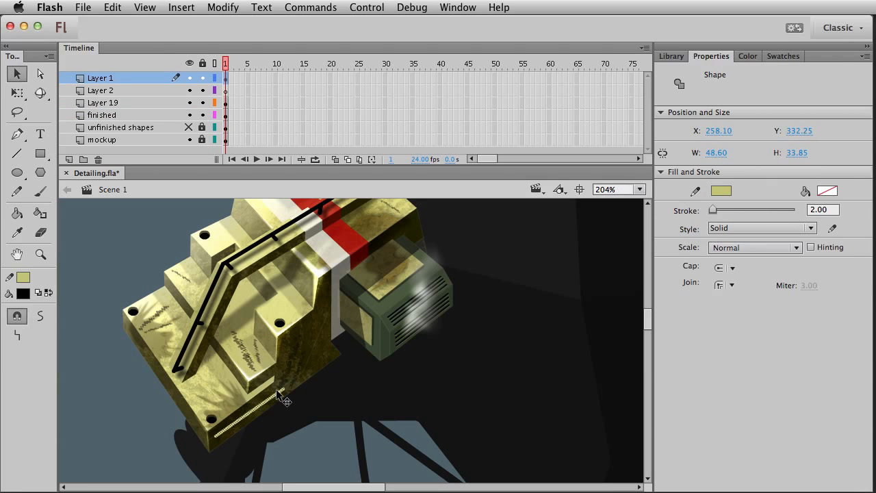
{"action": "left_click", "coordinate": [139, 426]}
{"action": "left_click_drag", "start_coordinate": [285, 386], "coordinate": [327, 312]}
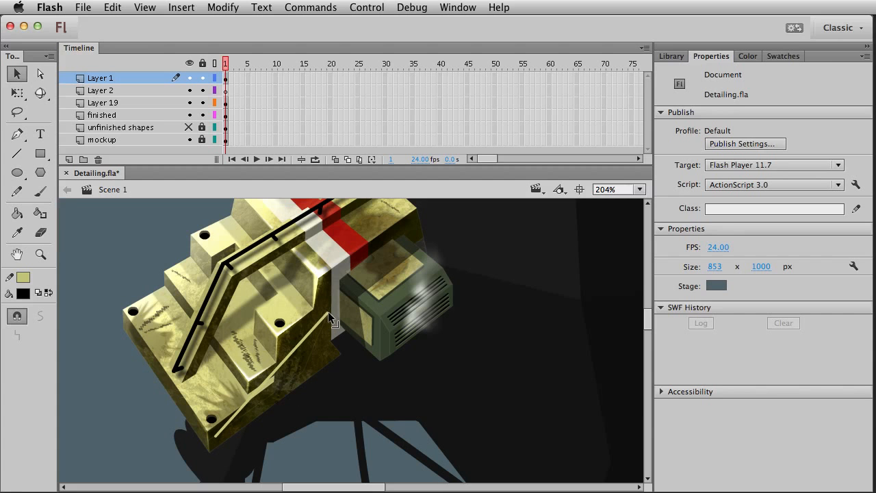
{"action": "left_click_drag", "start_coordinate": [303, 338], "coordinate": [305, 361]}
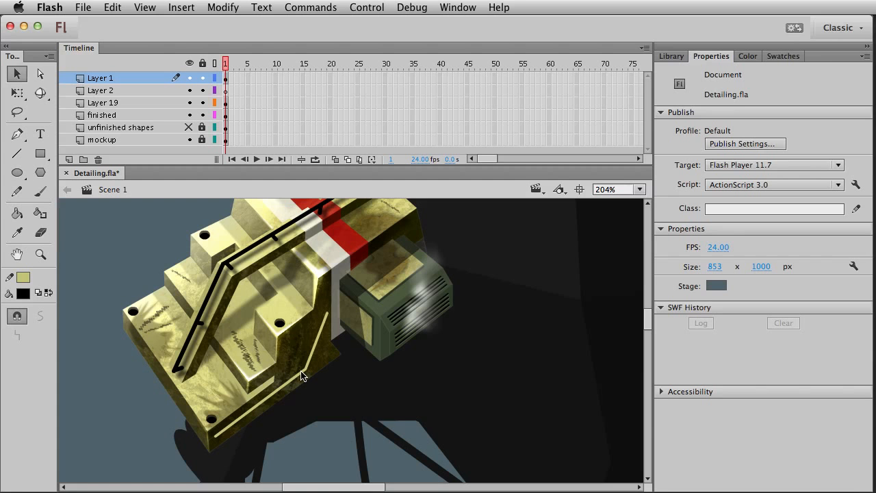
{"action": "left_click_drag", "start_coordinate": [306, 369], "coordinate": [287, 385]}
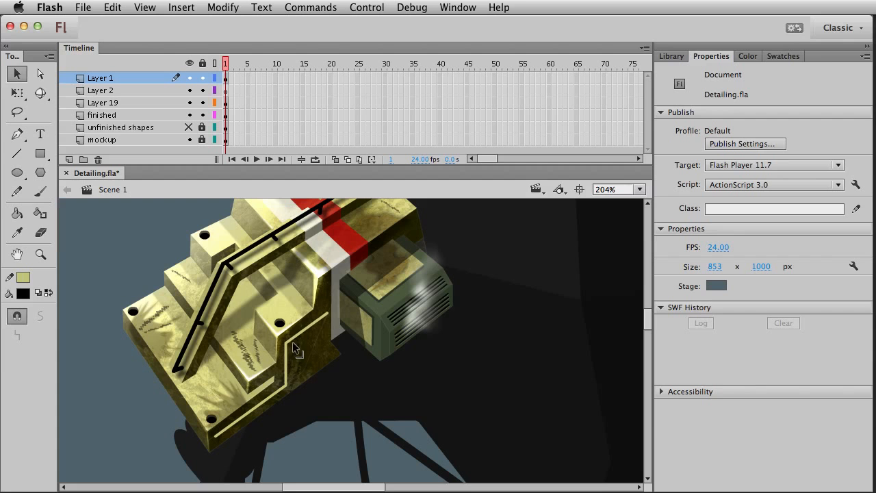
{"action": "left_click", "coordinate": [17, 315]}
{"action": "left_click_drag", "start_coordinate": [284, 342], "coordinate": [296, 340]}
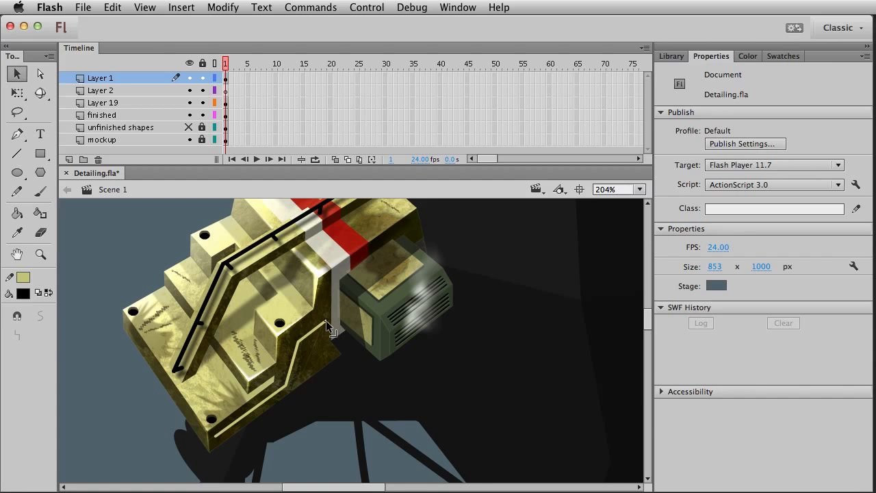
Convert the whole bent khaki line into a movie clip symbol.
{"action": "left_click", "coordinate": [286, 389]}
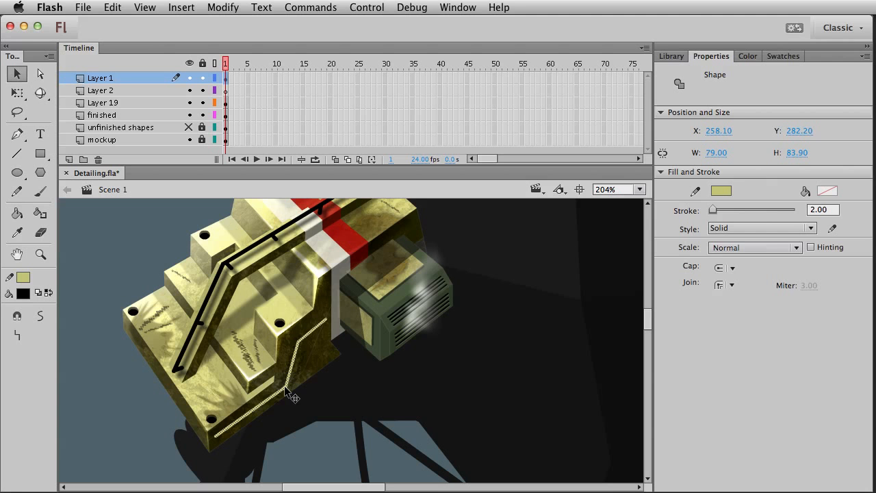
{"action": "key", "text": "super+shift+l"}
{"action": "key", "text": "F8"}
{"action": "key", "text": "Return"}
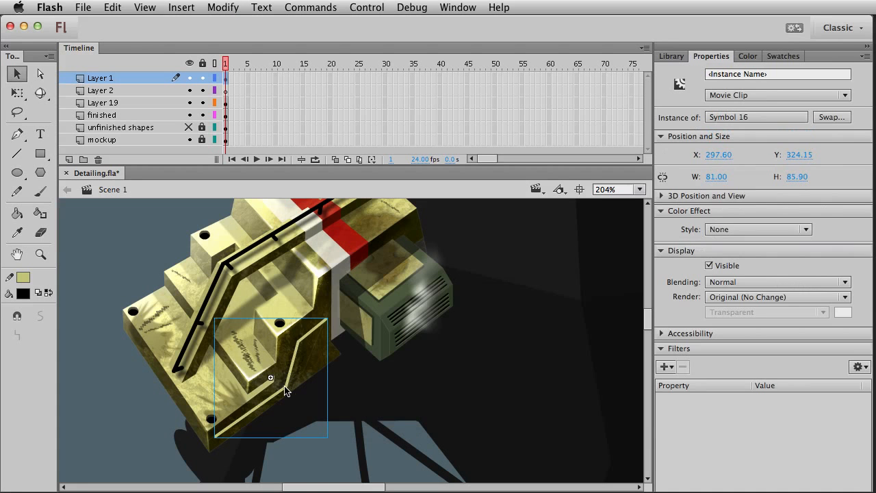
Duplicate the bent khaki line clip with a slight offset and tint the copy dark olive (28, 28, 14) at 100%.
{"action": "left_click_drag", "start_coordinate": [285, 387], "coordinate": [287, 388]}
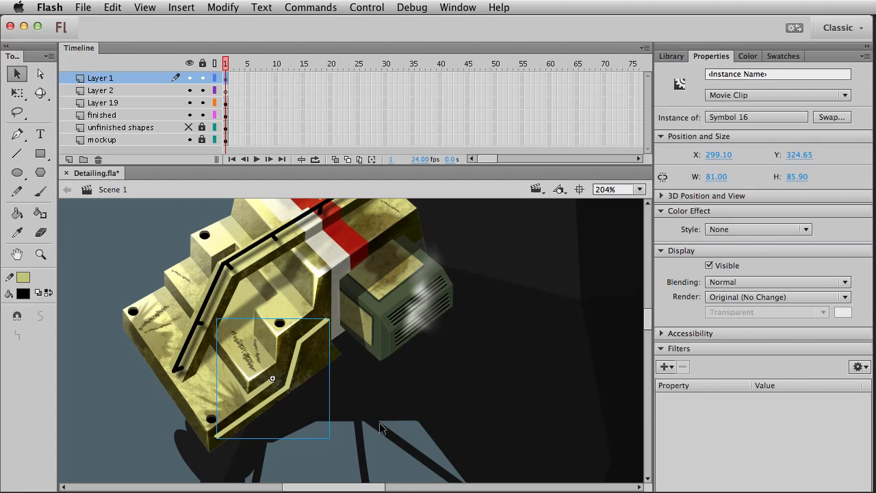
{"action": "left_click", "coordinate": [749, 236]}
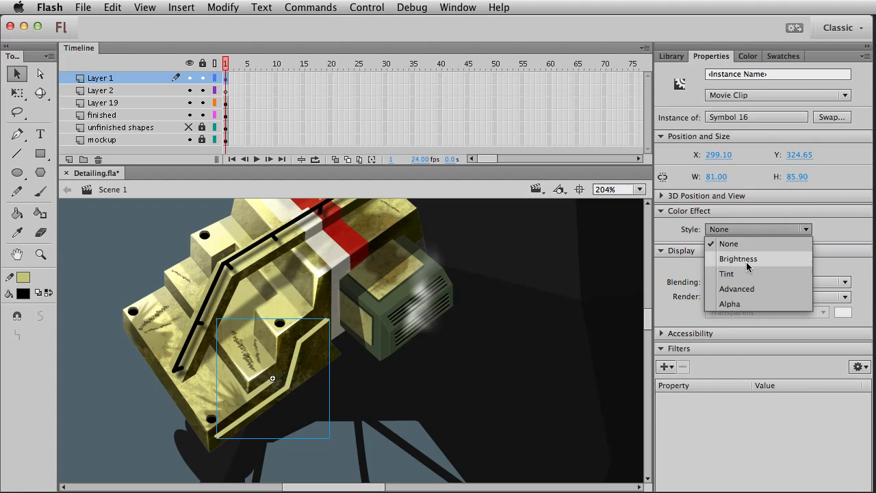
{"action": "left_click", "coordinate": [745, 272]}
{"action": "left_click", "coordinate": [832, 230]}
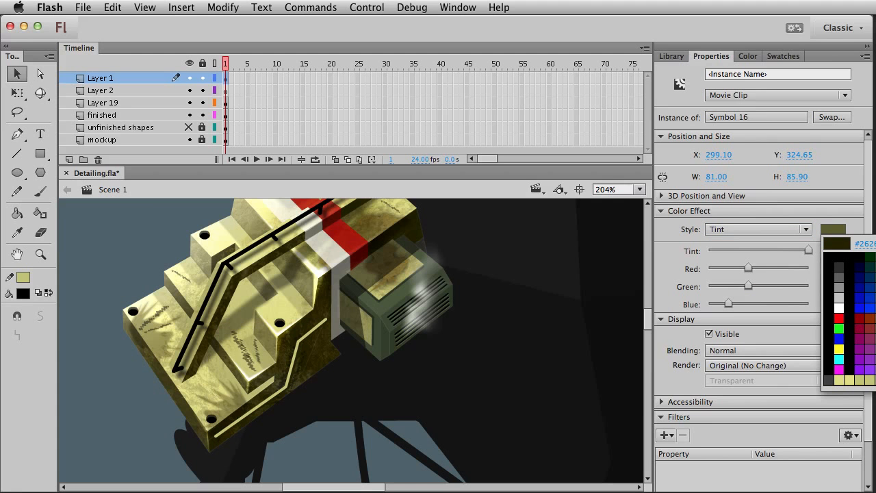
{"action": "left_click", "coordinate": [243, 405]}
Nudge the dark line copy slightly right and down to form the groove's shadow beside the khaki line.
{"action": "left_click", "coordinate": [327, 419]}
{"action": "key", "text": "super+z"}
{"action": "key", "text": "Right"}
{"action": "key", "text": "Down"}
{"action": "key", "text": "Down"}
{"action": "key", "text": "Down"}
{"action": "key", "text": "Down"}
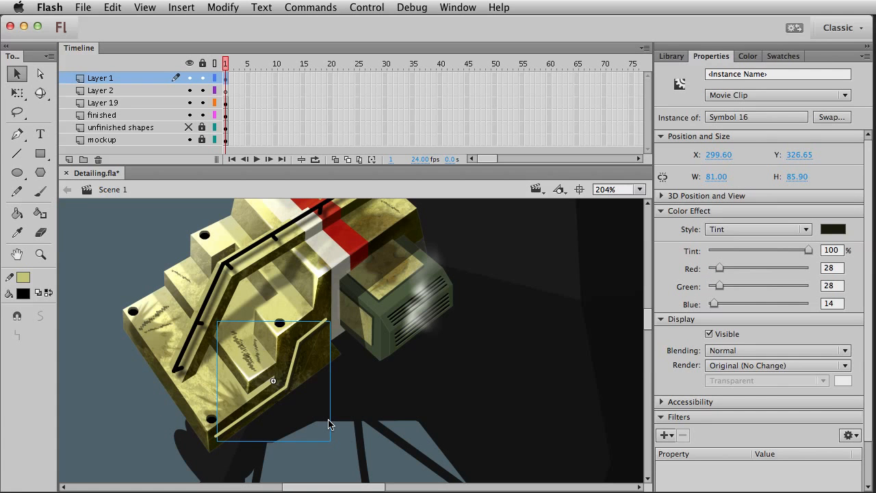
{"action": "key", "text": "Up"}
{"action": "left_click", "coordinate": [318, 429]}
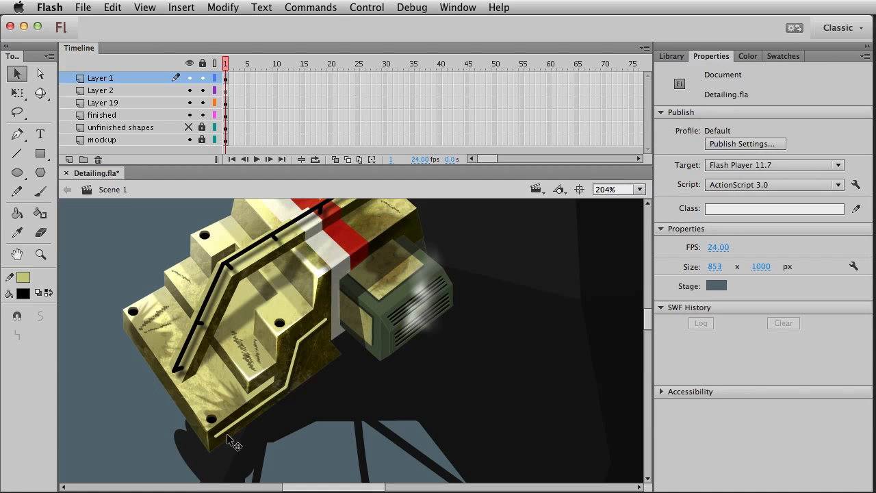
Select both the khaki and dark line clips and skew them vertically to about 91.6 px high along the side face.
{"action": "left_click", "coordinate": [328, 324]}
{"action": "left_click", "coordinate": [328, 326], "text": "shift"}
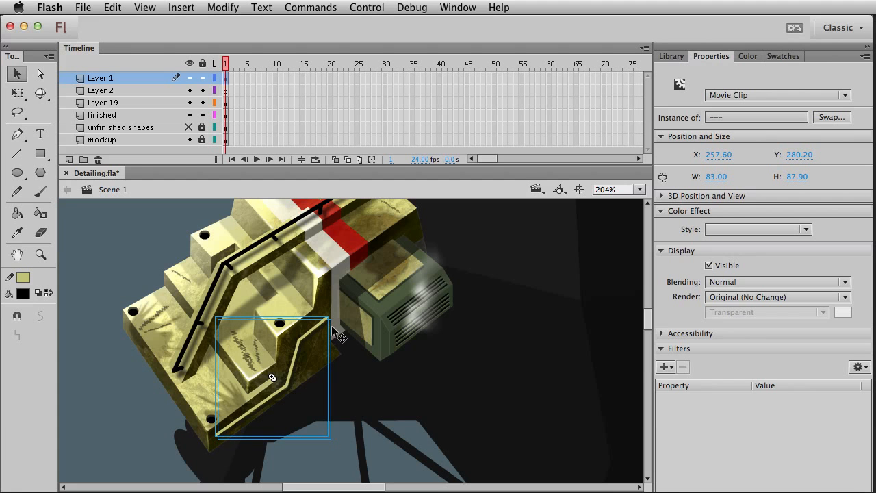
{"action": "key", "text": "q"}
{"action": "left_click_drag", "start_coordinate": [329, 326], "coordinate": [330, 324]}
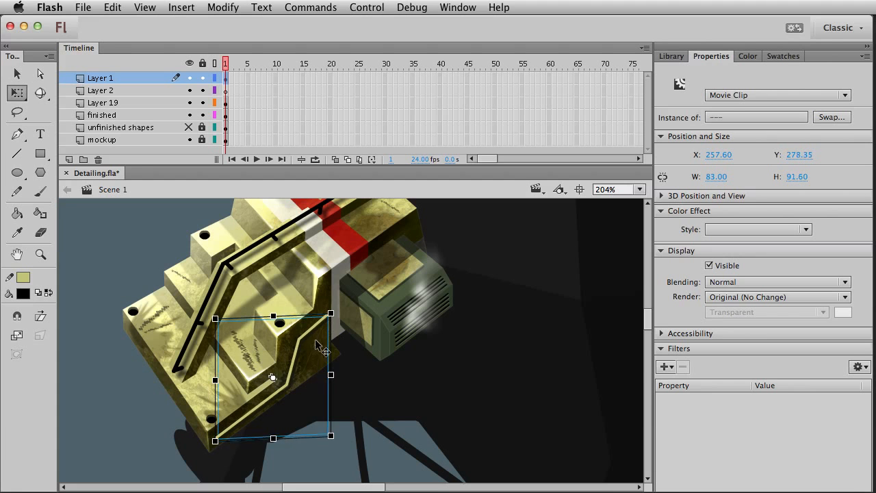
{"action": "key", "text": "v"}
{"action": "left_click", "coordinate": [324, 385]}
Move Layer 2 above Layer 1 and set the Oval tool to a black fill with no stroke.
{"action": "left_click", "coordinate": [16, 173]}
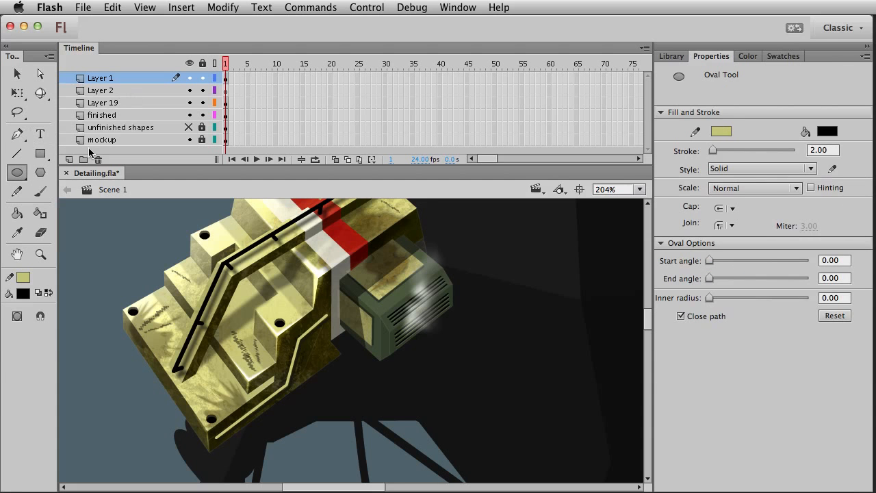
{"action": "left_click_drag", "start_coordinate": [92, 97], "coordinate": [102, 68]}
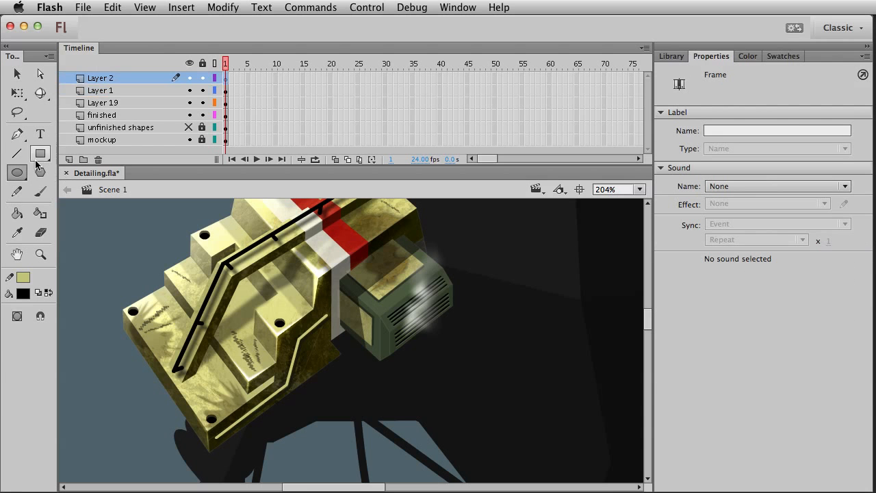
{"action": "left_click", "coordinate": [28, 278]}
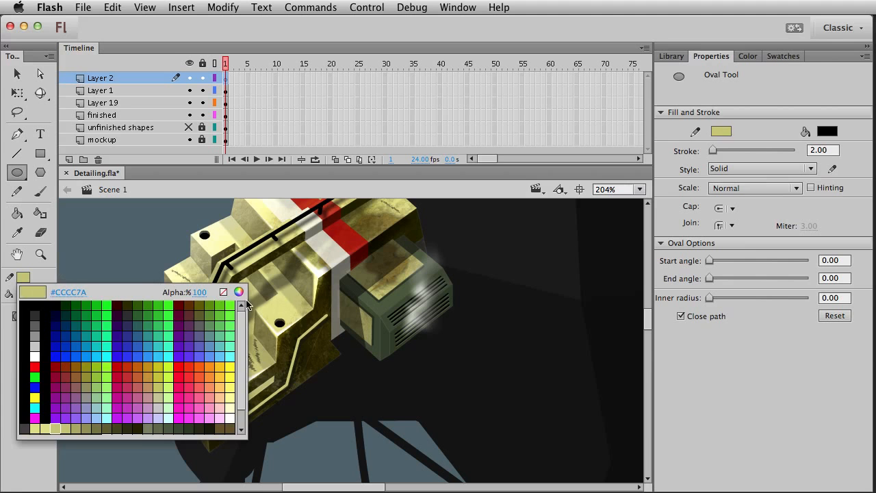
{"action": "left_click", "coordinate": [221, 290]}
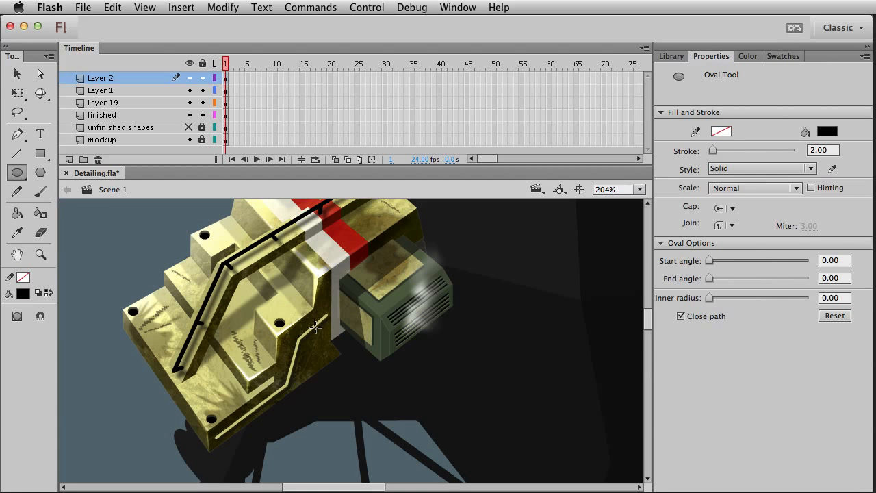
Try a thin black oval about 1.5 by 8.4 px at the khaki line's upper end on Layer 2, and remove it.
{"action": "key", "text": "v"}
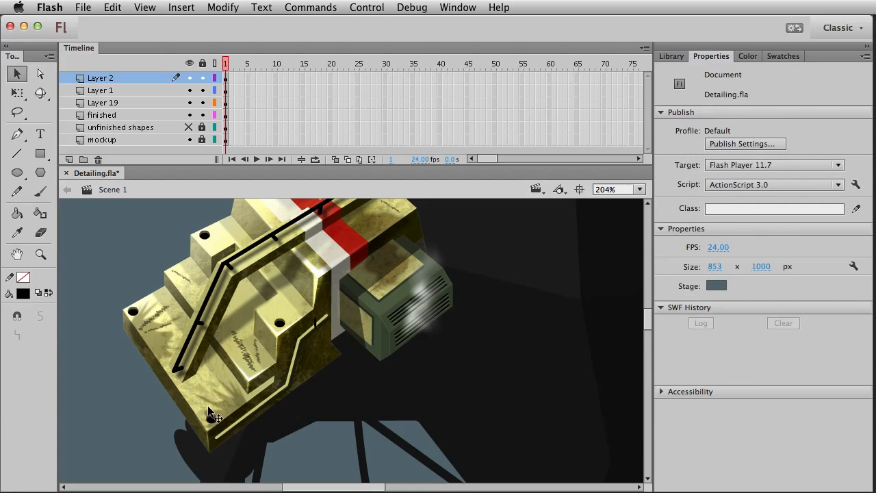
{"action": "left_click", "coordinate": [315, 322]}
{"action": "key", "text": "Up"}
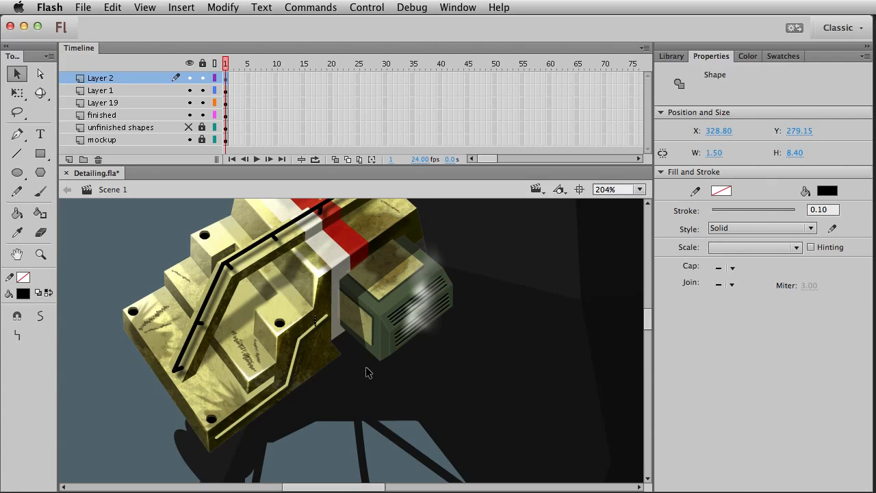
{"action": "key", "text": "Return"}
{"action": "left_click", "coordinate": [338, 446]}
{"action": "left_click", "coordinate": [316, 319]}
{"action": "left_click", "coordinate": [313, 407]}
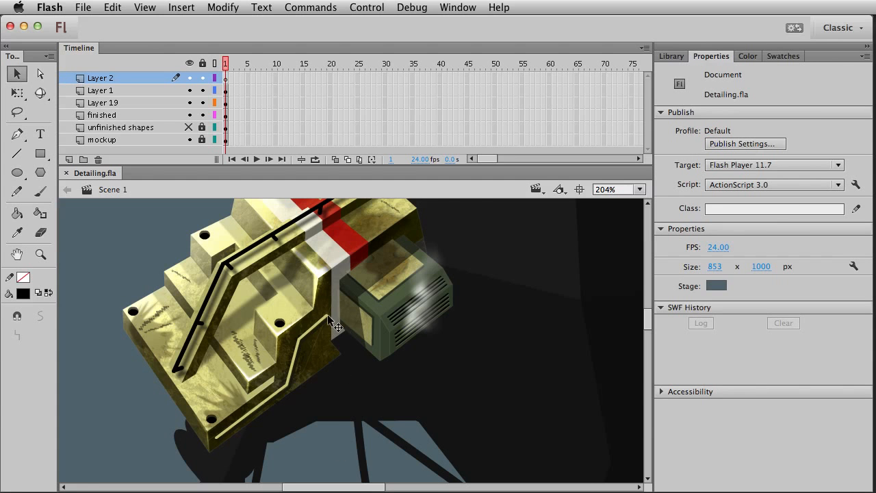
Select all the shoulder pieces, including the base shapes, and convert them into one movie clip symbol named "shoulder finished".
{"action": "key", "text": "super+1"}
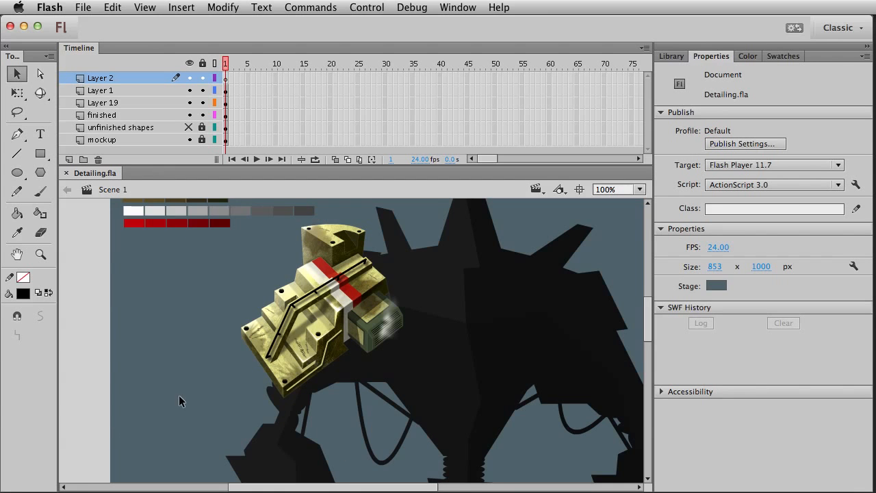
{"action": "left_click_drag", "start_coordinate": [256, 409], "coordinate": [201, 422]}
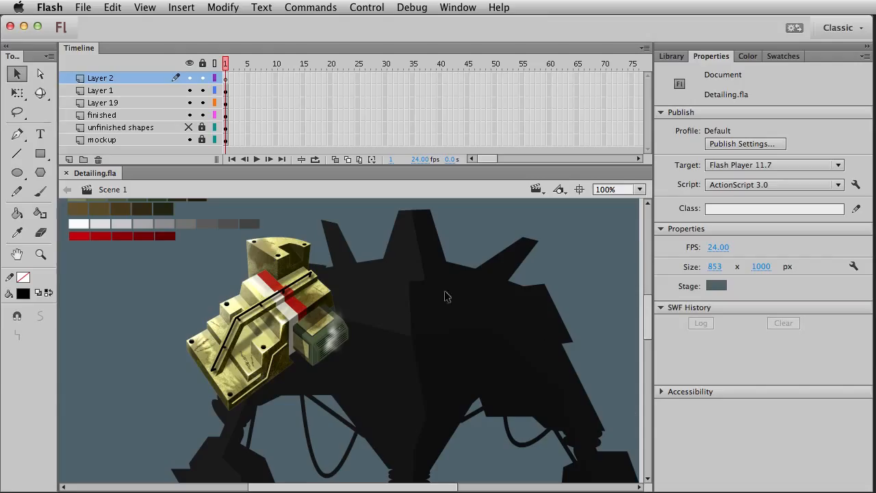
{"action": "scroll", "coordinate": [342, 382], "scroll_direction": "down", "scroll_amount": 2}
{"action": "scroll", "coordinate": [342, 390], "scroll_direction": "up", "scroll_amount": 1}
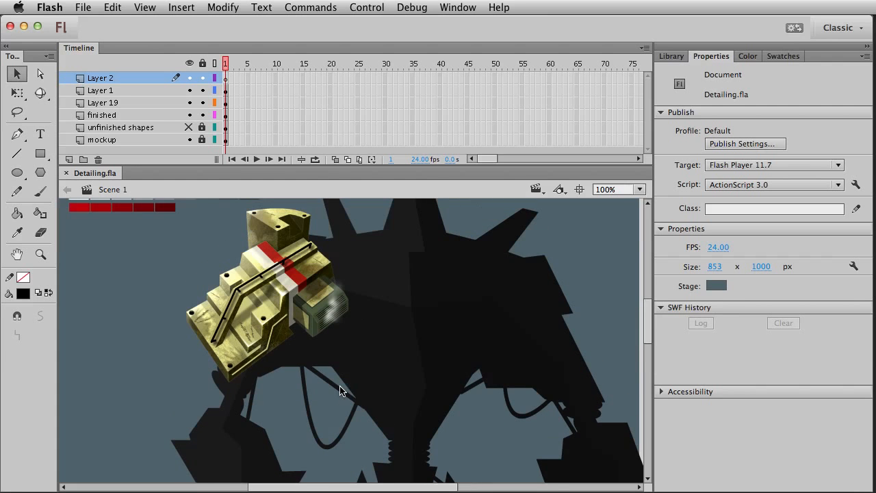
{"action": "scroll", "coordinate": [333, 403], "scroll_direction": "up", "scroll_amount": 2}
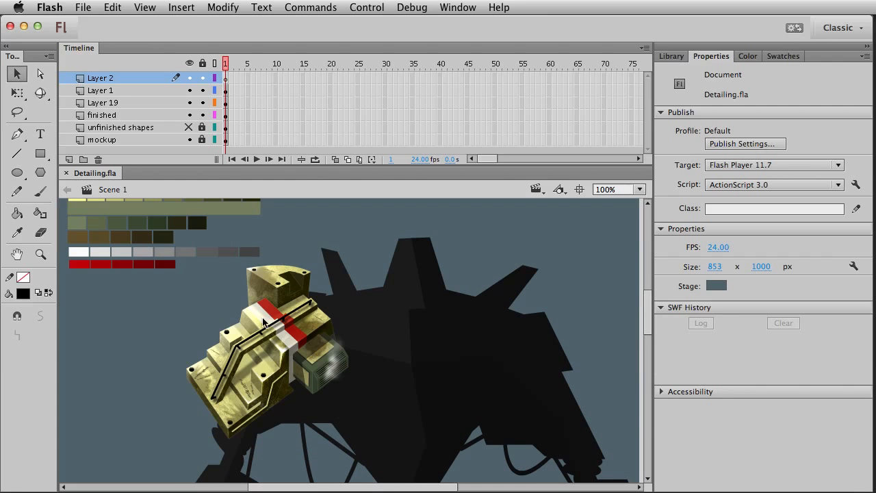
{"action": "left_click_drag", "start_coordinate": [158, 463], "coordinate": [383, 241]}
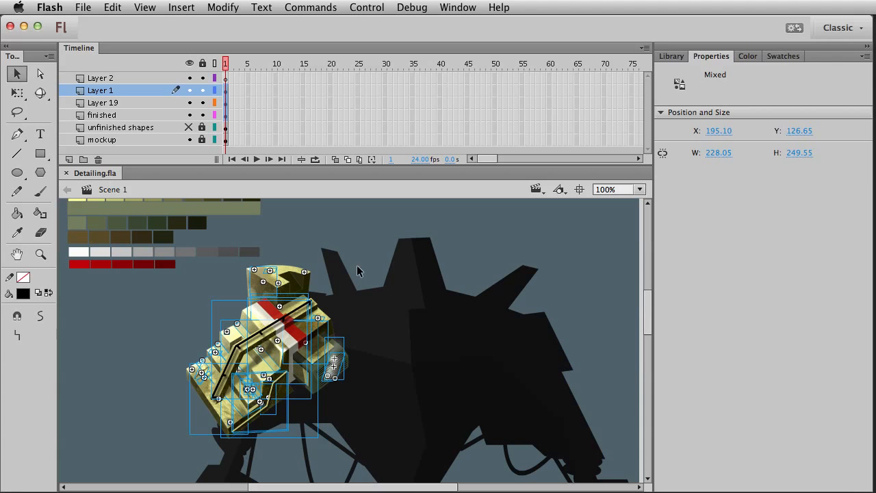
{"action": "left_click", "coordinate": [291, 275], "text": "shift"}
{"action": "key", "text": "Delete"}
{"action": "key", "text": "super+z"}
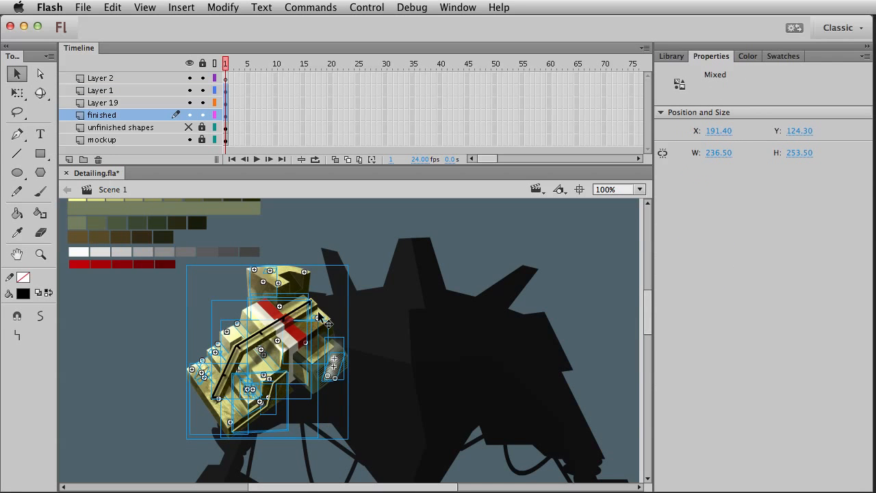
{"action": "left_click", "coordinate": [269, 356], "text": "shift"}
{"action": "key", "text": "Delete"}
{"action": "key", "text": "super+z"}
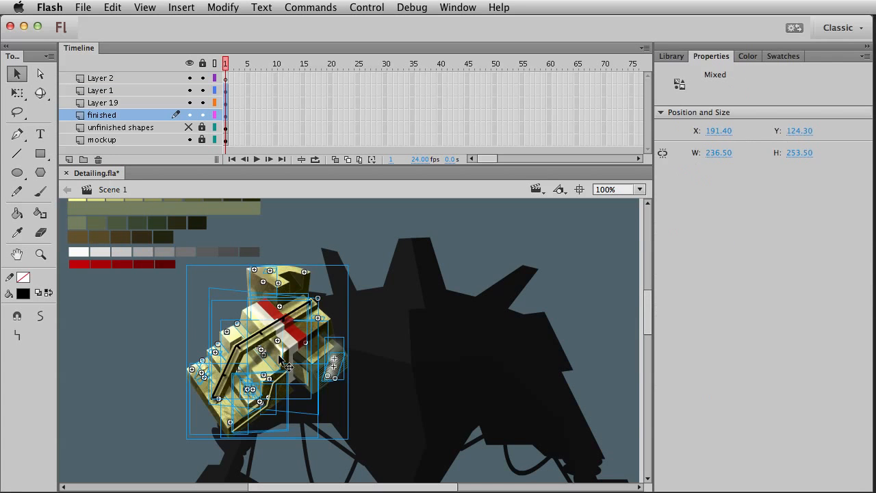
{"action": "key", "text": "F8"}
{"action": "type", "text": "sho"}
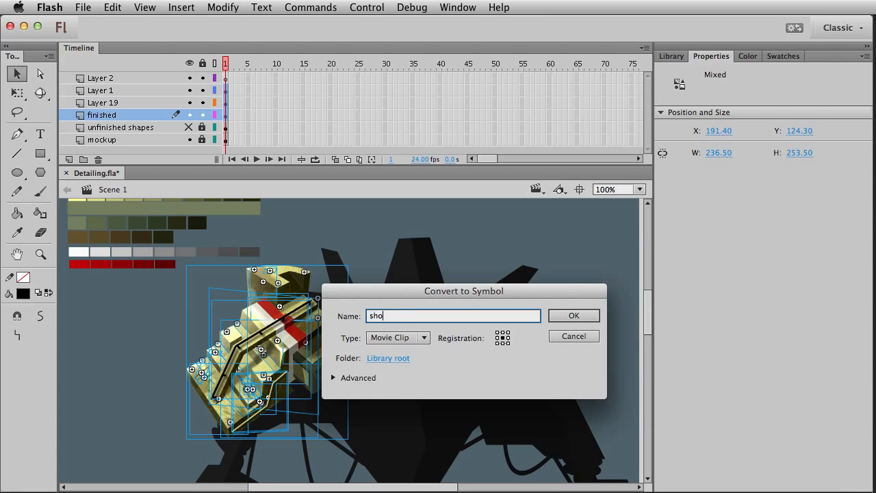
{"action": "type", "text": "ulder finished"}
{"action": "key", "text": "Return"}
Try moving the whole shoulder clip around the stage as a single piece.
{"action": "left_click_drag", "start_coordinate": [247, 348], "coordinate": [248, 269]}
{"action": "left_click", "coordinate": [149, 361]}
{"action": "left_click", "coordinate": [239, 302]}
{"action": "left_click_drag", "start_coordinate": [326, 282], "coordinate": [298, 340]}
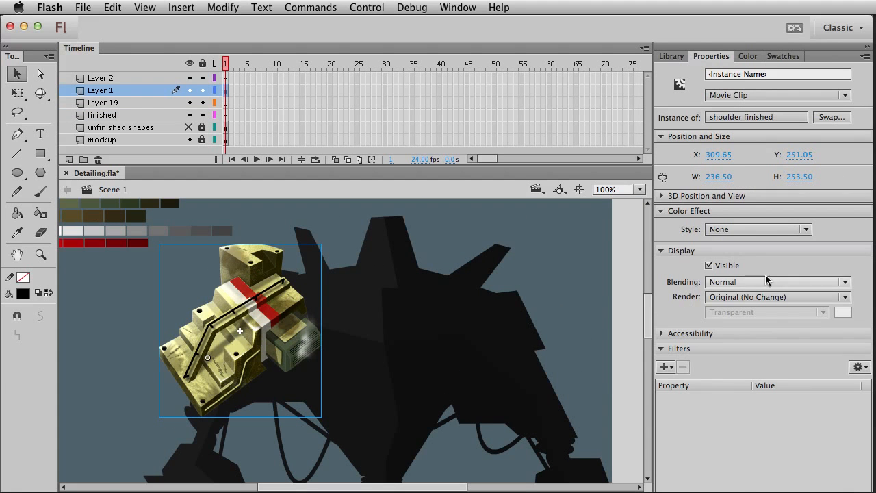
Add an Adjust Color filter to the shoulder finished clip.
{"action": "left_click", "coordinate": [664, 366]}
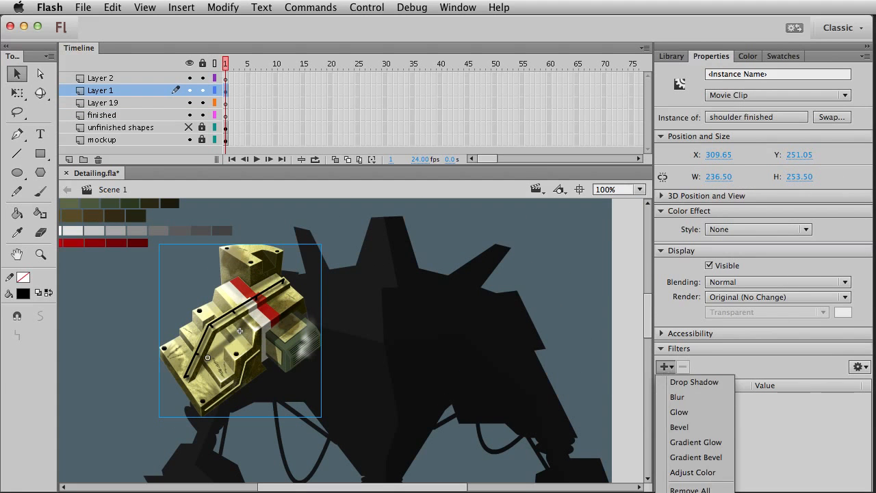
{"action": "left_click", "coordinate": [745, 434]}
{"action": "left_click", "coordinate": [666, 367]}
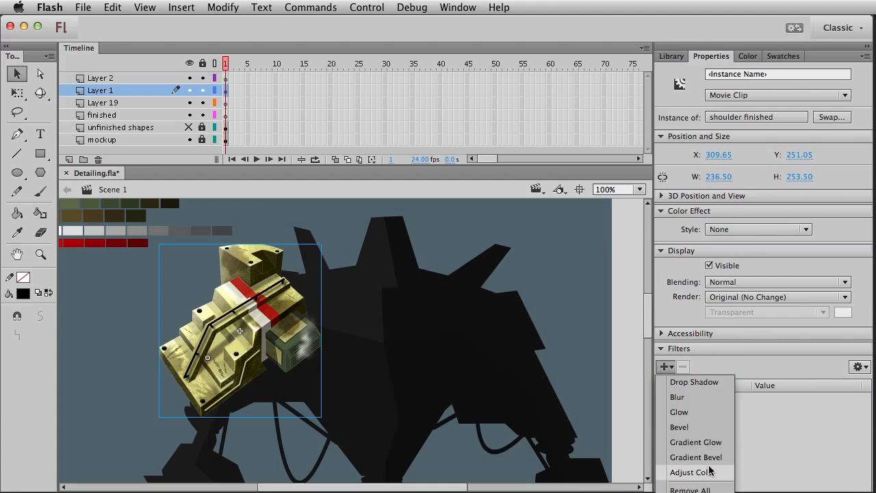
{"action": "left_click", "coordinate": [709, 471]}
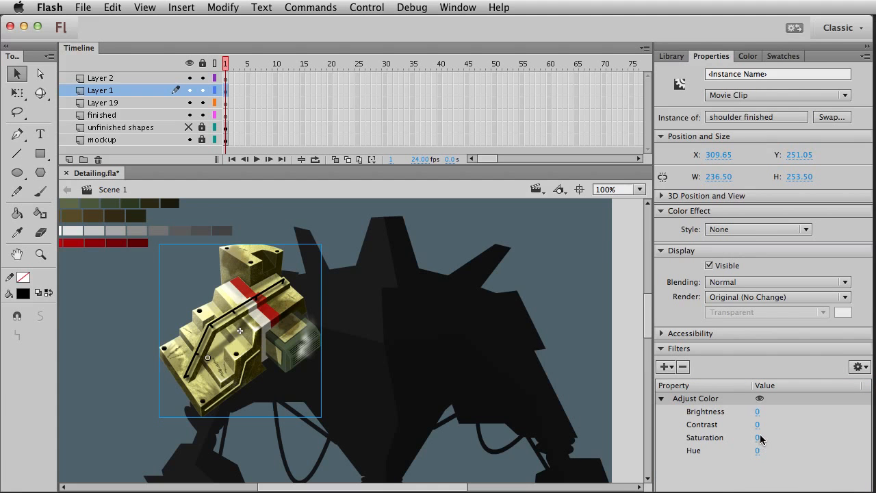
Try a hue of 131 on the shoulder clip, undo it, and try a saturation of -100.
{"action": "left_click_drag", "start_coordinate": [760, 452], "coordinate": [852, 454]}
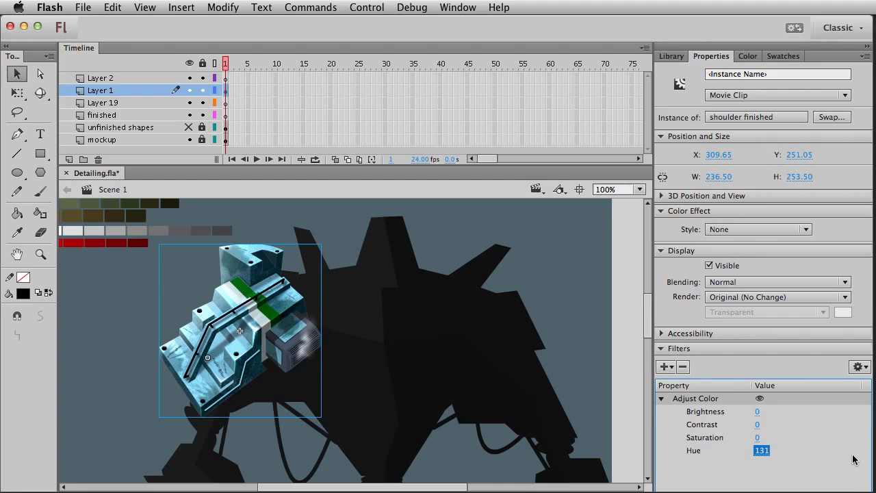
{"action": "key", "text": "super+z"}
{"action": "left_click_drag", "start_coordinate": [759, 439], "coordinate": [670, 452]}
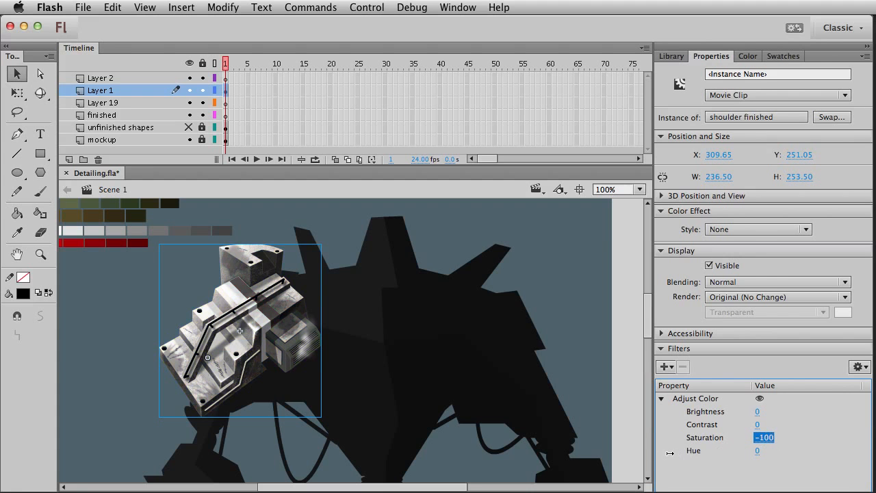
{"action": "left_click", "coordinate": [480, 320]}
{"action": "left_click", "coordinate": [287, 334]}
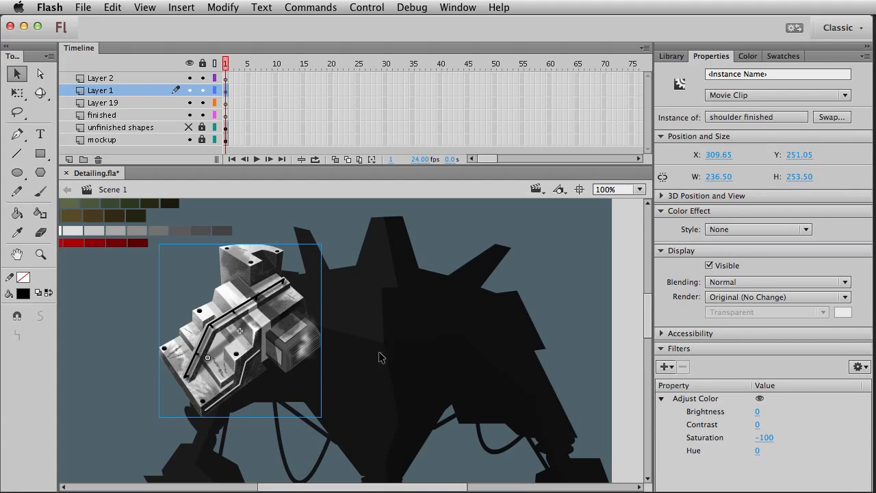
Try a different contrast on the shoulder clip, and undo the contrast and saturation changes.
{"action": "left_click", "coordinate": [757, 424]}
{"action": "left_click_drag", "start_coordinate": [763, 425], "coordinate": [736, 427]}
{"action": "key", "text": "super+z"}
{"action": "key", "text": "super+z"}
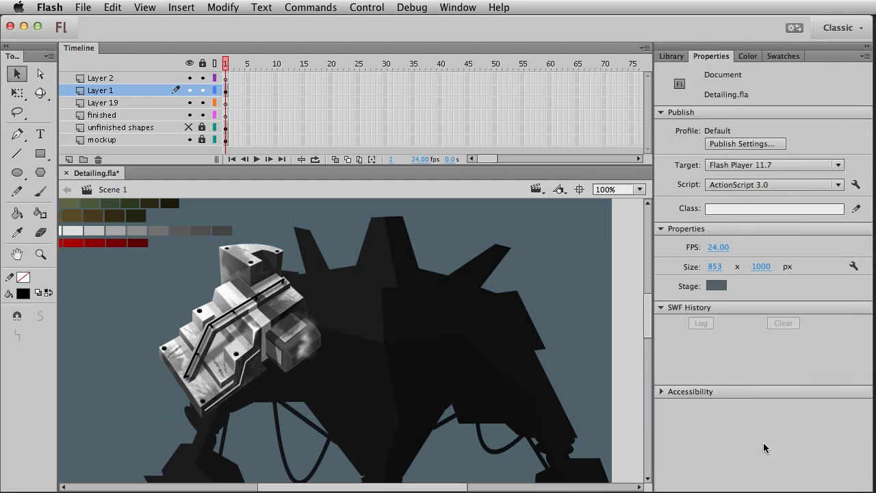
{"action": "key", "text": "super+z"}
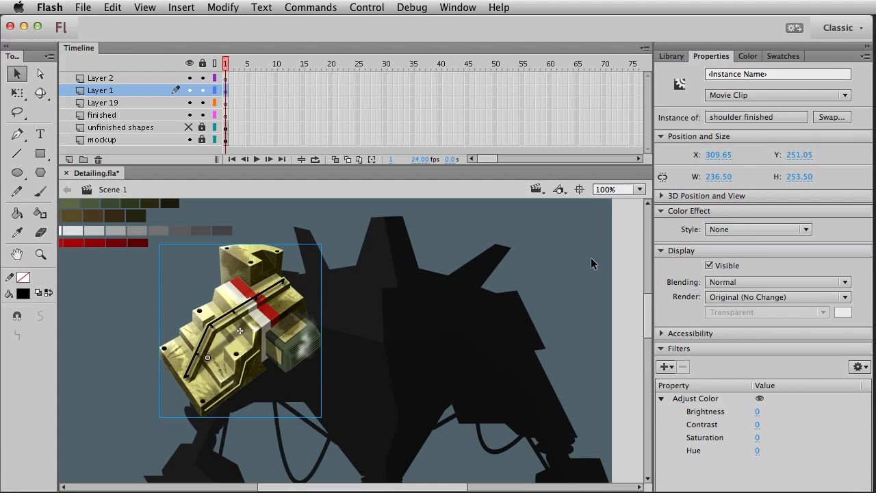
Duplicate the shoulder clip toward its lower left, and scale and rotate the copy to about 182 by 181 px.
{"action": "left_click_drag", "start_coordinate": [261, 277], "coordinate": [177, 370]}
{"action": "key", "text": "q"}
{"action": "left_click_drag", "start_coordinate": [247, 342], "coordinate": [207, 385]}
{"action": "key", "text": "v"}
Apply an 80% dark olive tint (28, 28, 14) to the smaller shoulder copy.
{"action": "left_click", "coordinate": [751, 226]}
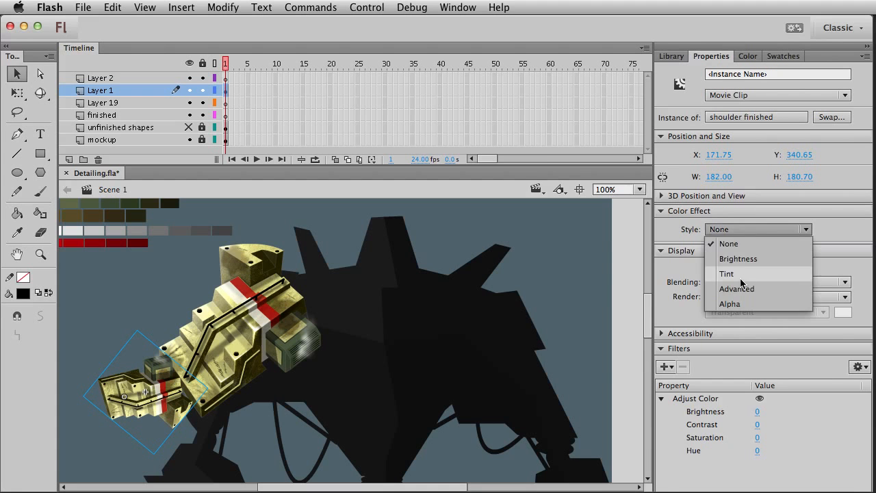
{"action": "left_click", "coordinate": [740, 273]}
{"action": "left_click_drag", "start_coordinate": [808, 251], "coordinate": [788, 250]}
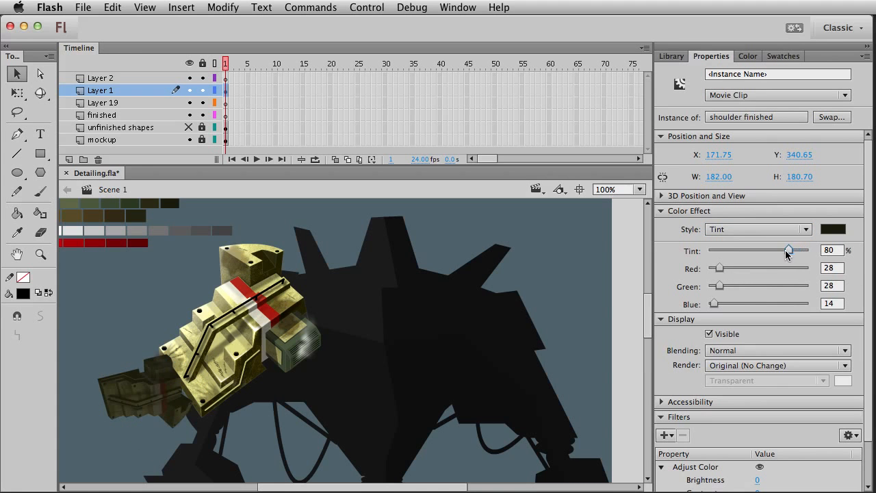
Move the tinted copy below the green vent block and send it behind the original shoulder.
{"action": "left_click_drag", "start_coordinate": [162, 388], "coordinate": [316, 368]}
{"action": "key", "text": "super+Down"}
{"action": "key", "text": "super+Down"}
{"action": "key", "text": "shift+Left"}
{"action": "key", "text": "shift+Left"}
{"action": "key", "text": "shift+Left"}
{"action": "key", "text": "shift+Down"}
Rotate the tinted copy counterclockwise to about 170 by 165 px overall, tucked up under the shoulder.
{"action": "key", "text": "q"}
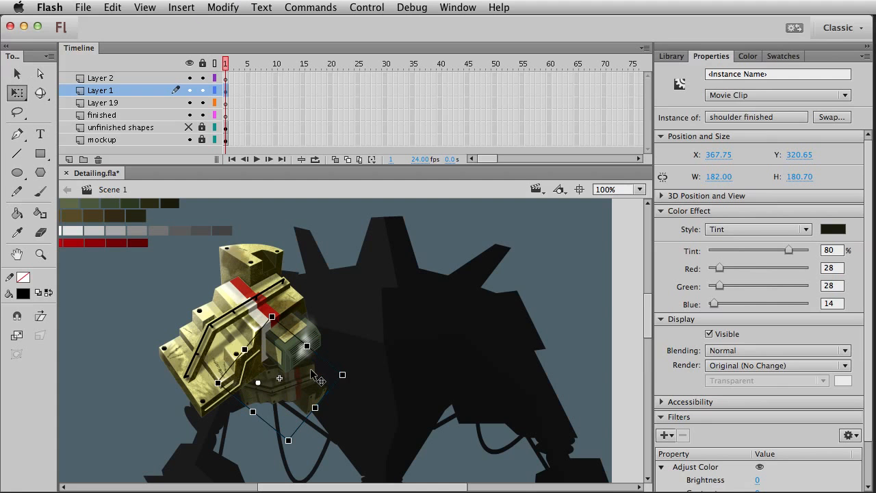
{"action": "left_click_drag", "start_coordinate": [349, 388], "coordinate": [311, 381]}
{"action": "key", "text": "v"}
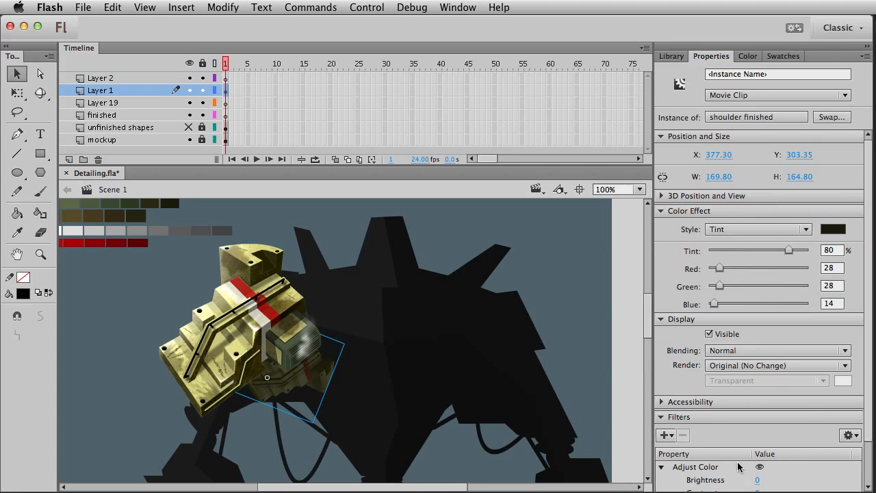
Replace the Adjust Color filter on the tinted shoulder copy with a Drop Shadow filter.
{"action": "left_click", "coordinate": [667, 212]}
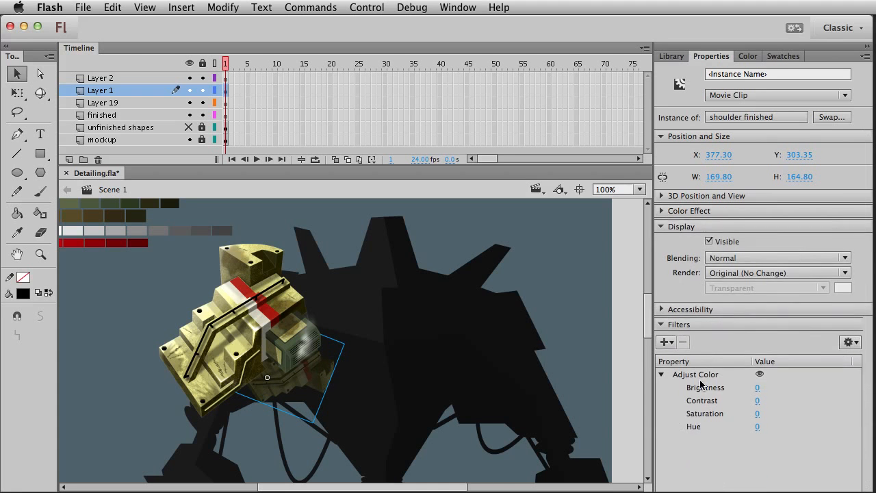
{"action": "left_click", "coordinate": [695, 373]}
{"action": "left_click", "coordinate": [682, 341]}
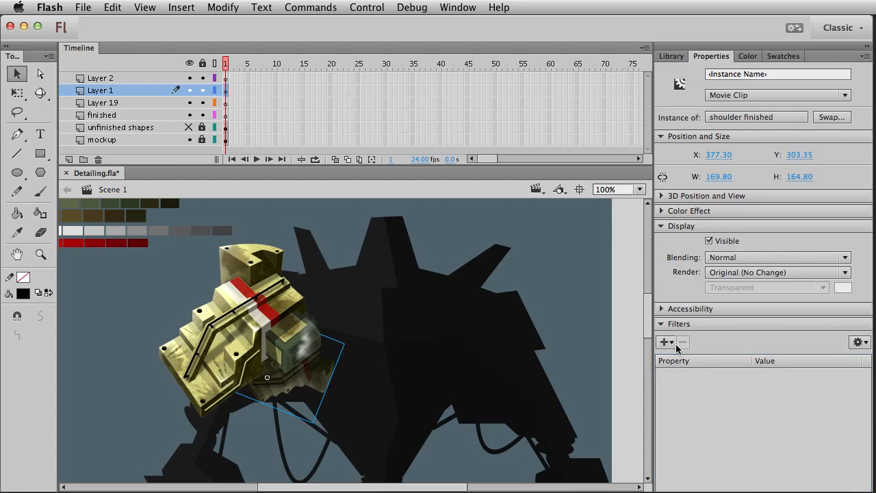
{"action": "left_click", "coordinate": [665, 342]}
{"action": "left_click", "coordinate": [691, 357]}
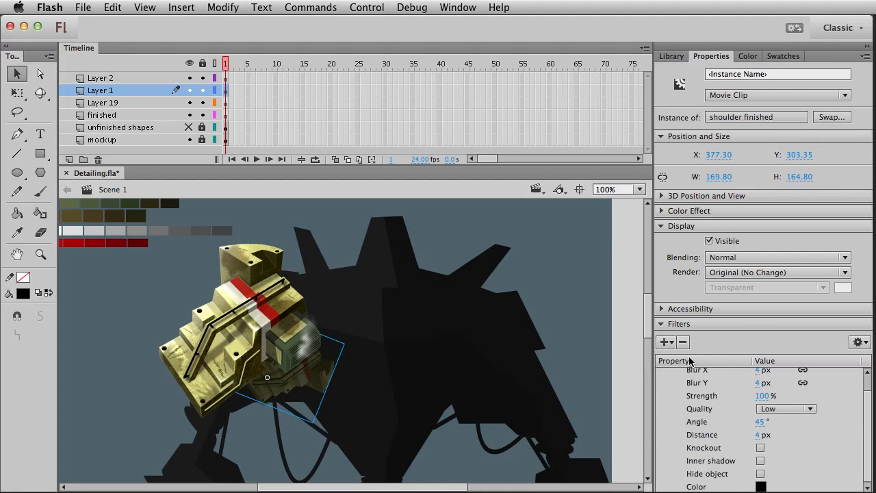
Make the copy's drop shadow an inner shadow with a distance of 55 px and a strength of 67%.
{"action": "scroll", "coordinate": [777, 426], "scroll_direction": "up", "scroll_amount": 2}
{"action": "scroll", "coordinate": [777, 426], "scroll_direction": "down", "scroll_amount": 2}
{"action": "left_click", "coordinate": [760, 460]}
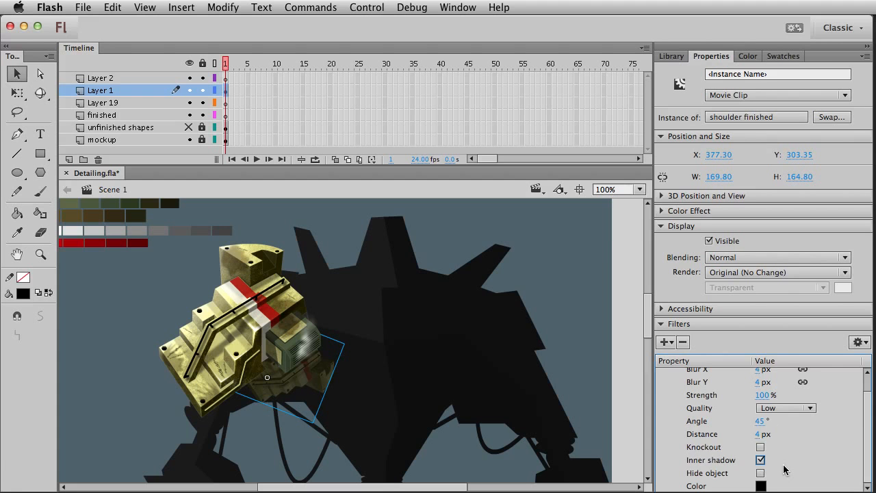
{"action": "scroll", "coordinate": [784, 470], "scroll_direction": "up", "scroll_amount": 1}
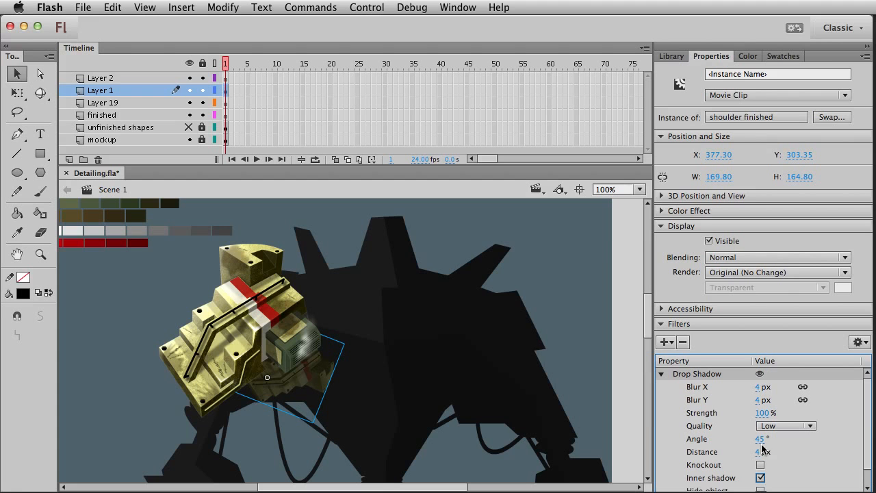
{"action": "left_click_drag", "start_coordinate": [759, 452], "coordinate": [790, 450]}
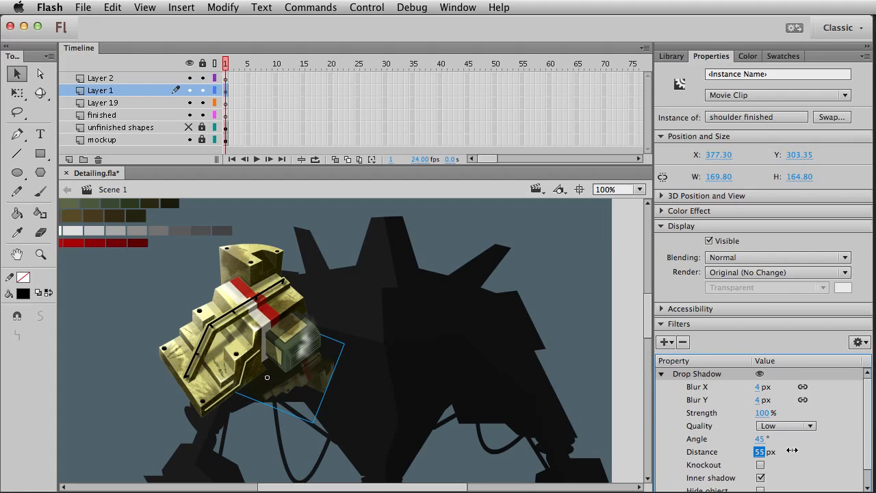
{"action": "left_click_drag", "start_coordinate": [765, 413], "coordinate": [745, 417]}
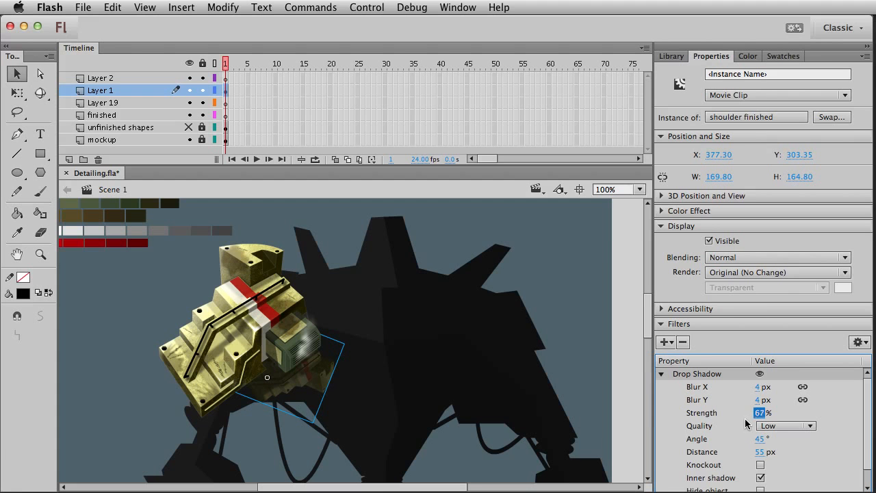
{"action": "left_click", "coordinate": [158, 280]}
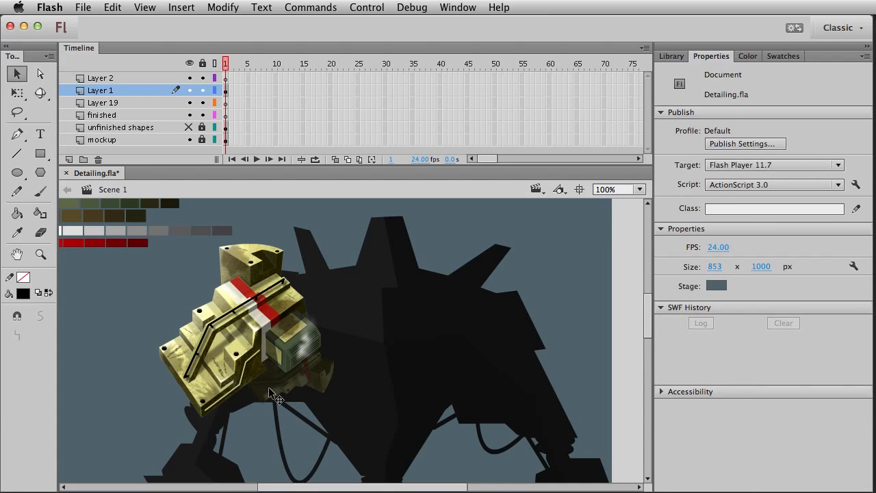
Rotate the tinted copy to about 186 by 158 px overall and reposition it beneath the green vent block at about X 365, Y 312.
{"action": "left_click", "coordinate": [291, 378]}
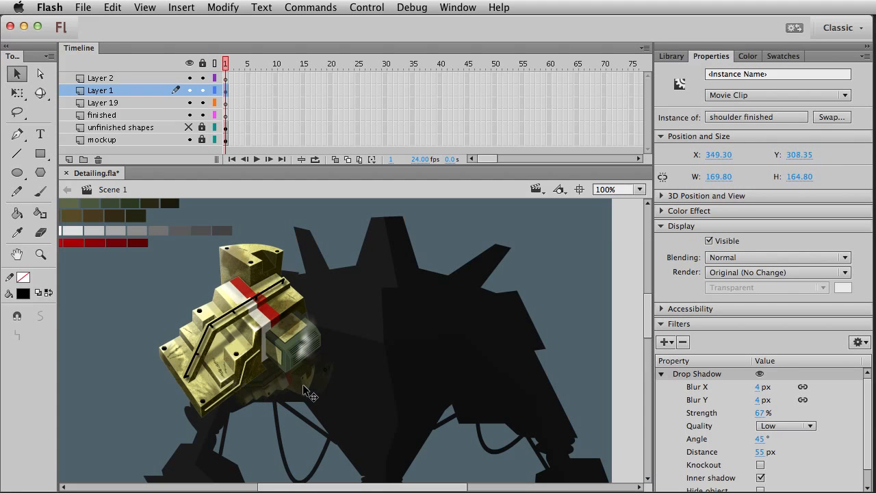
{"action": "key", "text": "q"}
{"action": "left_click_drag", "start_coordinate": [287, 338], "coordinate": [300, 340]}
{"action": "key", "text": "v"}
{"action": "left_click", "coordinate": [141, 303]}
{"action": "left_click", "coordinate": [298, 386]}
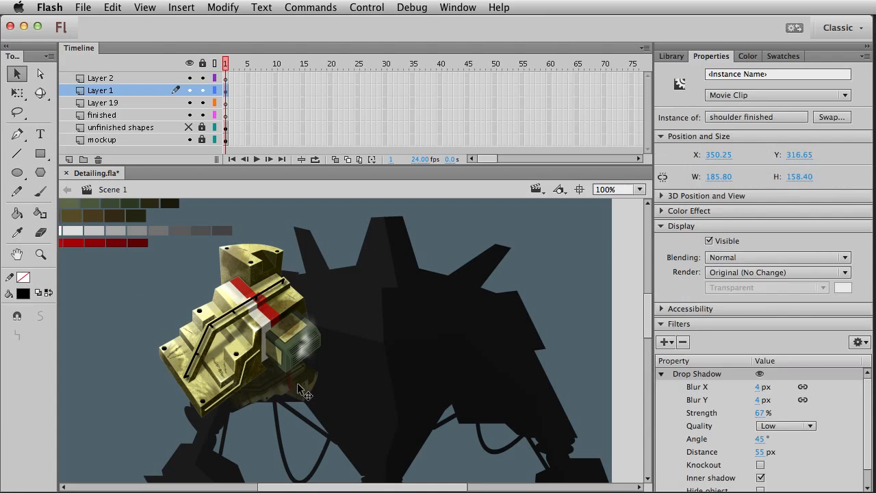
{"action": "left_click", "coordinate": [259, 450]}
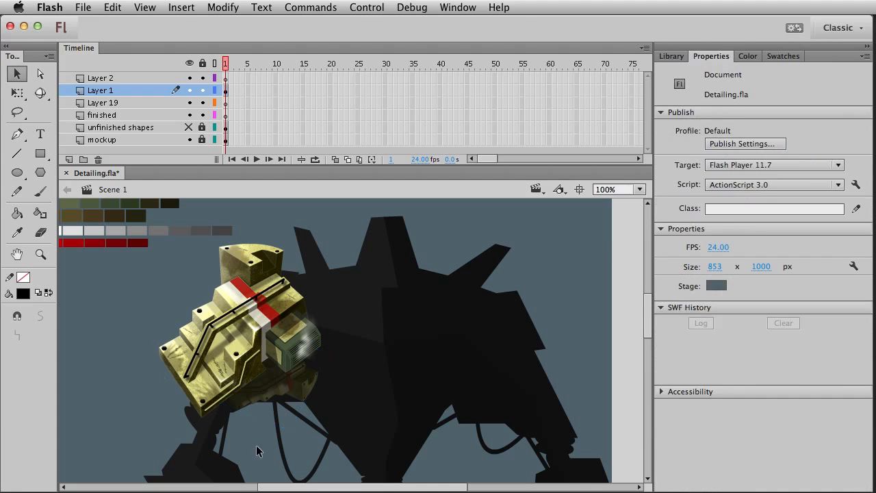
{"action": "left_click", "coordinate": [316, 394]}
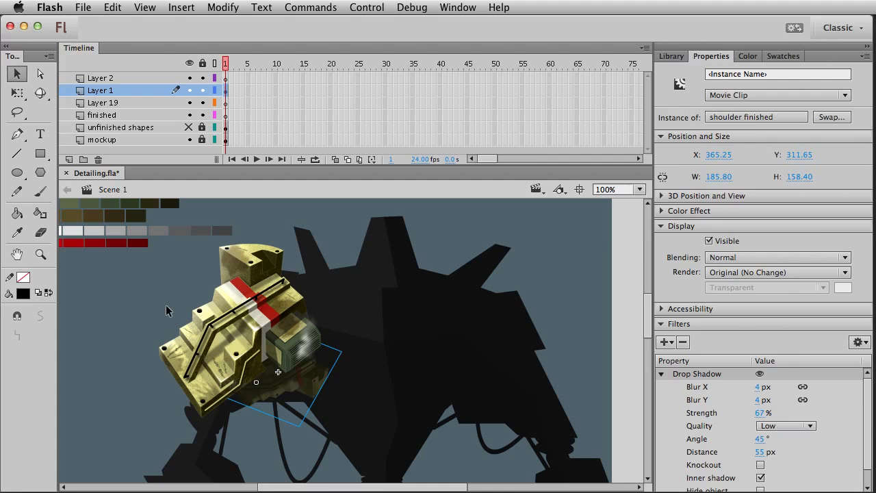
{"action": "left_click", "coordinate": [310, 416]}
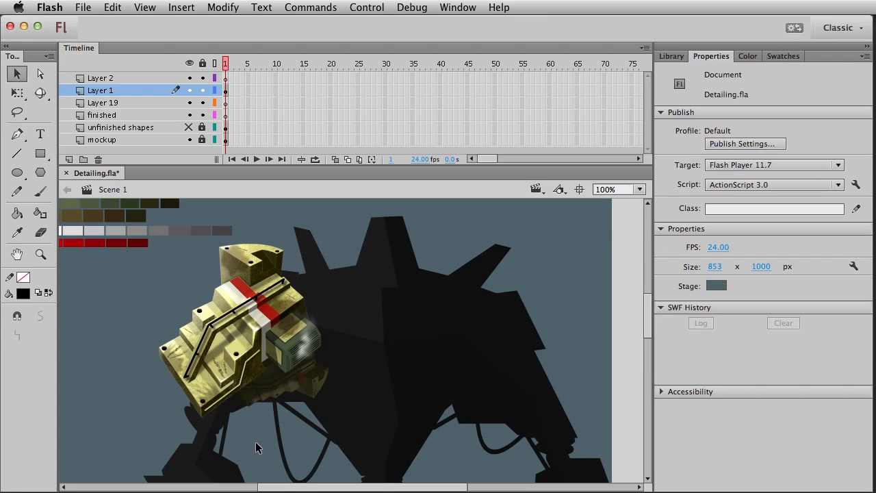